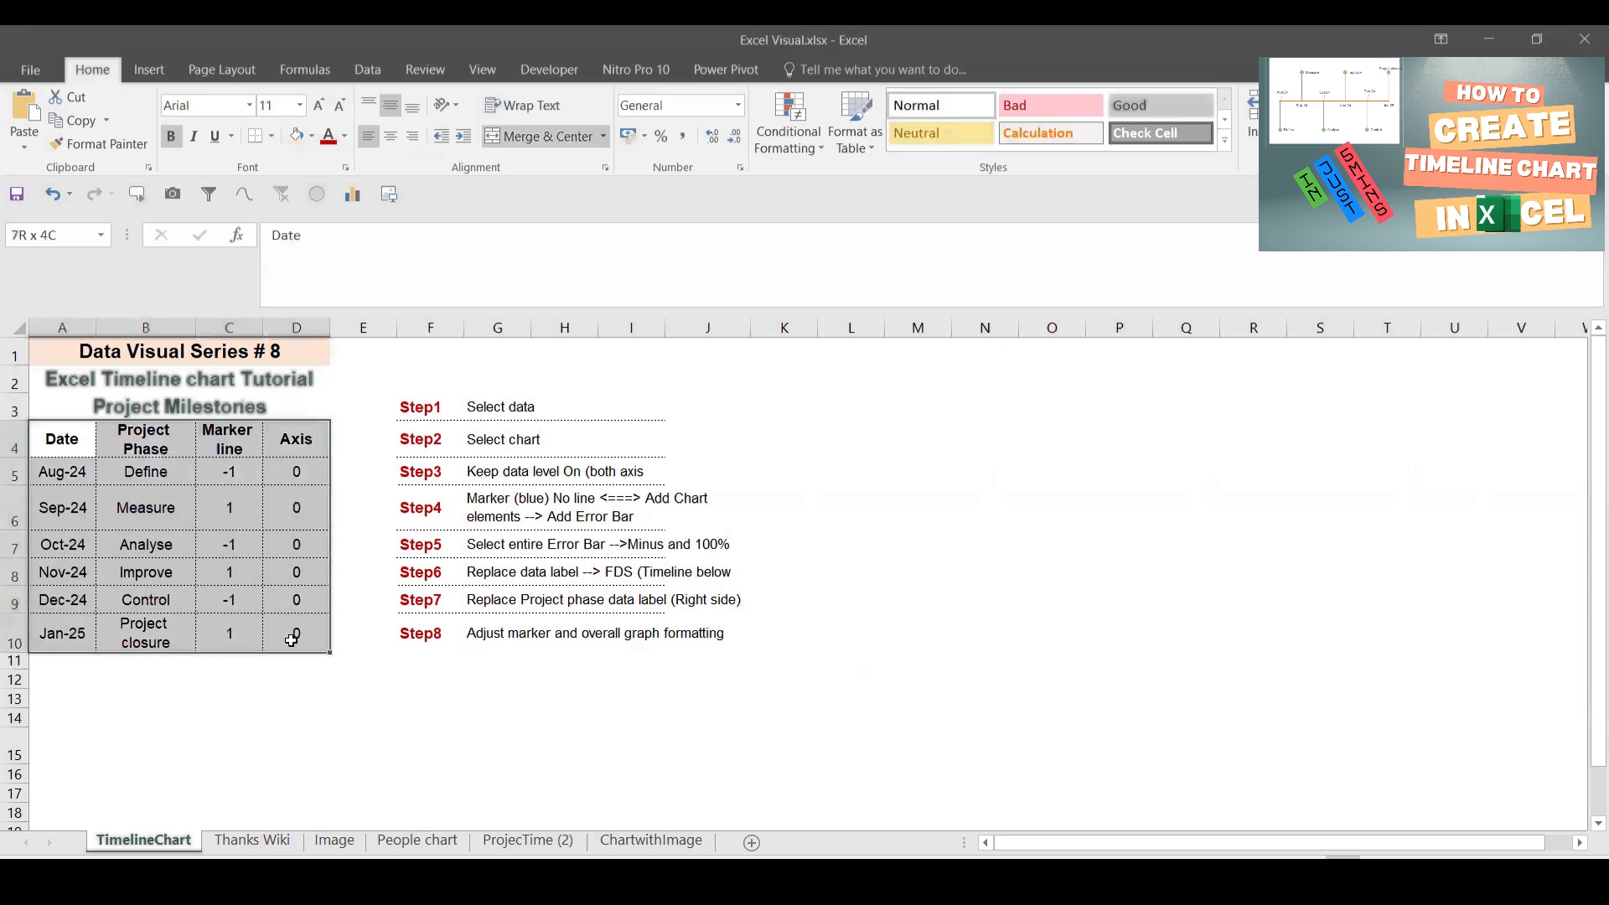
Step: Insert a recommended line chart of the milestone data, then move and enlarge it beside the steps
left_click(149, 68)
left_click(695, 117)
left_click(139, 355)
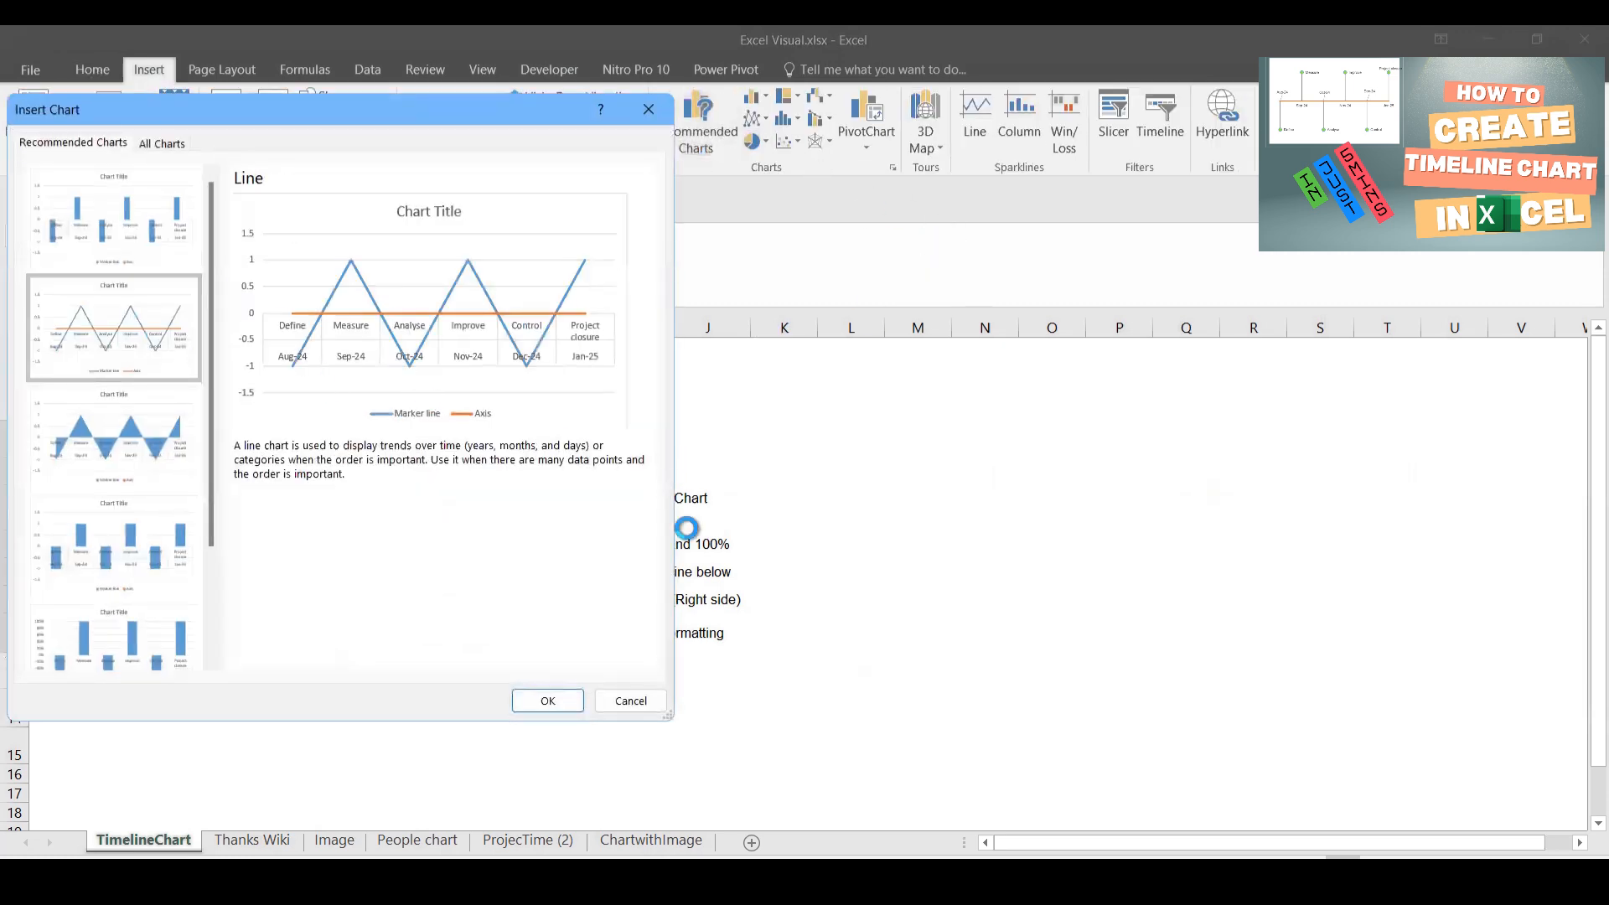
left_click(545, 700)
left_click_drag(957, 735, 1167, 650)
left_click_drag(1287, 657, 1355, 773)
Step: Delete the chart's legend, horizontal axis labels, title and vertical axis labels
left_click(945, 758)
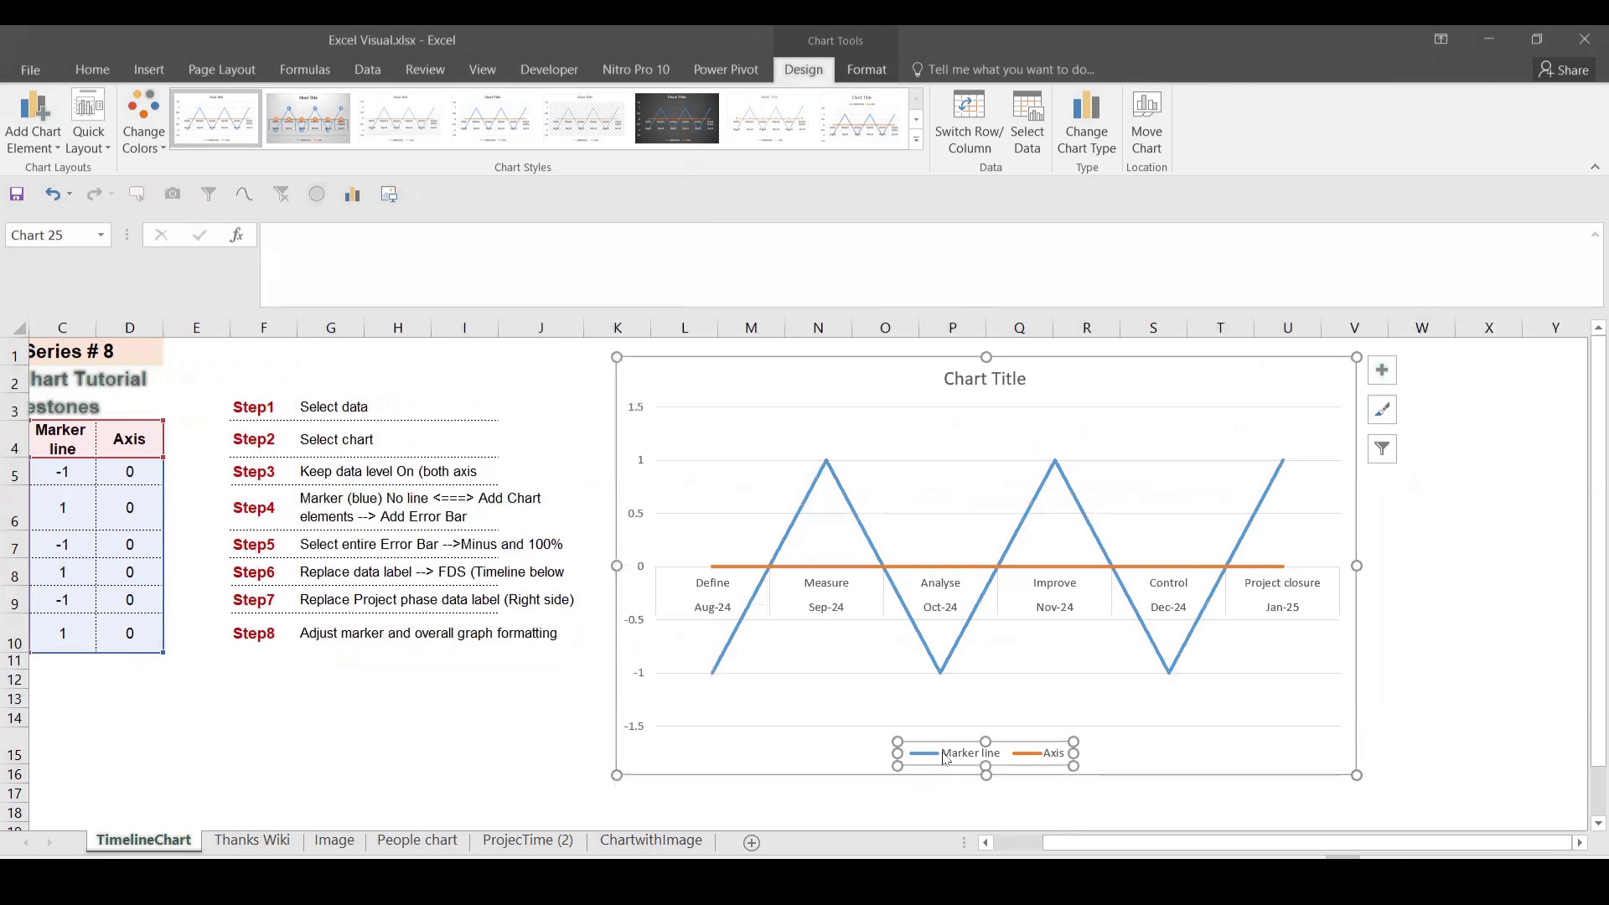
key("Delete")
left_click(881, 709)
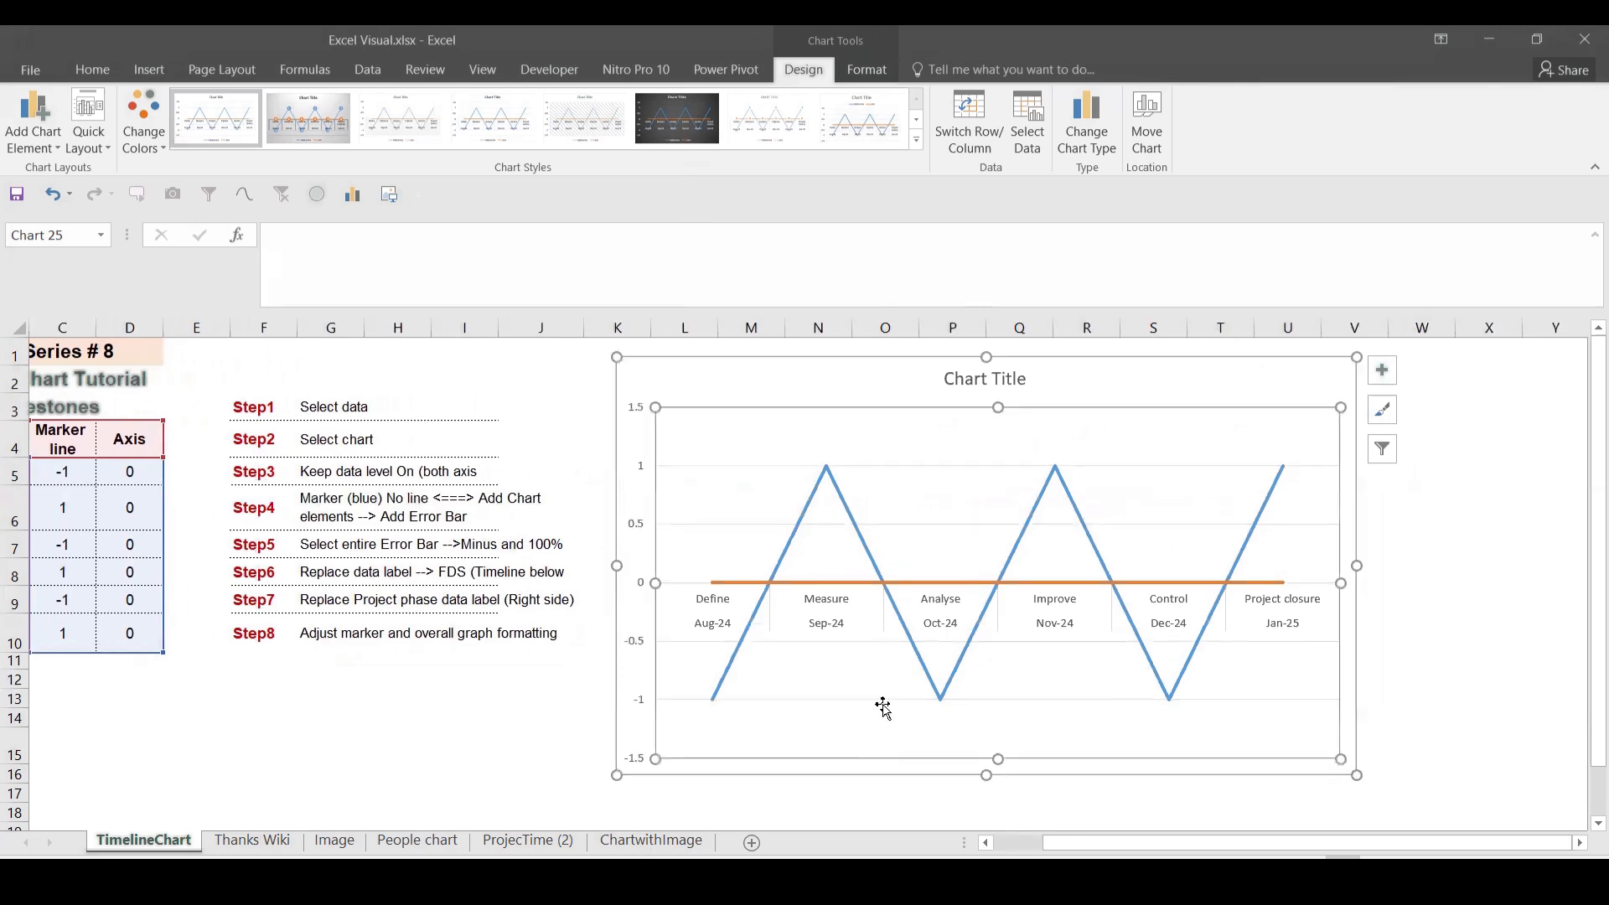
left_click(830, 622)
key("Delete")
left_click(974, 383)
key("Delete")
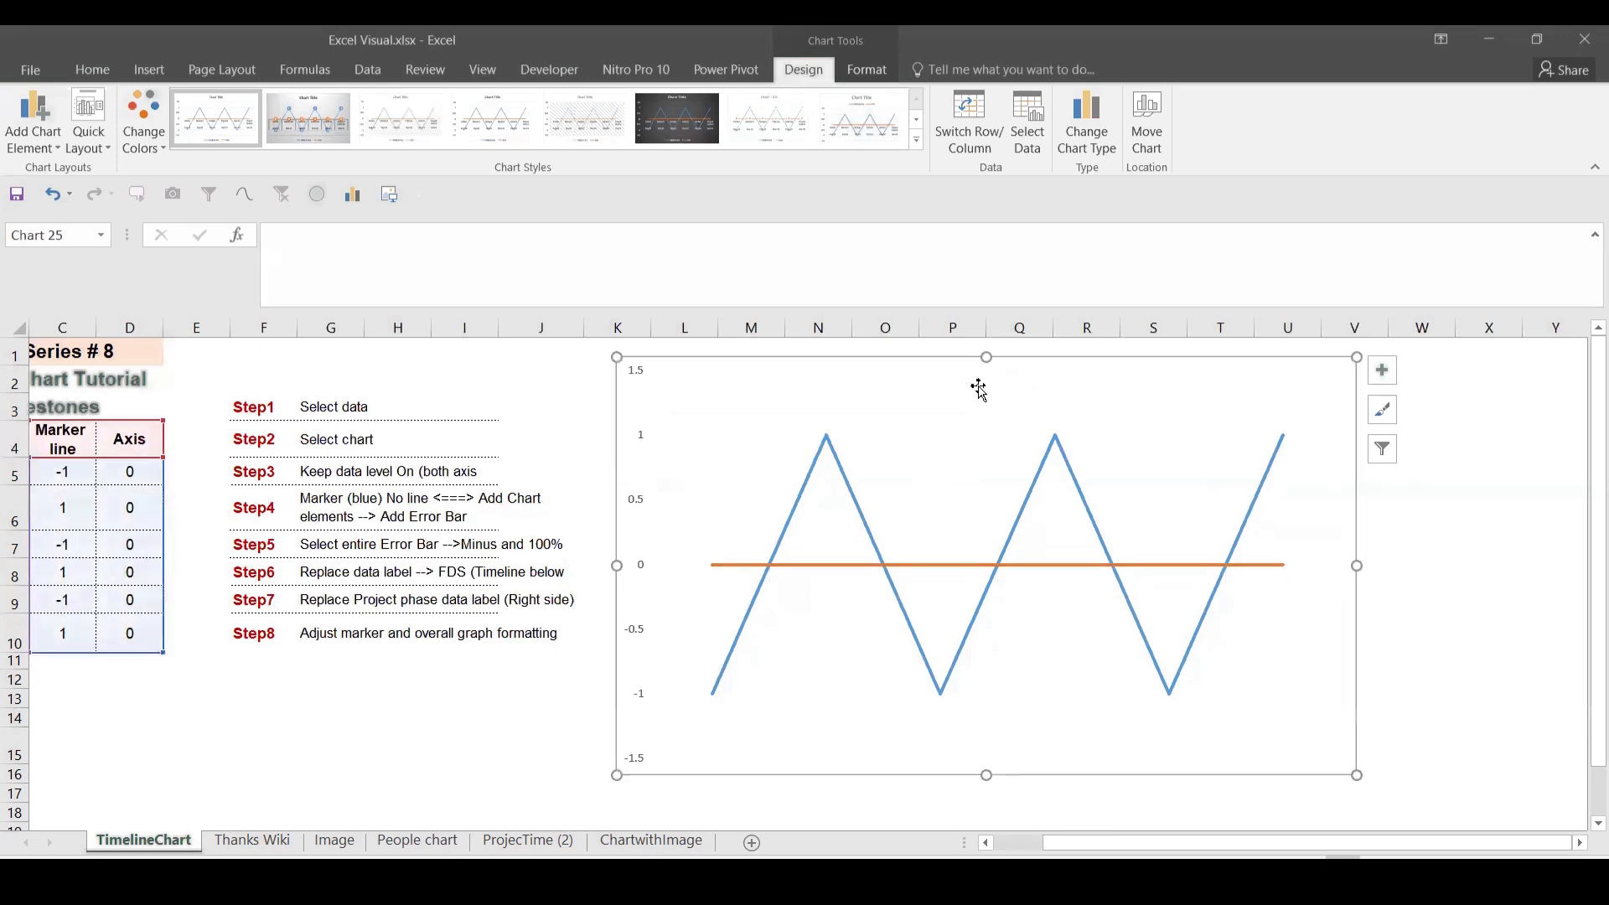
left_click(643, 572)
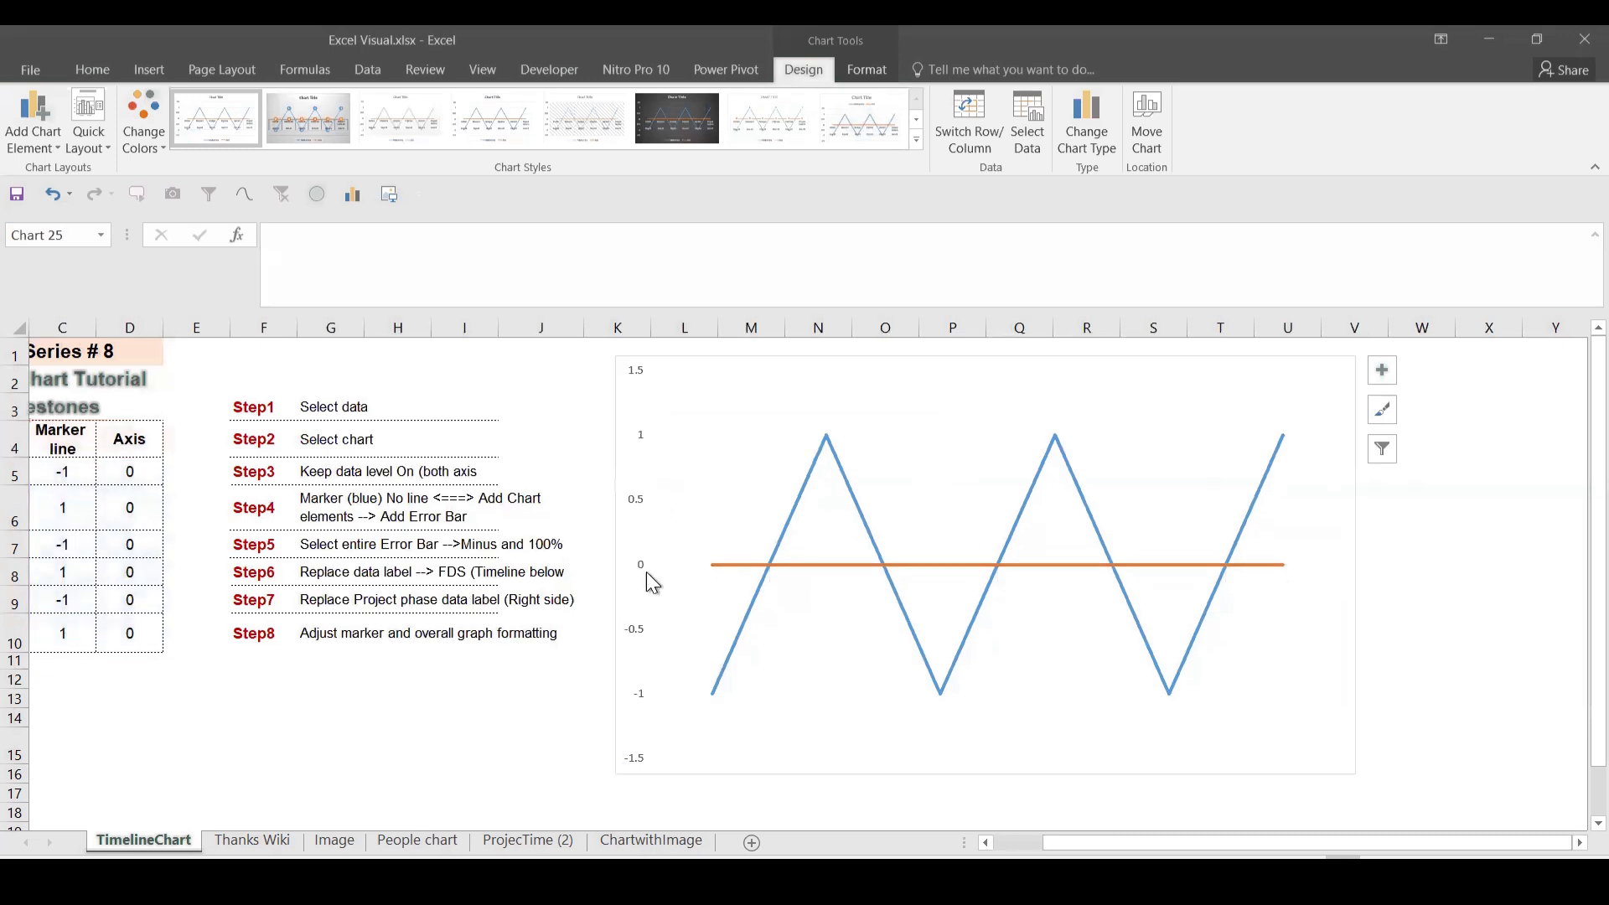
key("Delete")
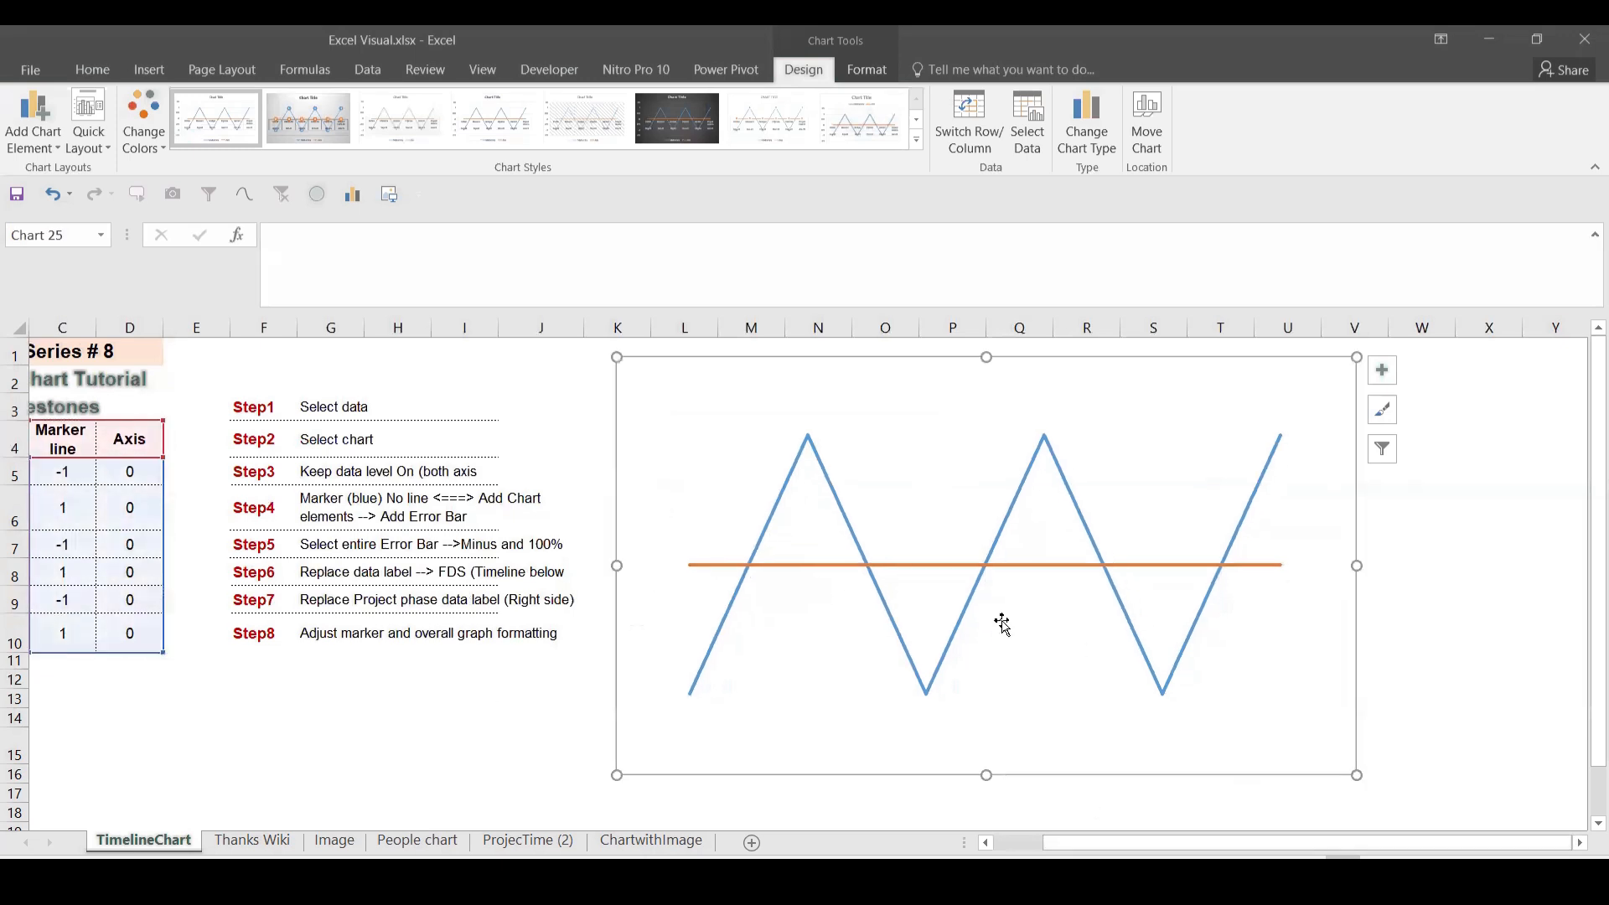
left_click(990, 569)
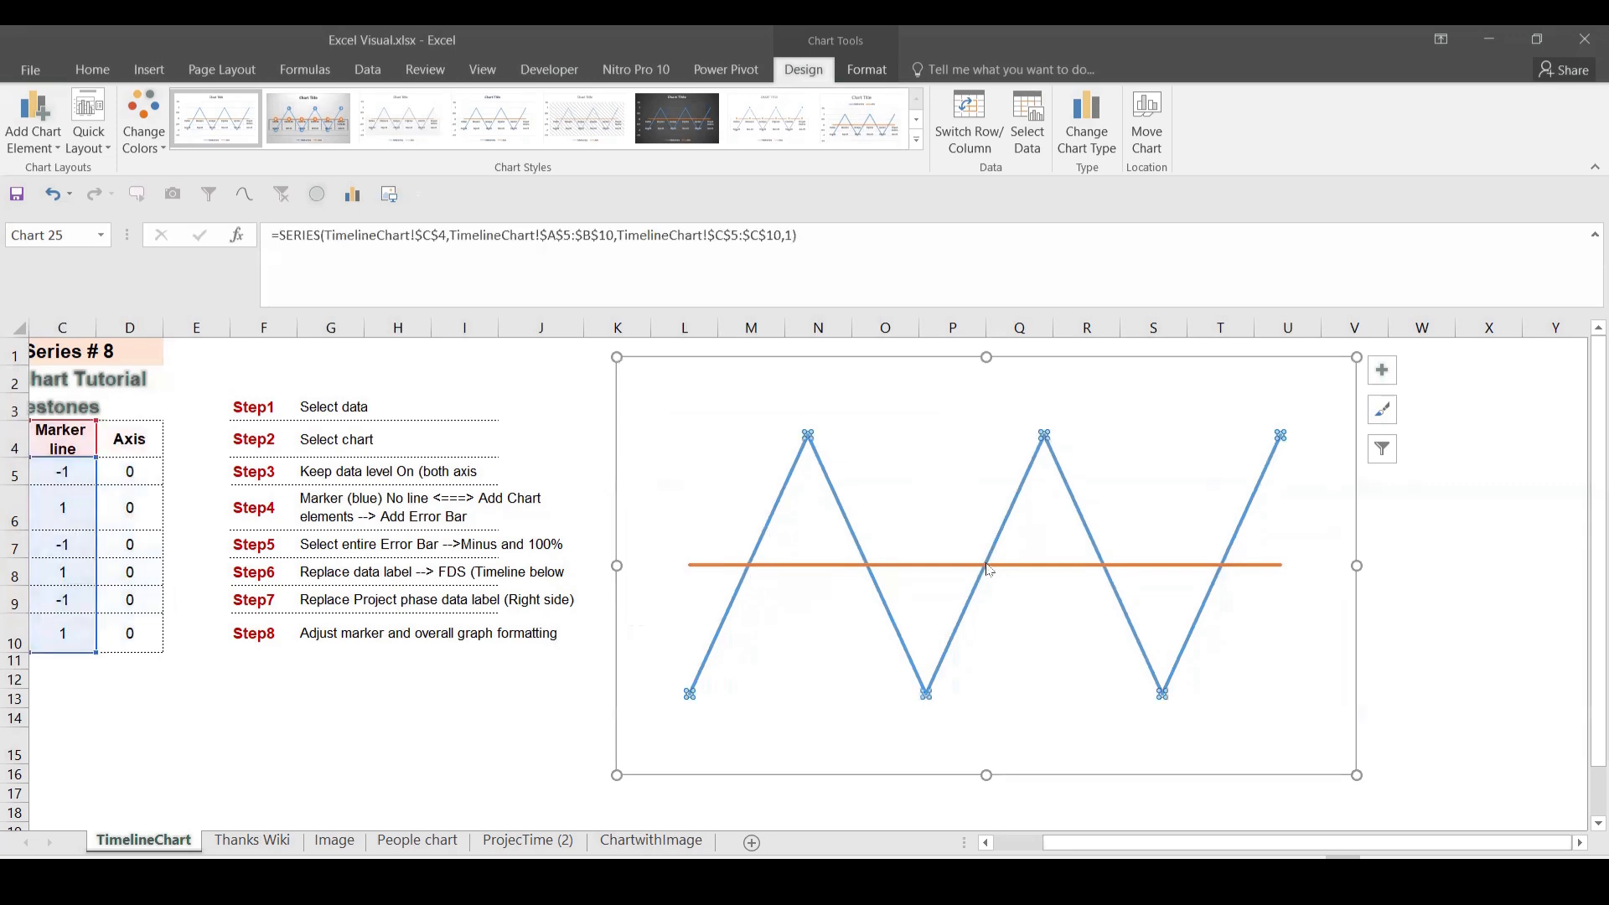
Step: Add data labels to both the orange Axis series and the blue Marker line series
right_click(989, 566)
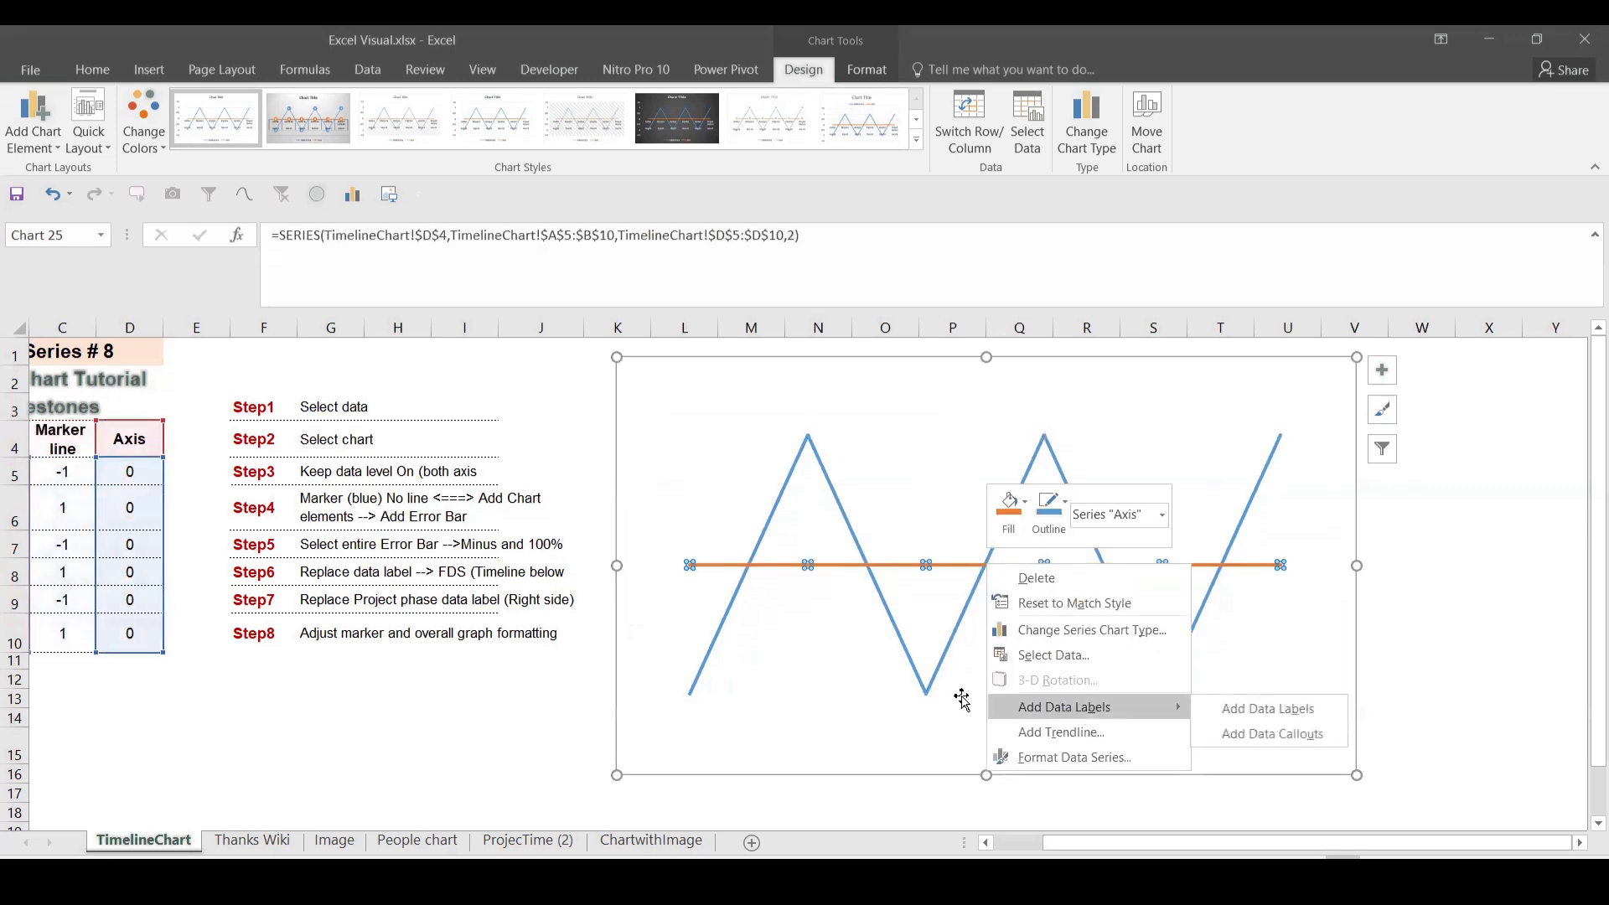
left_click(1031, 704)
left_click(925, 691)
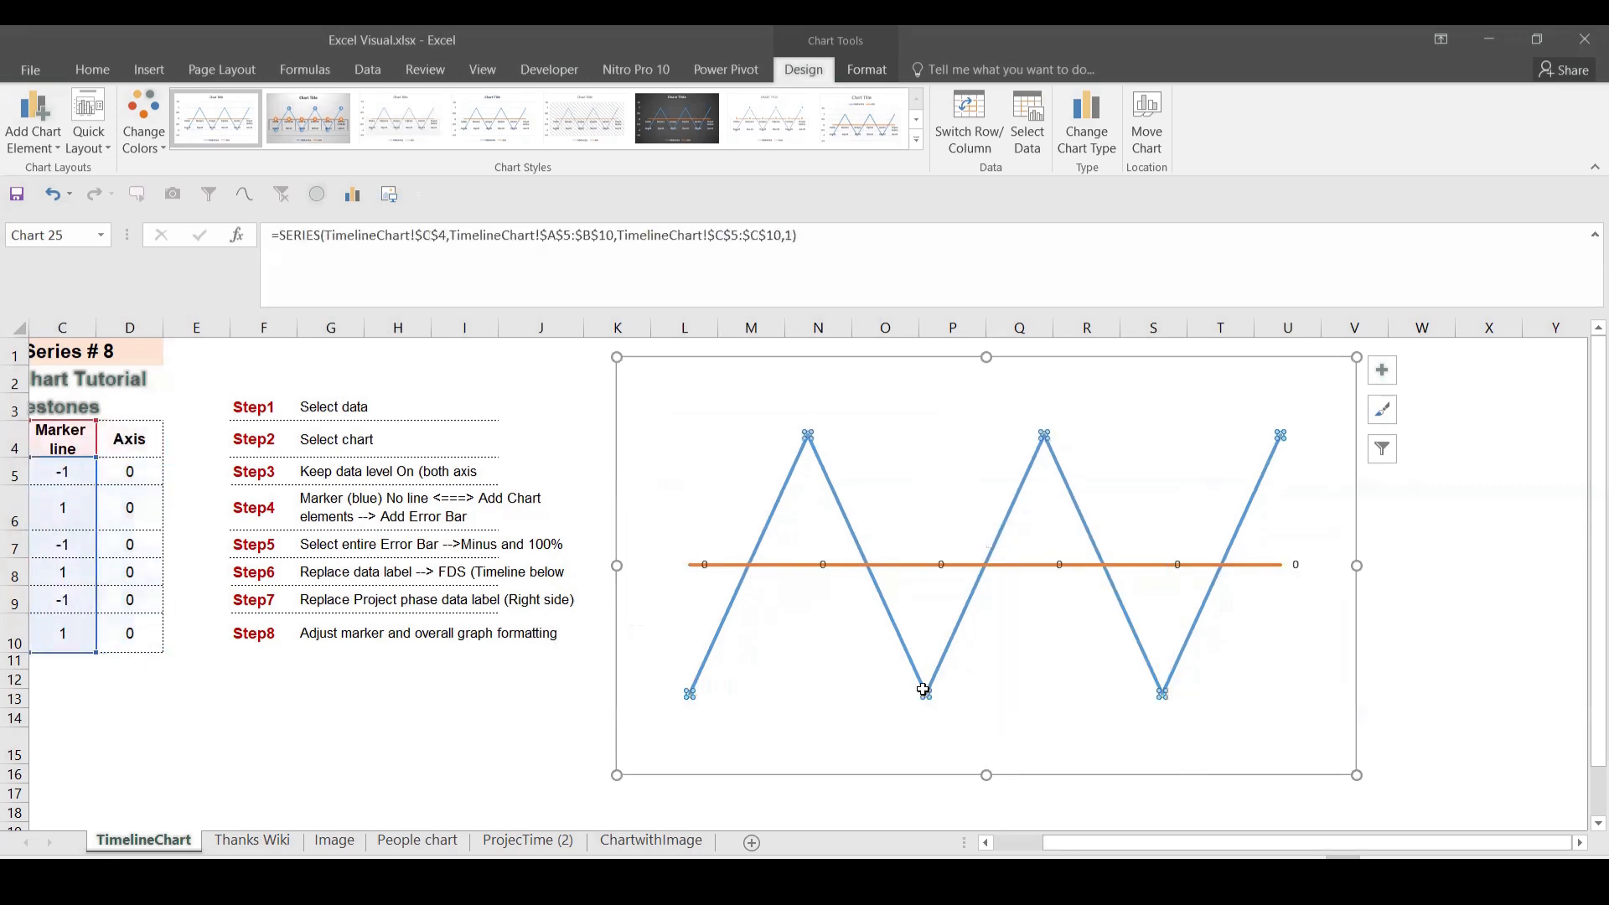
right_click(921, 695)
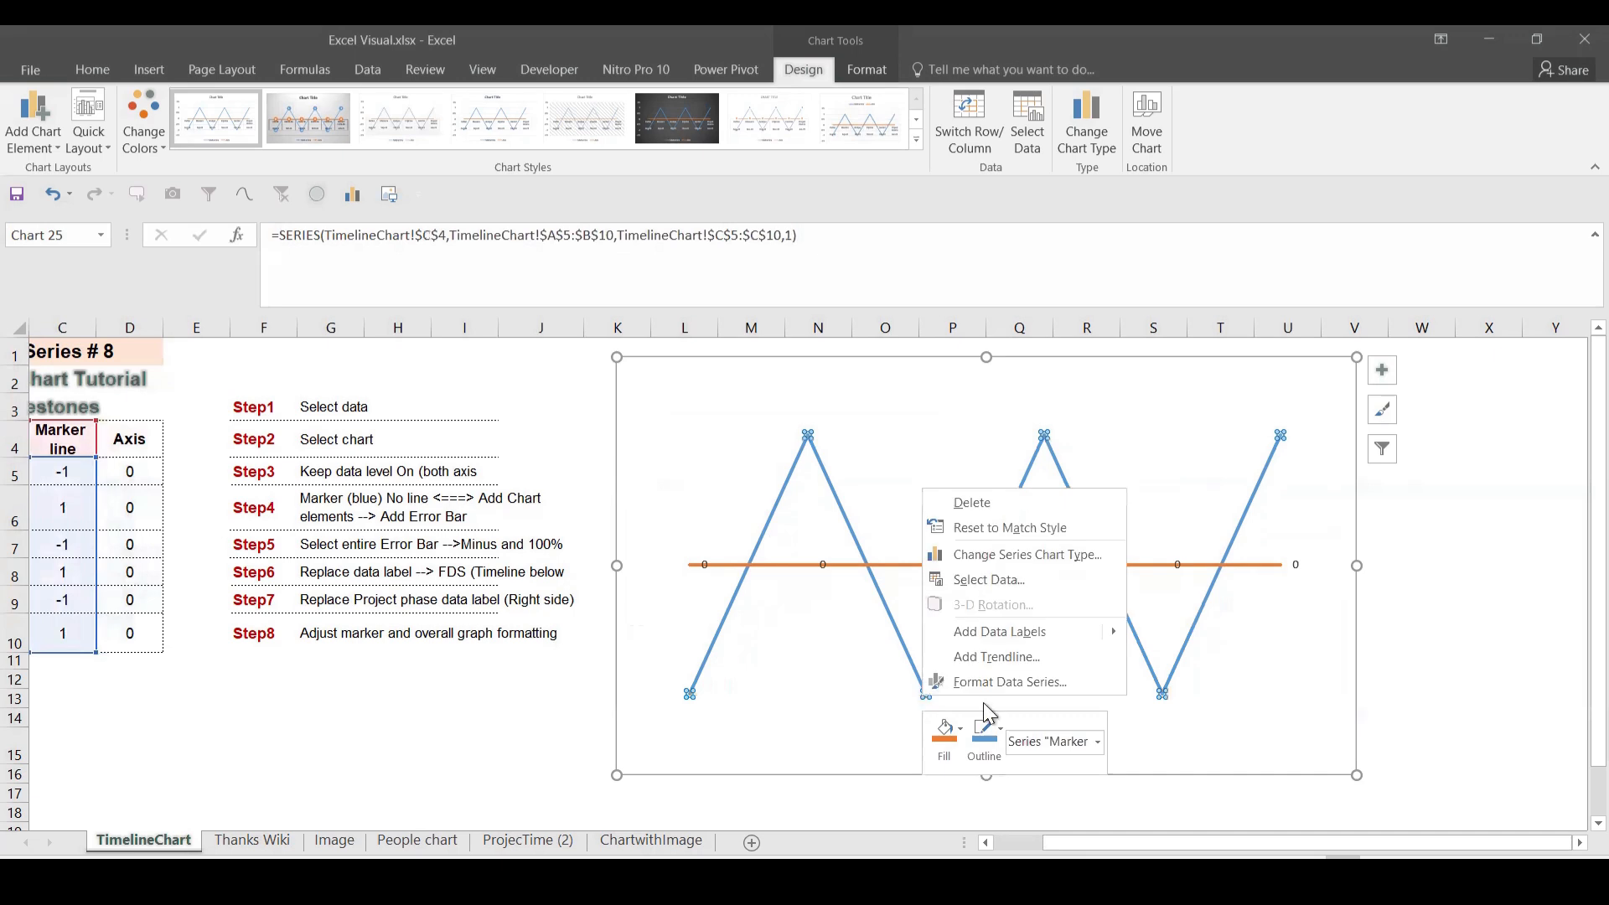
left_click(1002, 634)
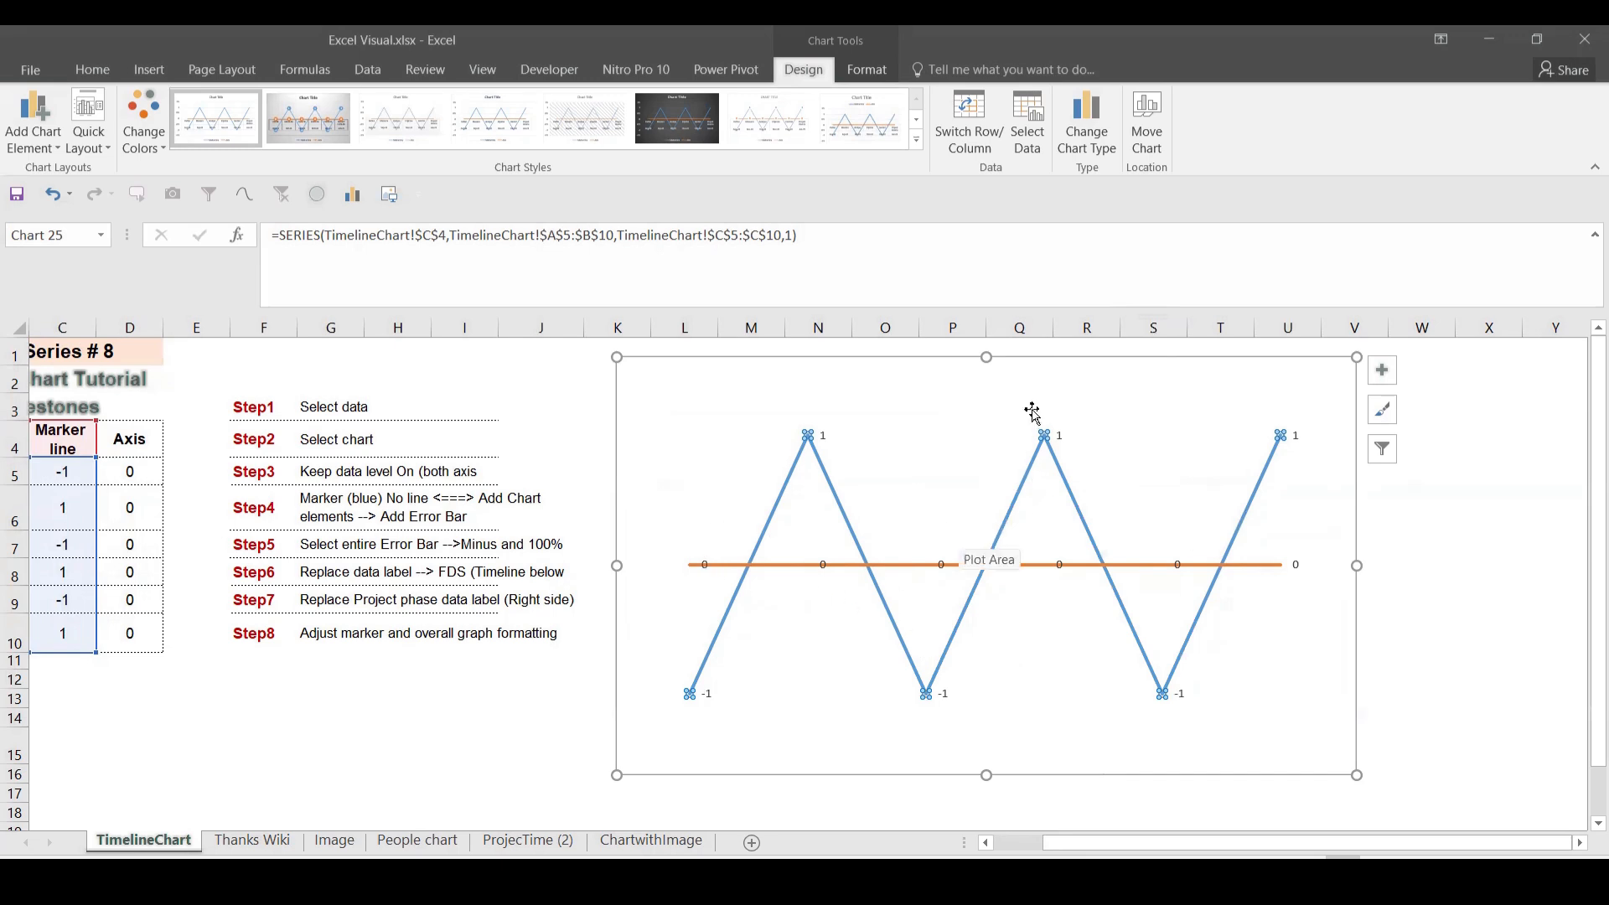
Step: Set the Marker line series to No line so only its markers show
right_click(1282, 433)
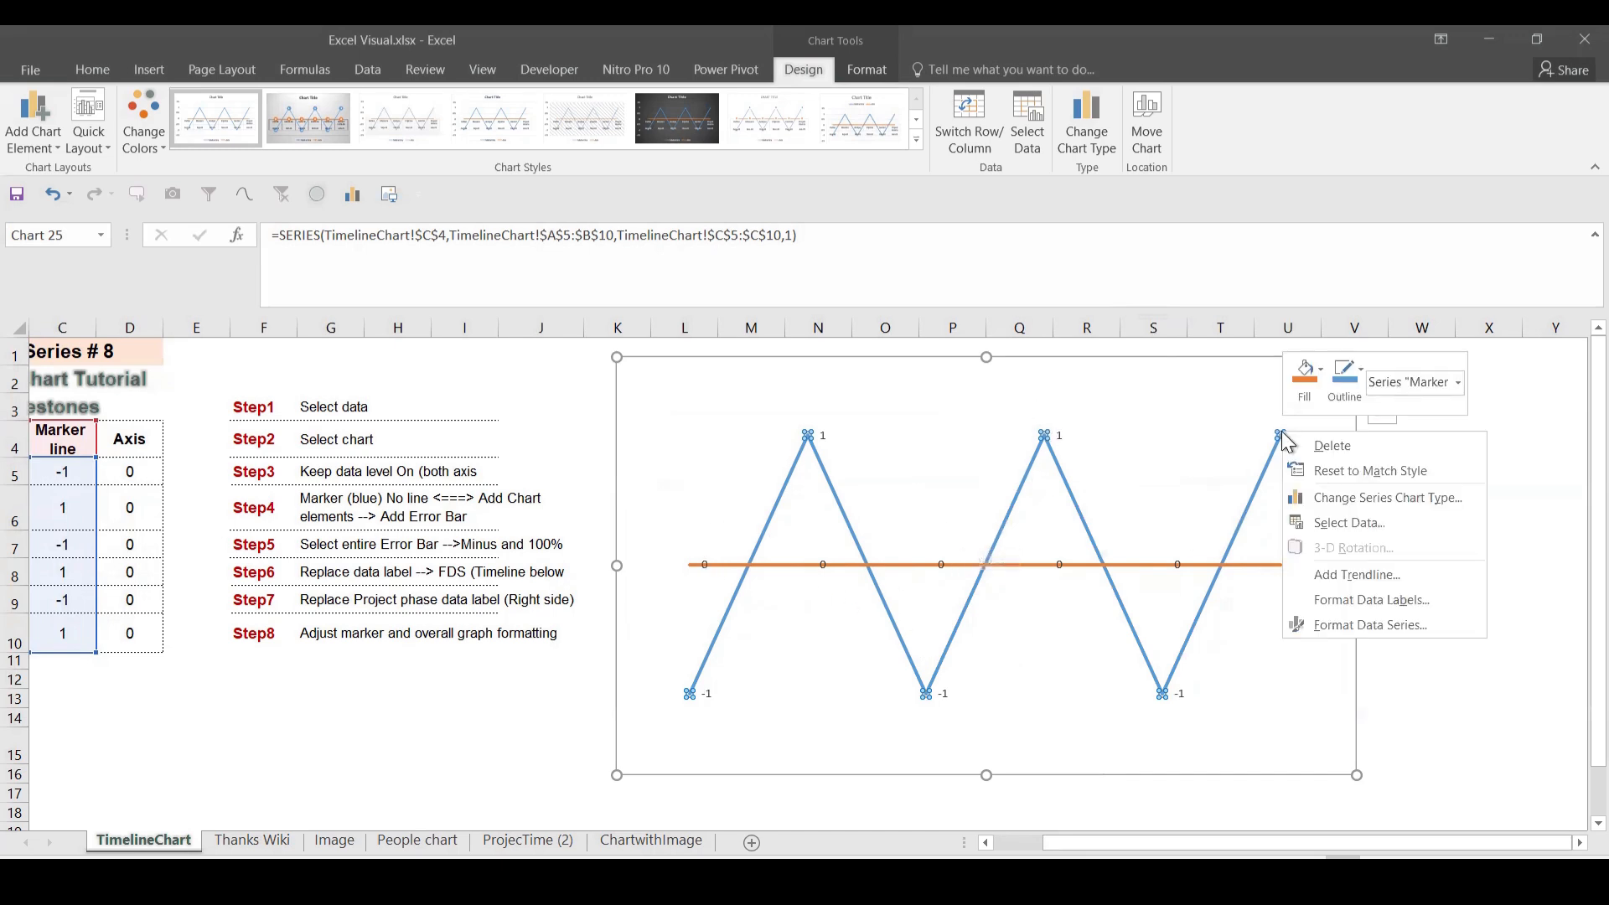
left_click(1358, 627)
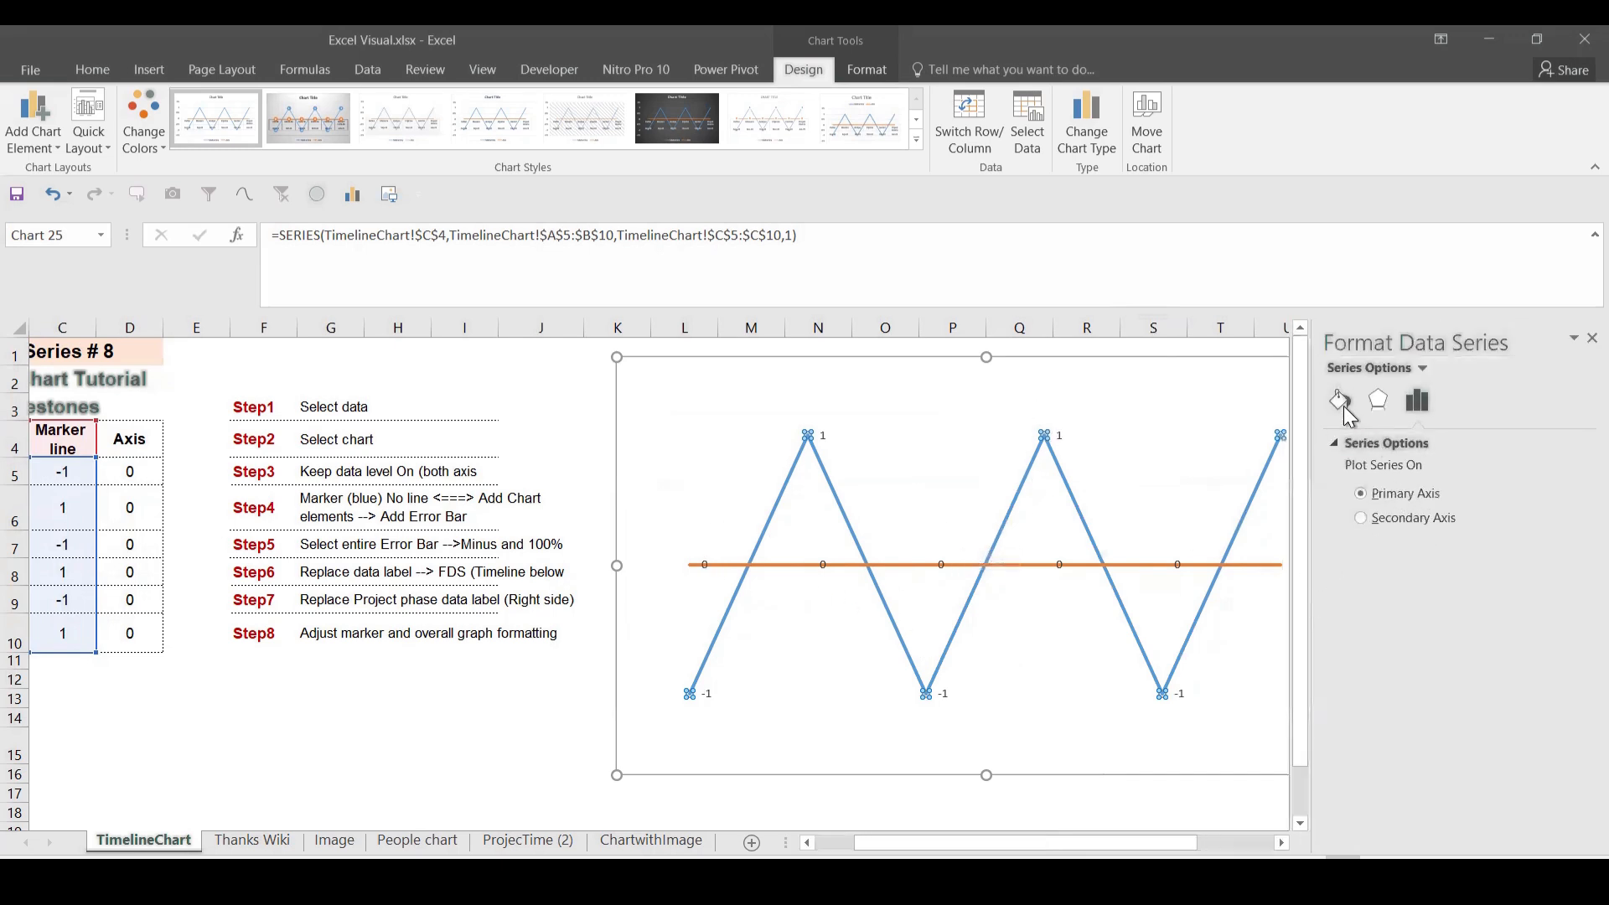
left_click(1340, 401)
left_click(1359, 500)
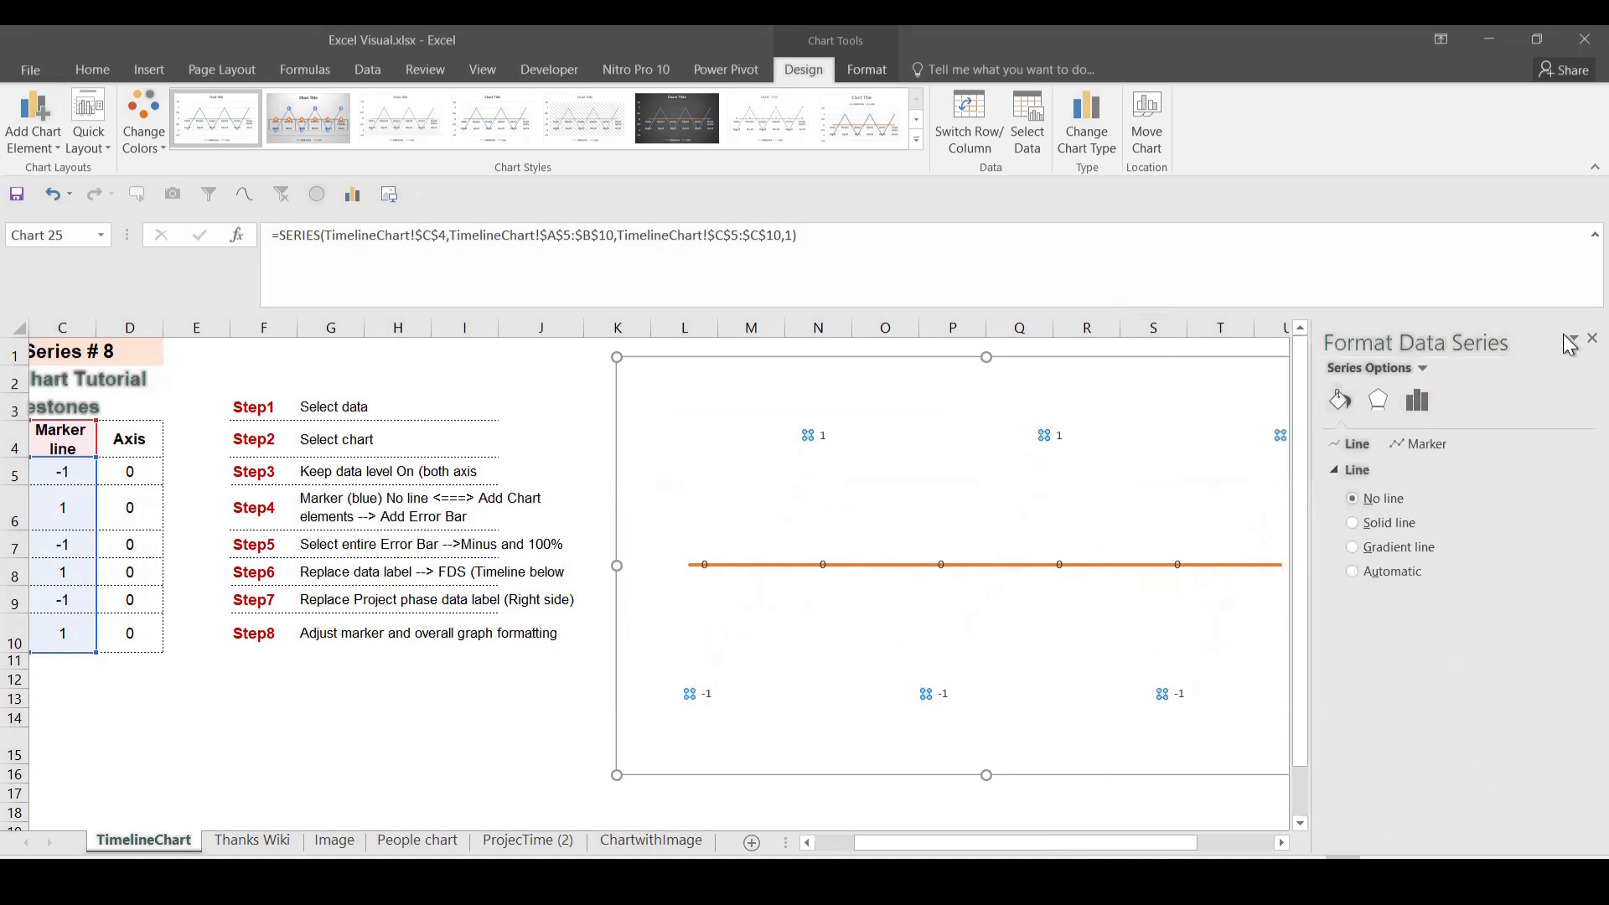
left_click(1592, 338)
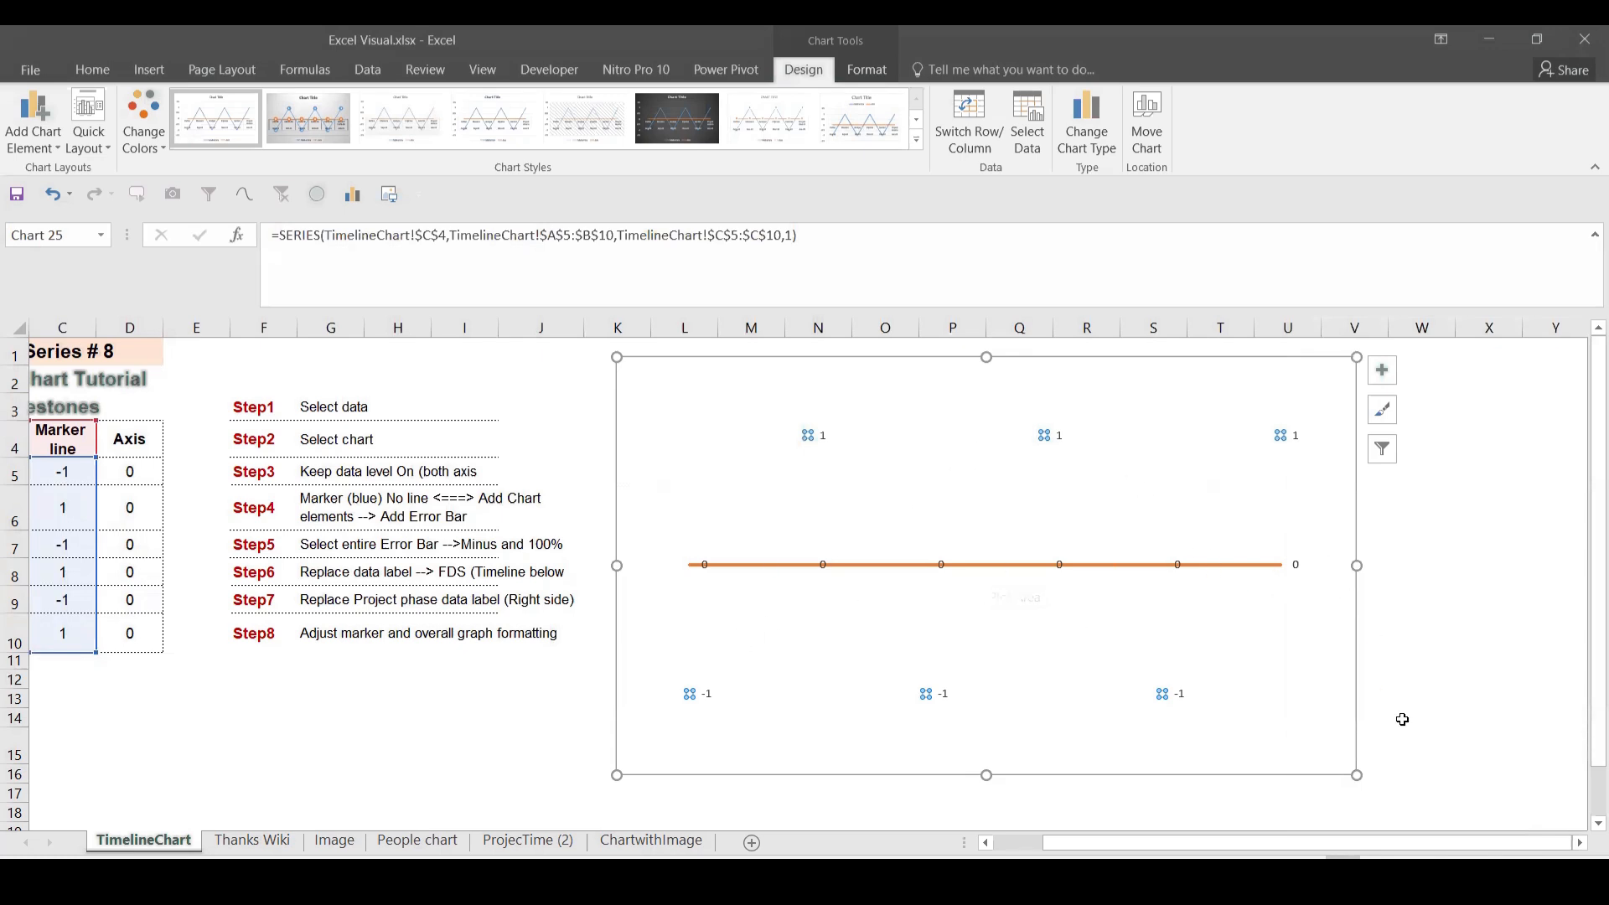
Step: Narrow the chart and add error bars to it
left_click_drag(1357, 778, 1192, 780)
left_click(1219, 371)
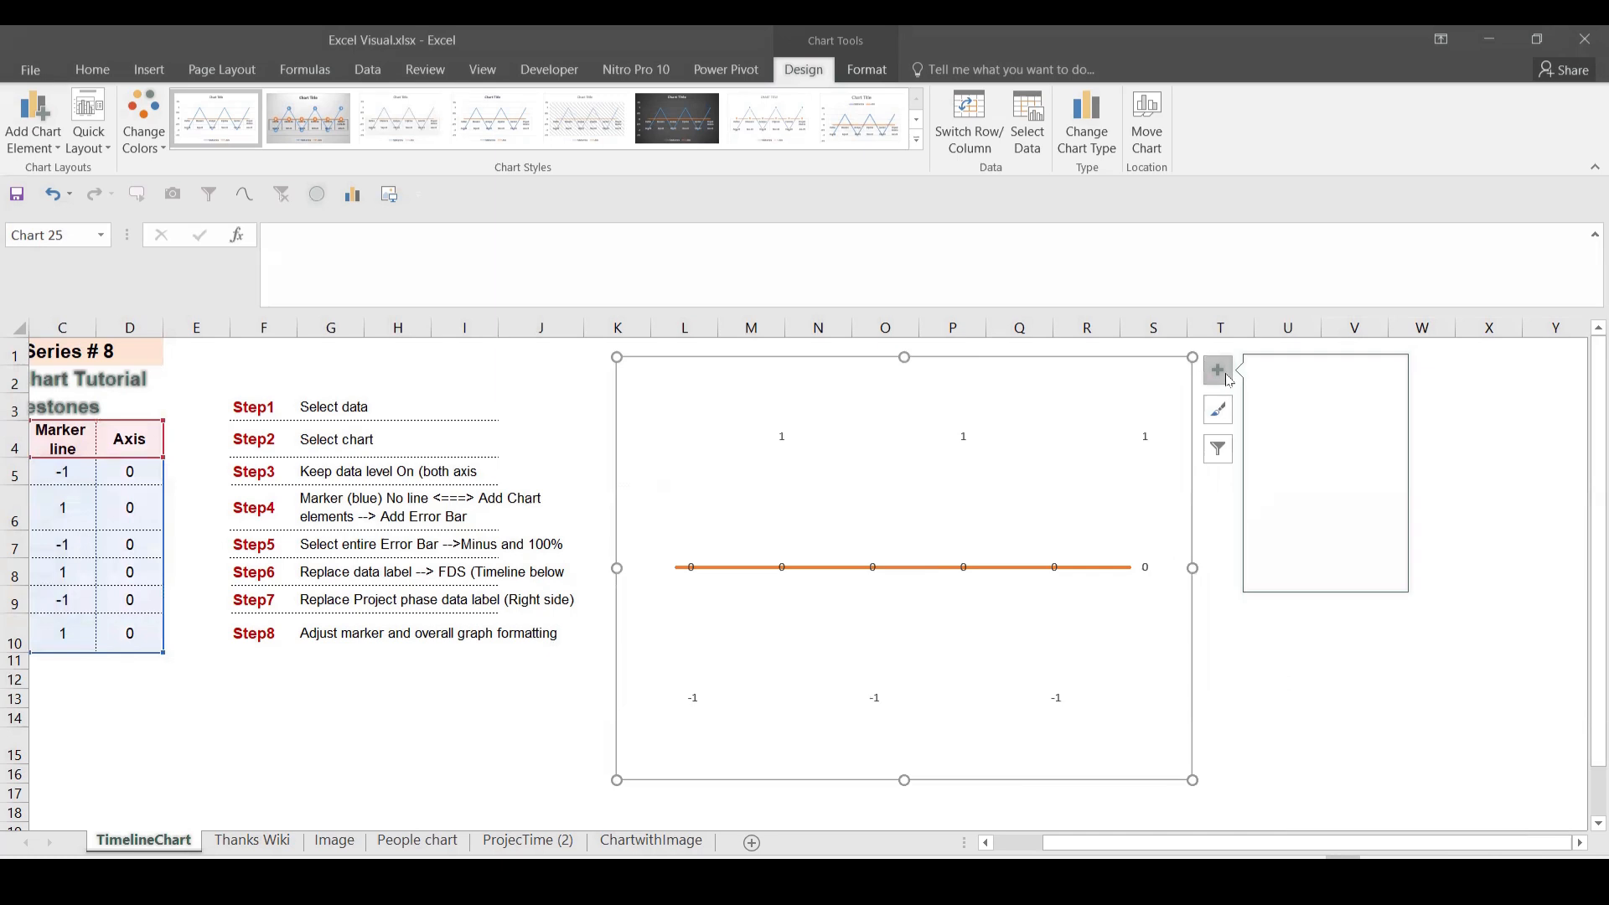
left_click(1204, 374)
left_click(1258, 661)
left_click(1177, 733)
left_click(1223, 381)
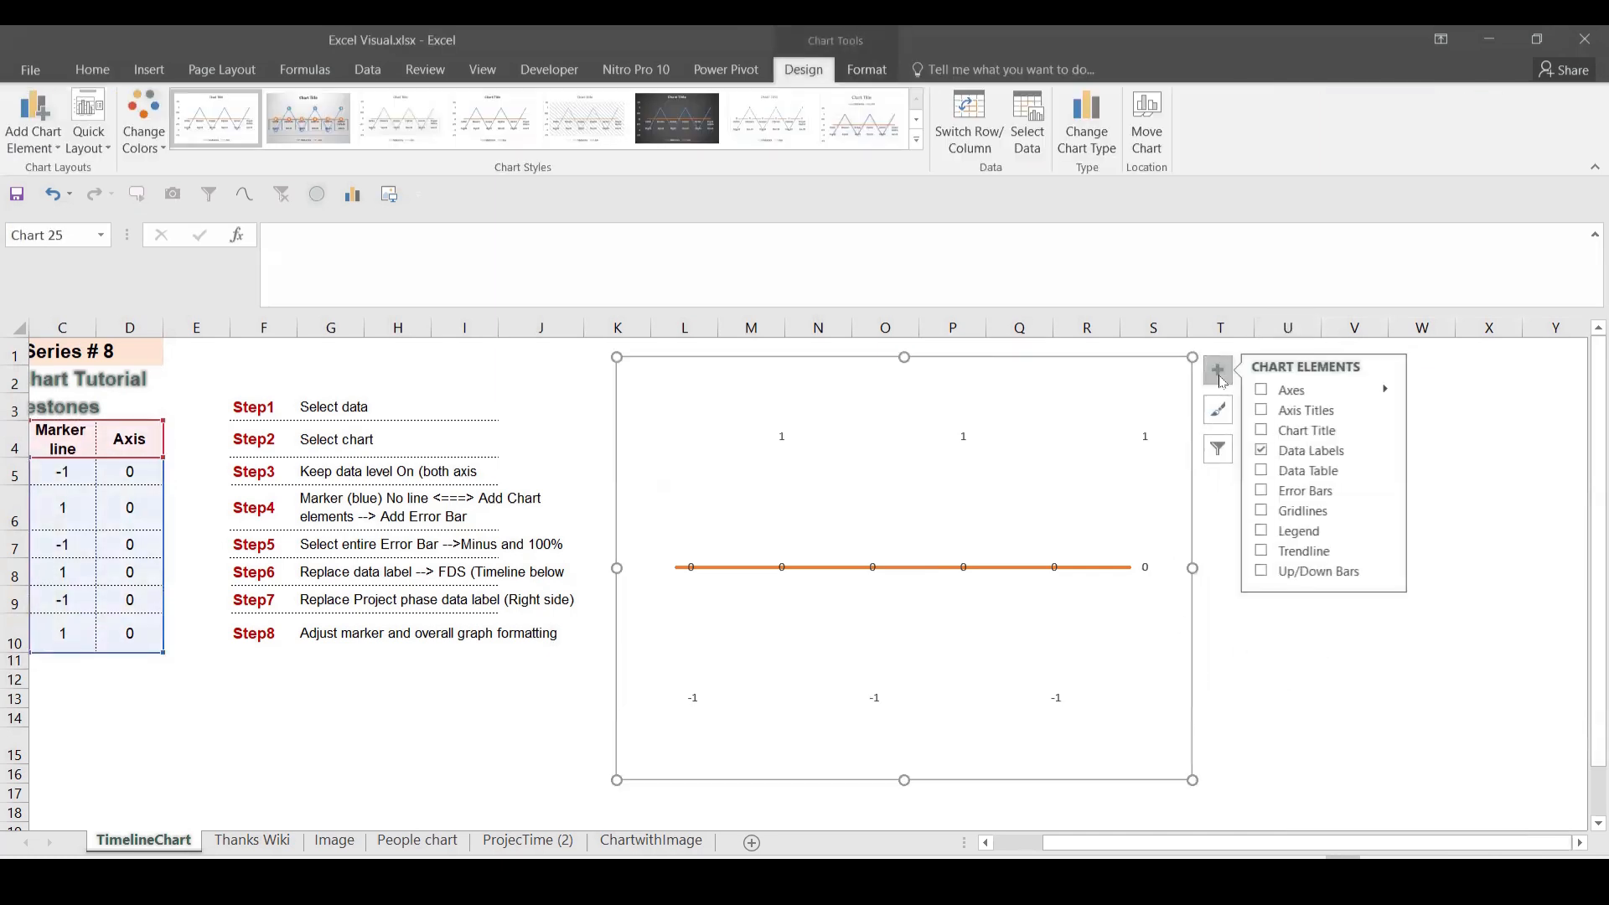
left_click(1265, 492)
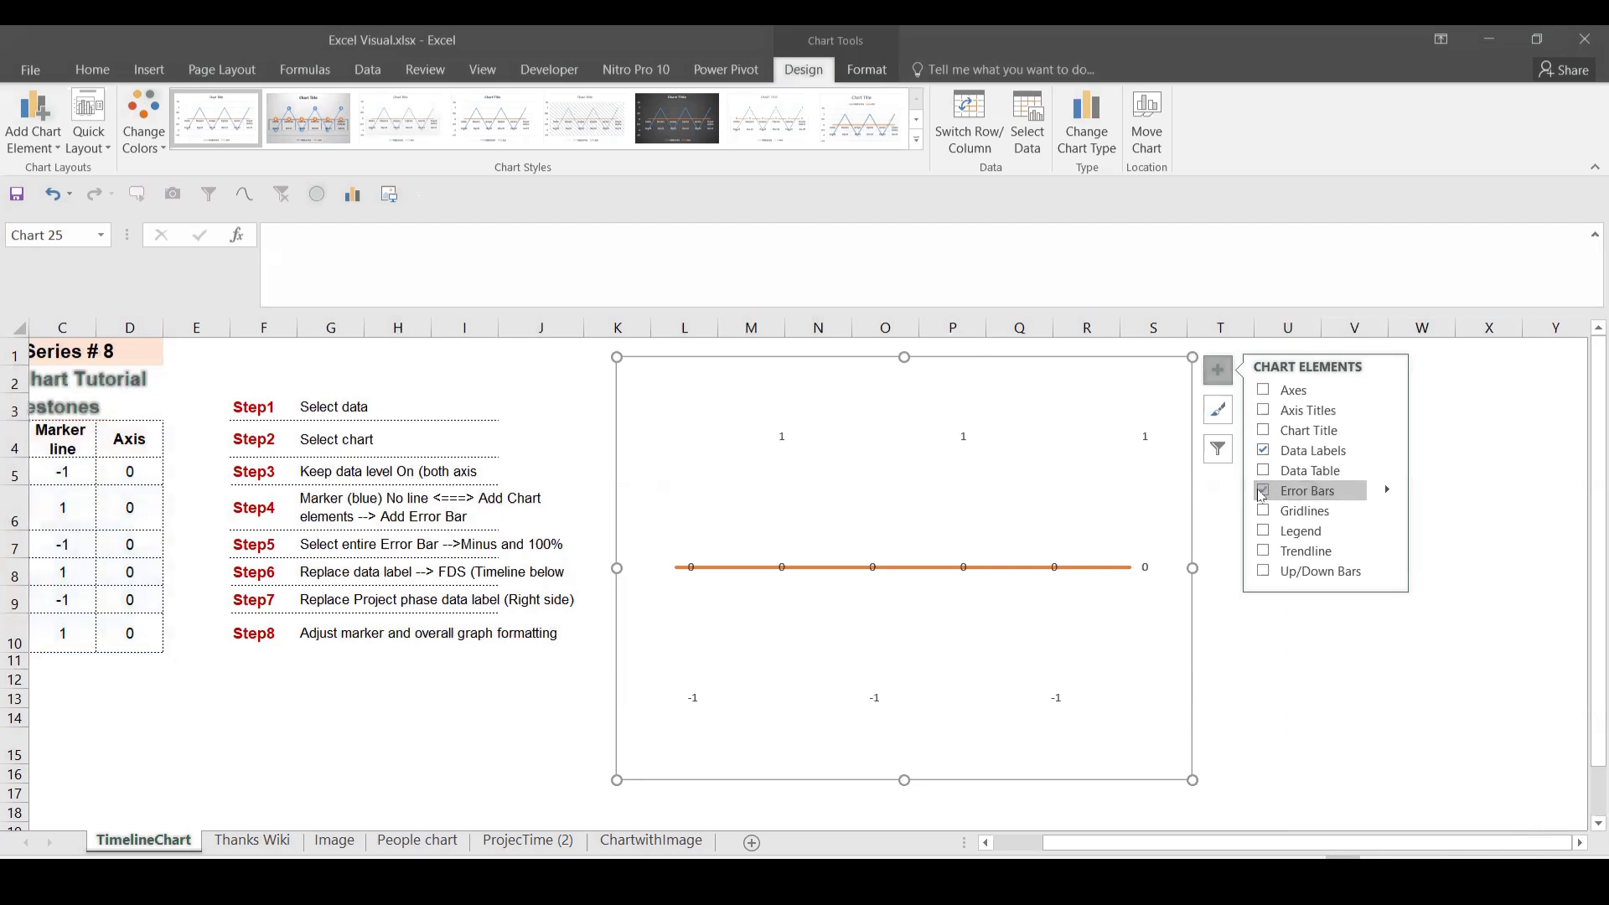
Step: Set the Marker series error bars to the Minus direction
left_click(1131, 429)
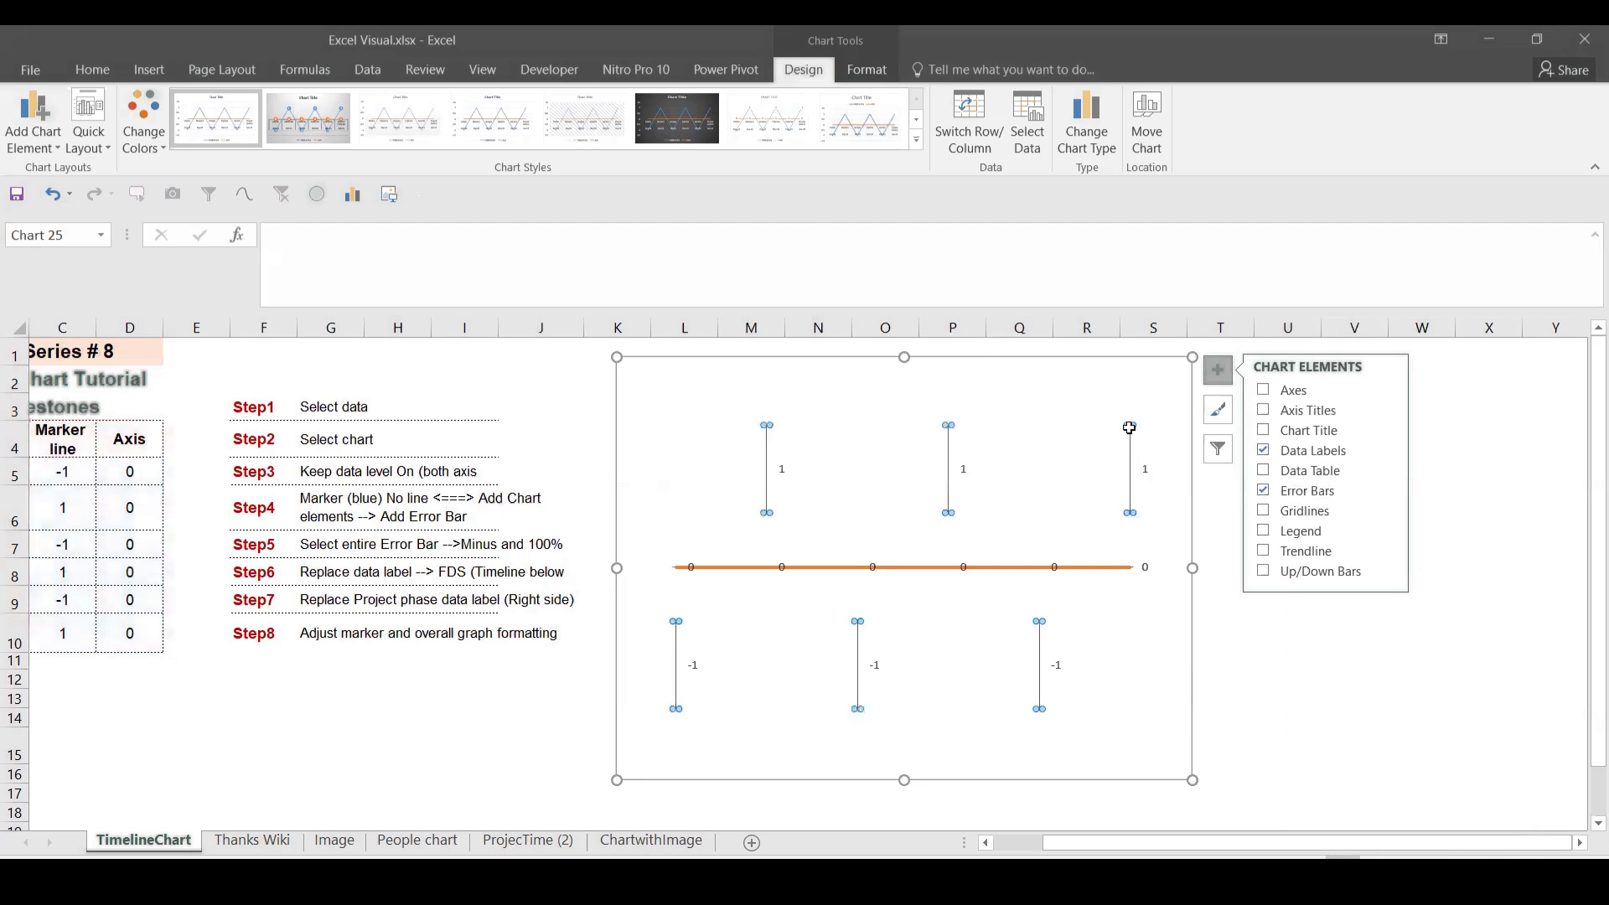
left_click(1130, 469)
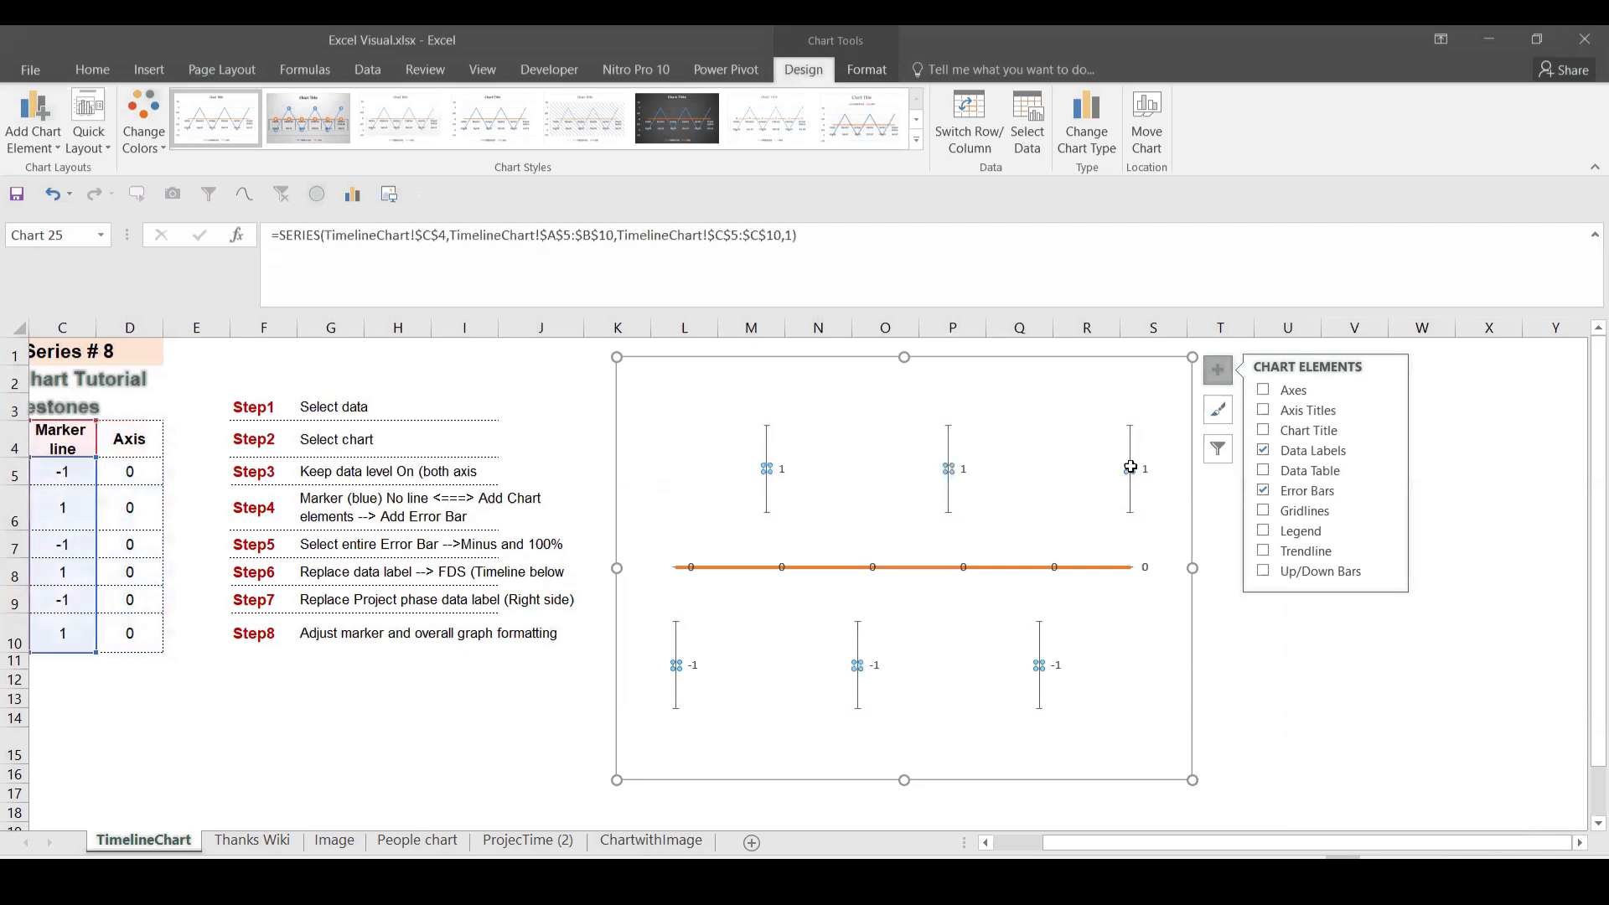
left_click(1129, 426)
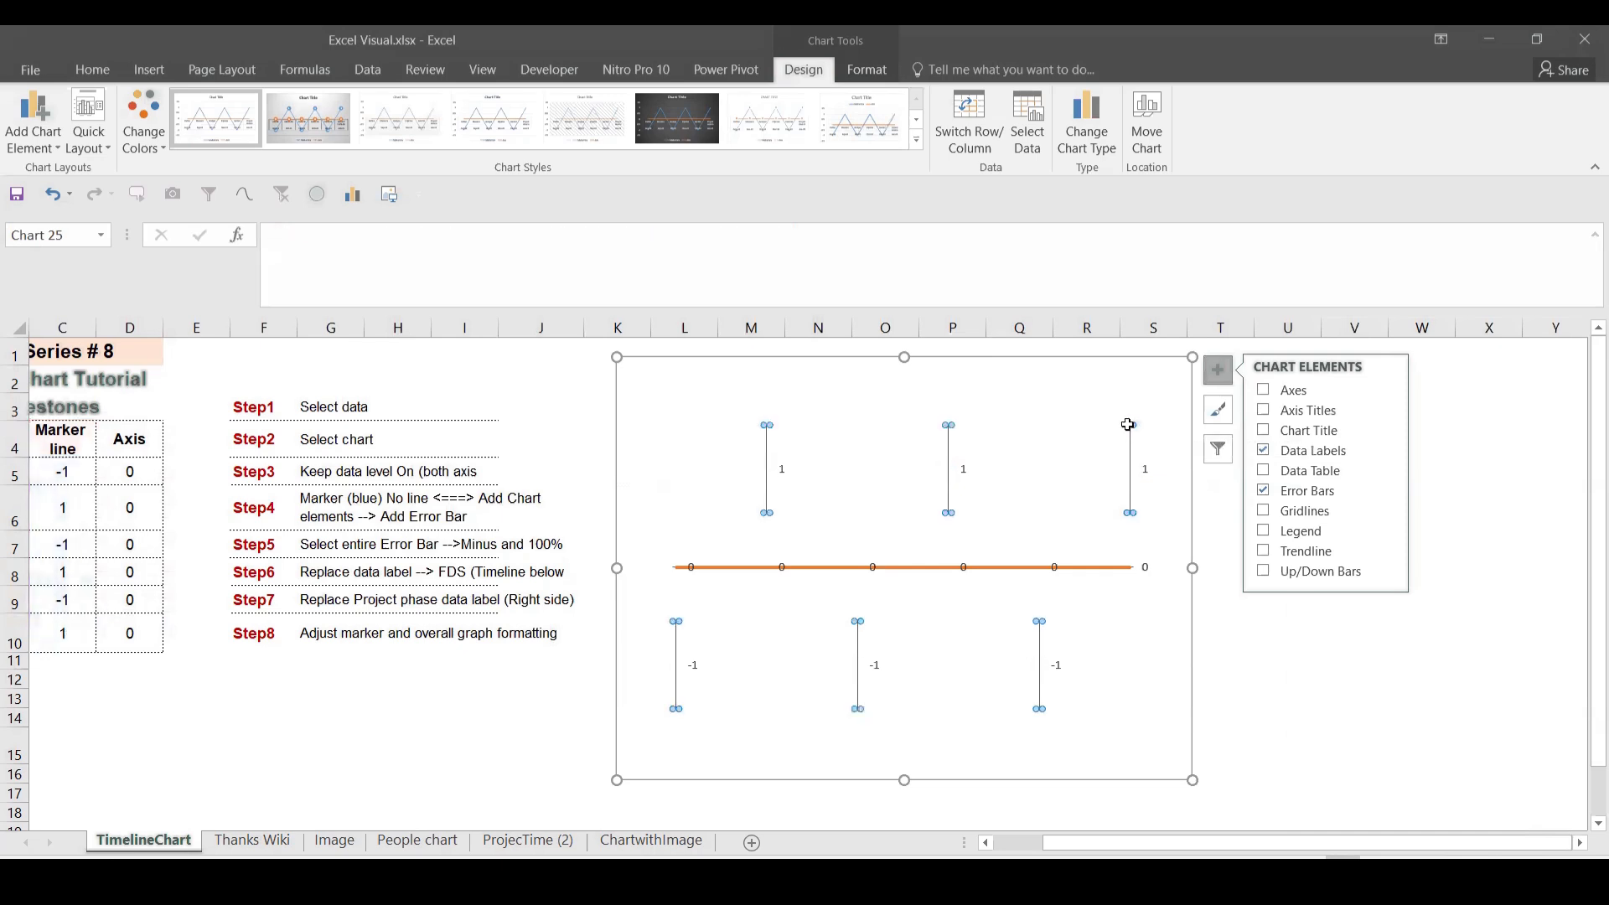
double_click(1129, 425)
left_click(1217, 369)
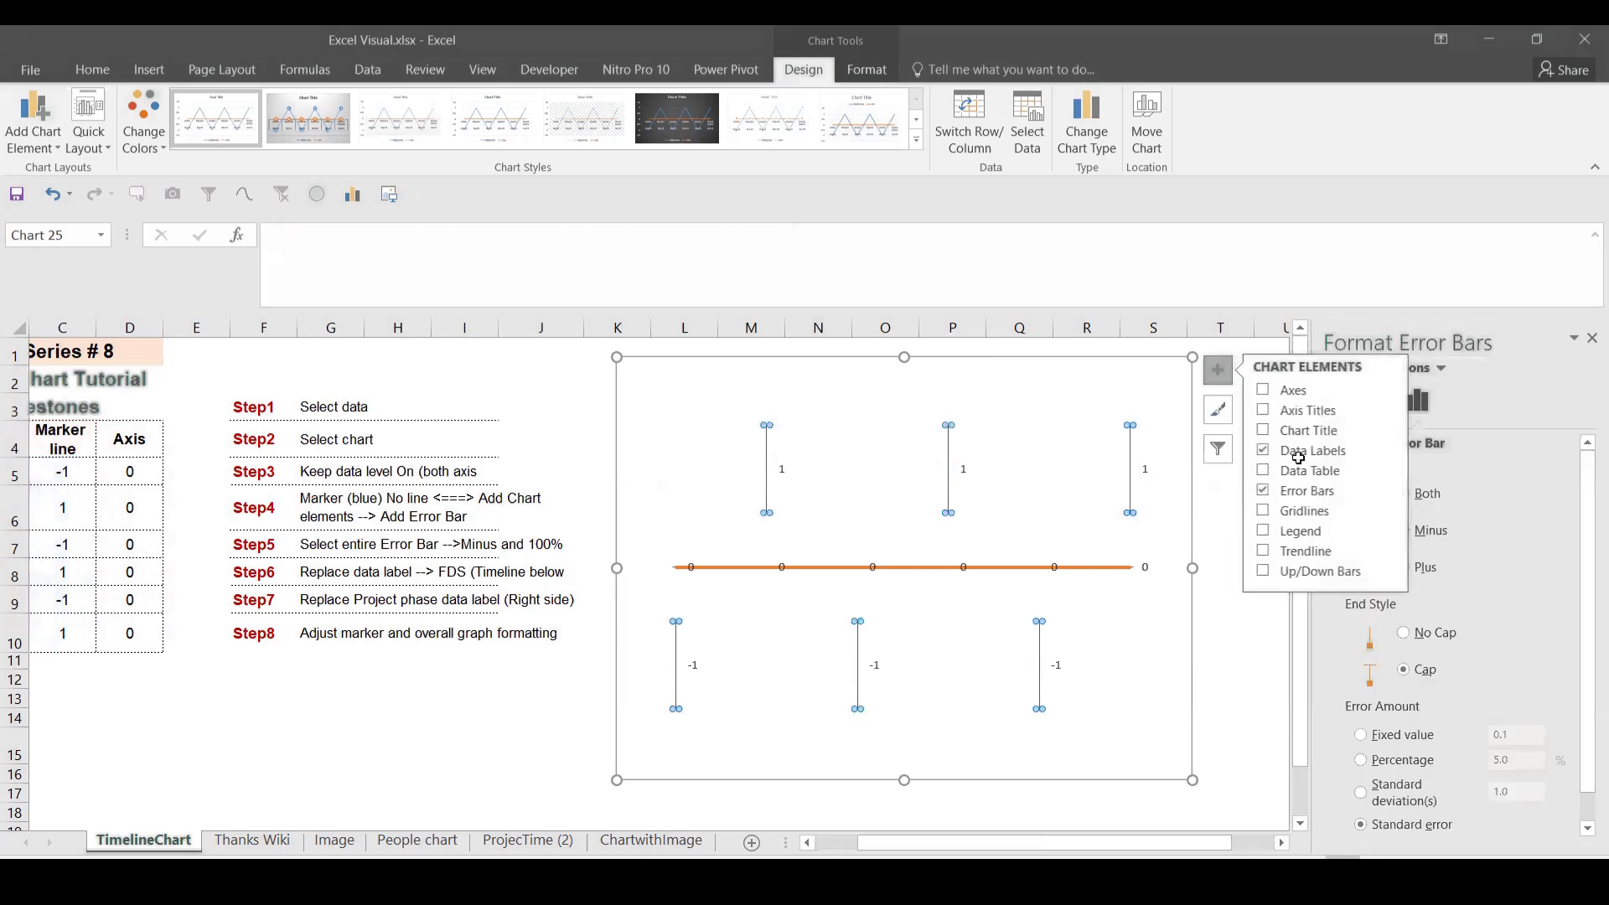
left_click(1441, 527)
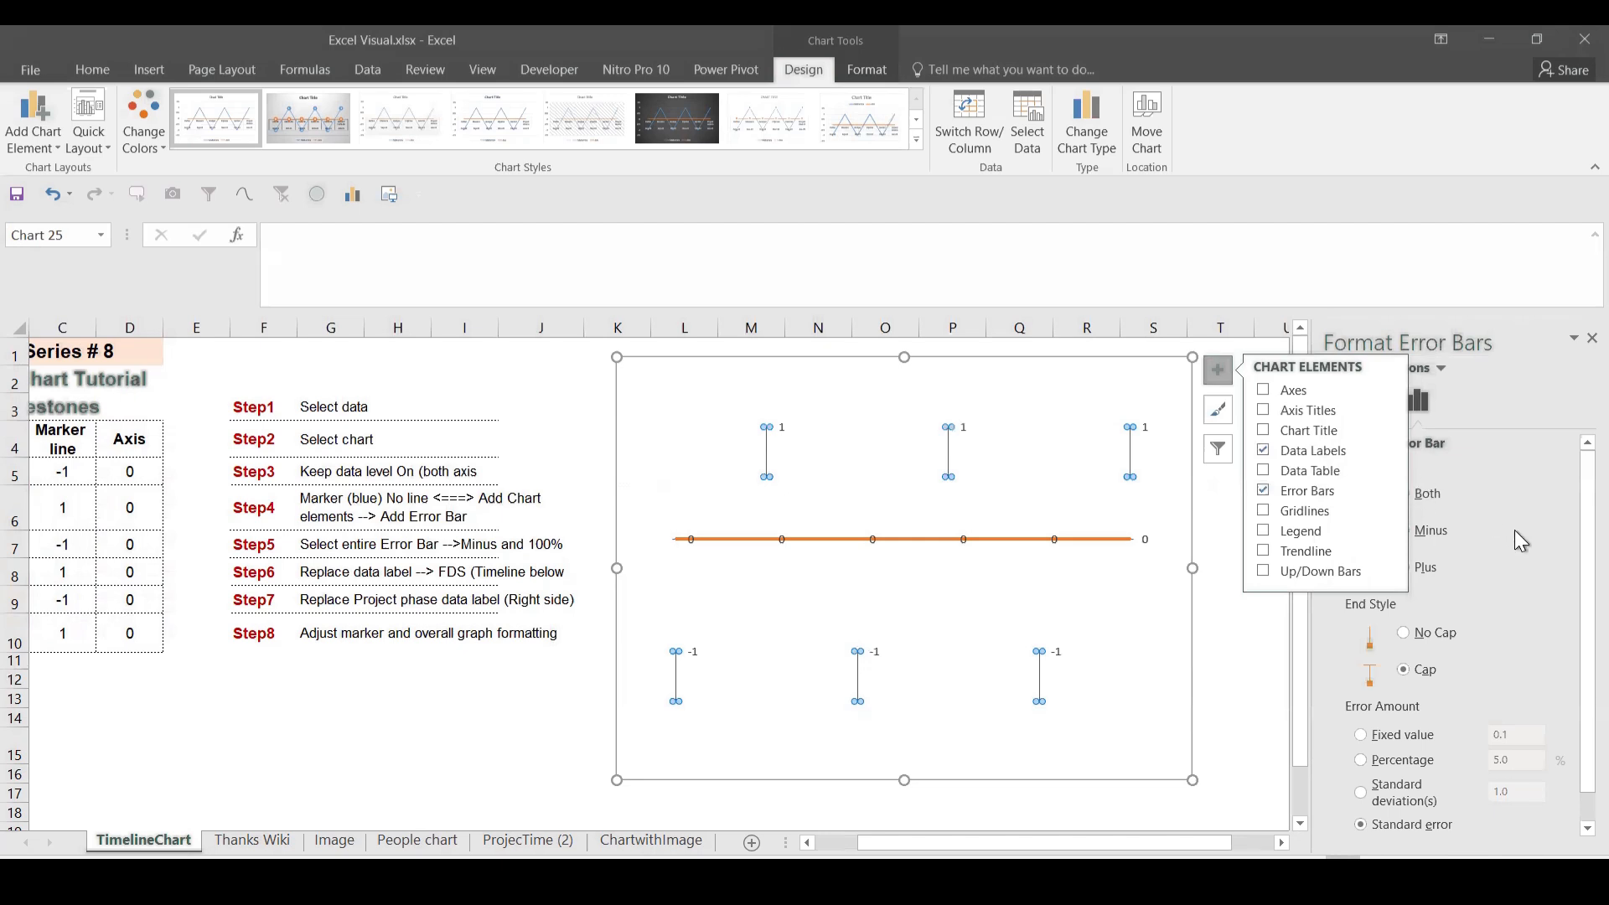
Step: Set the error bar amount to 100% so each bar drops to the axis
left_click(1266, 635)
left_click(1136, 425)
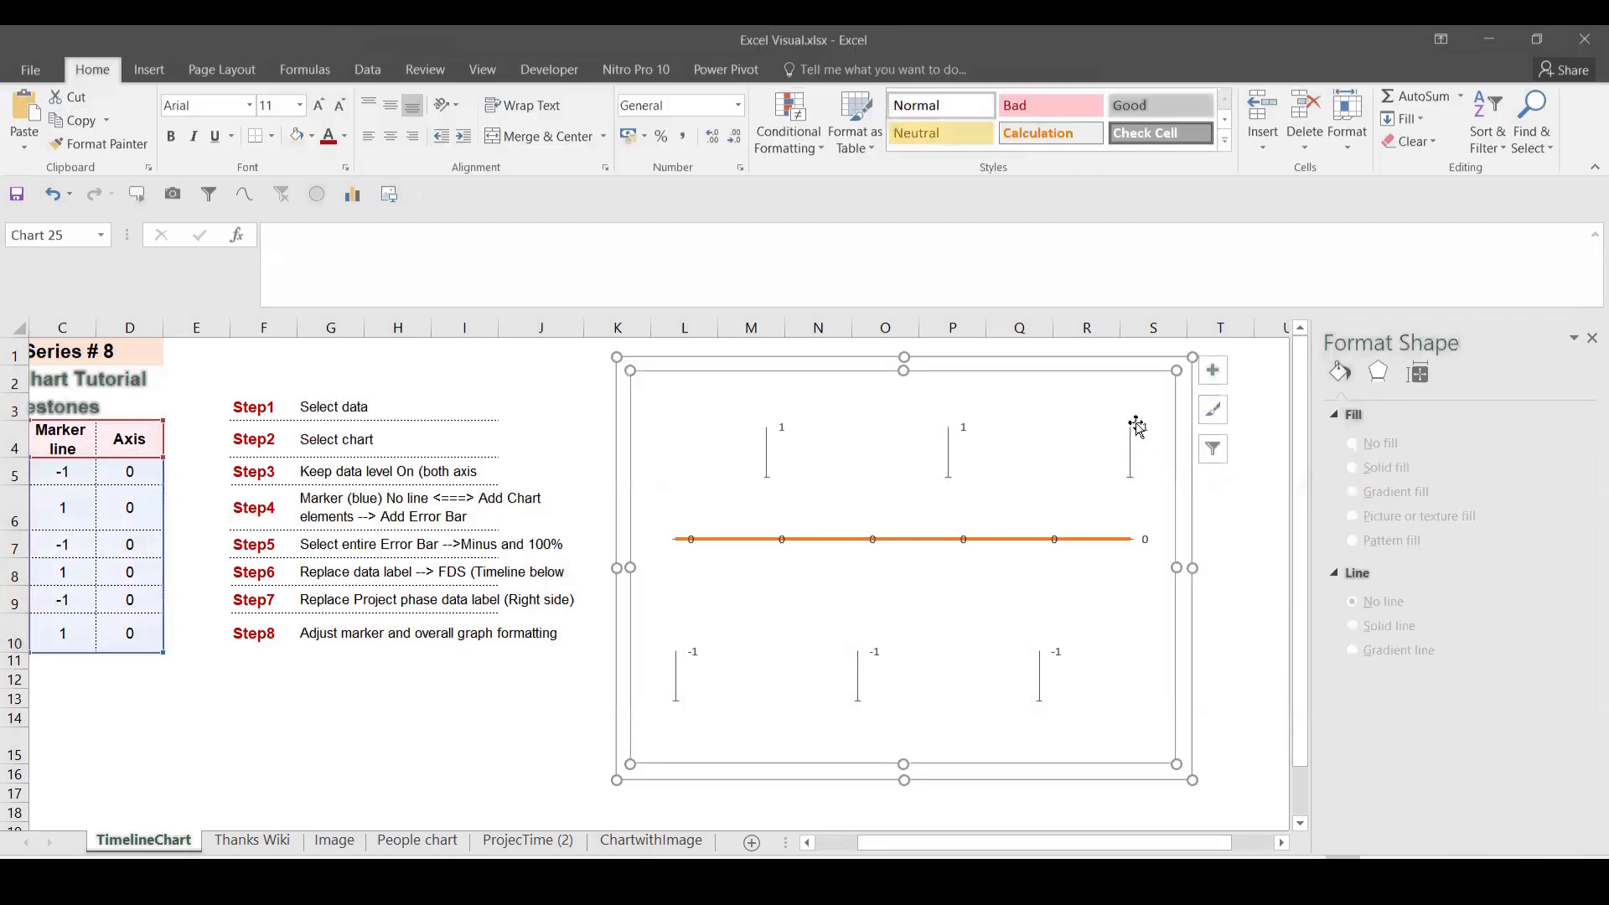
left_click(1139, 425)
left_click(1130, 429)
left_click(1130, 430)
left_click(1128, 468)
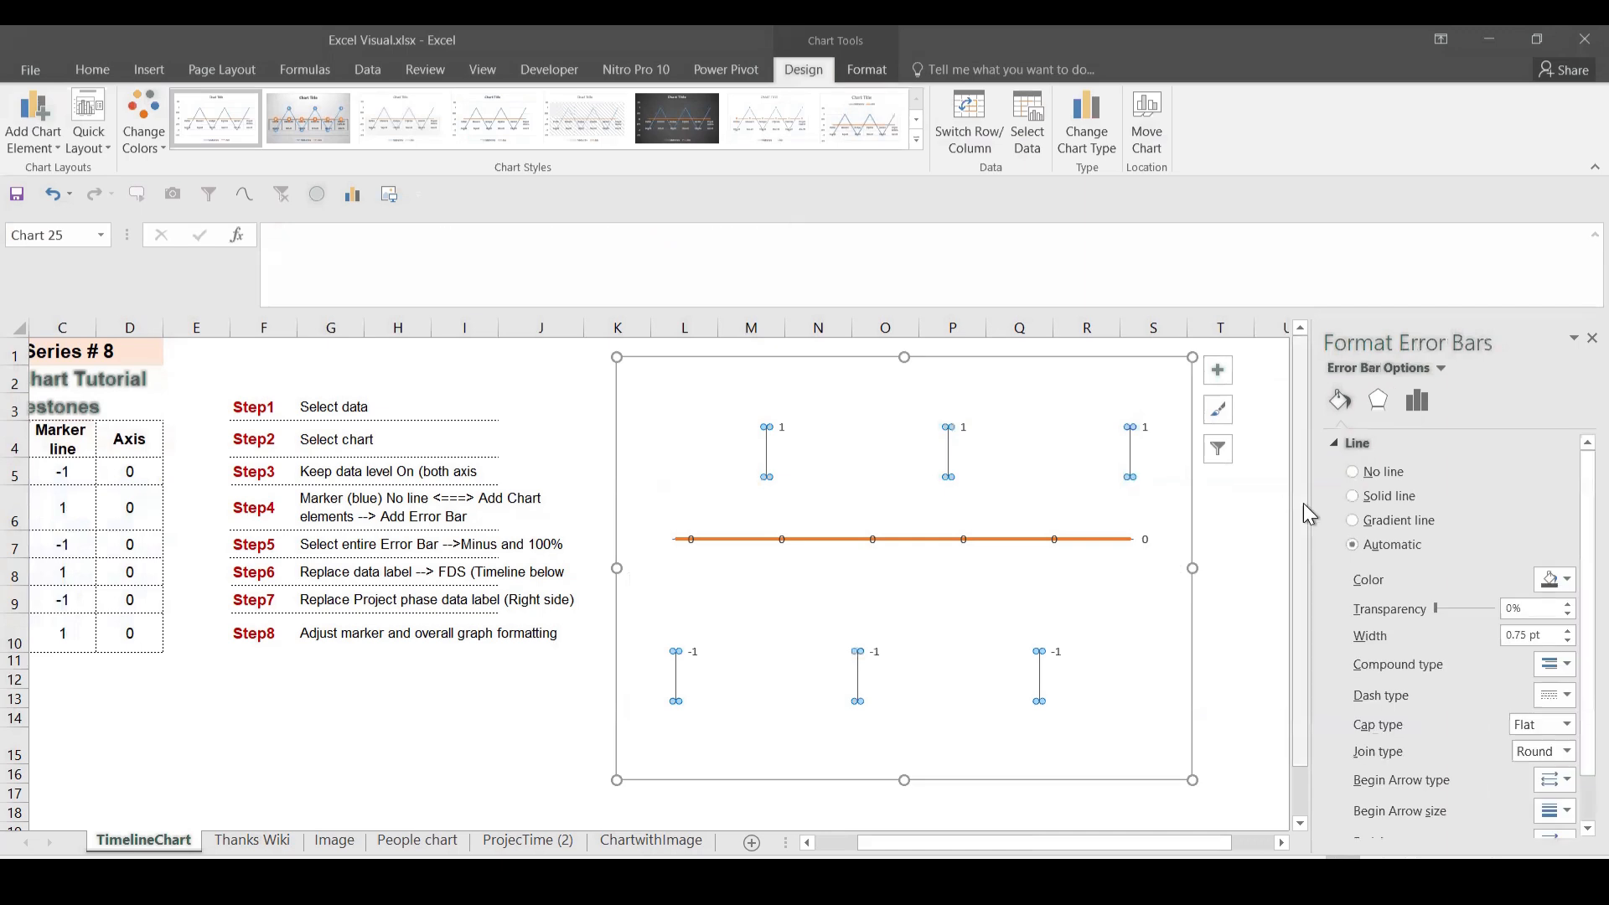
left_click(1420, 404)
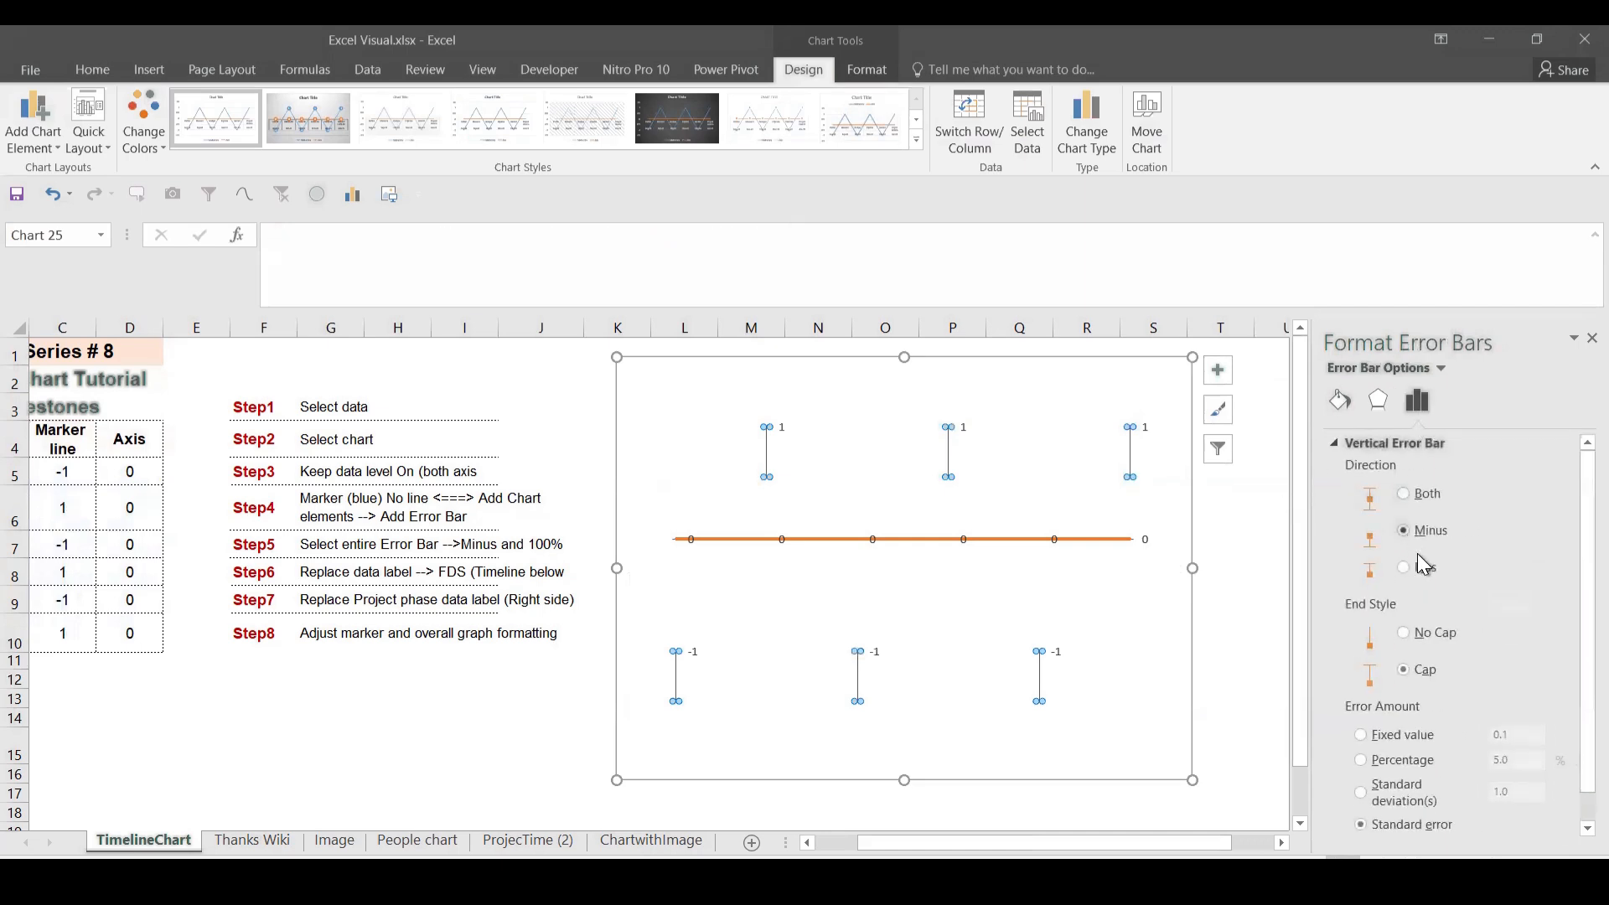
left_click(1379, 763)
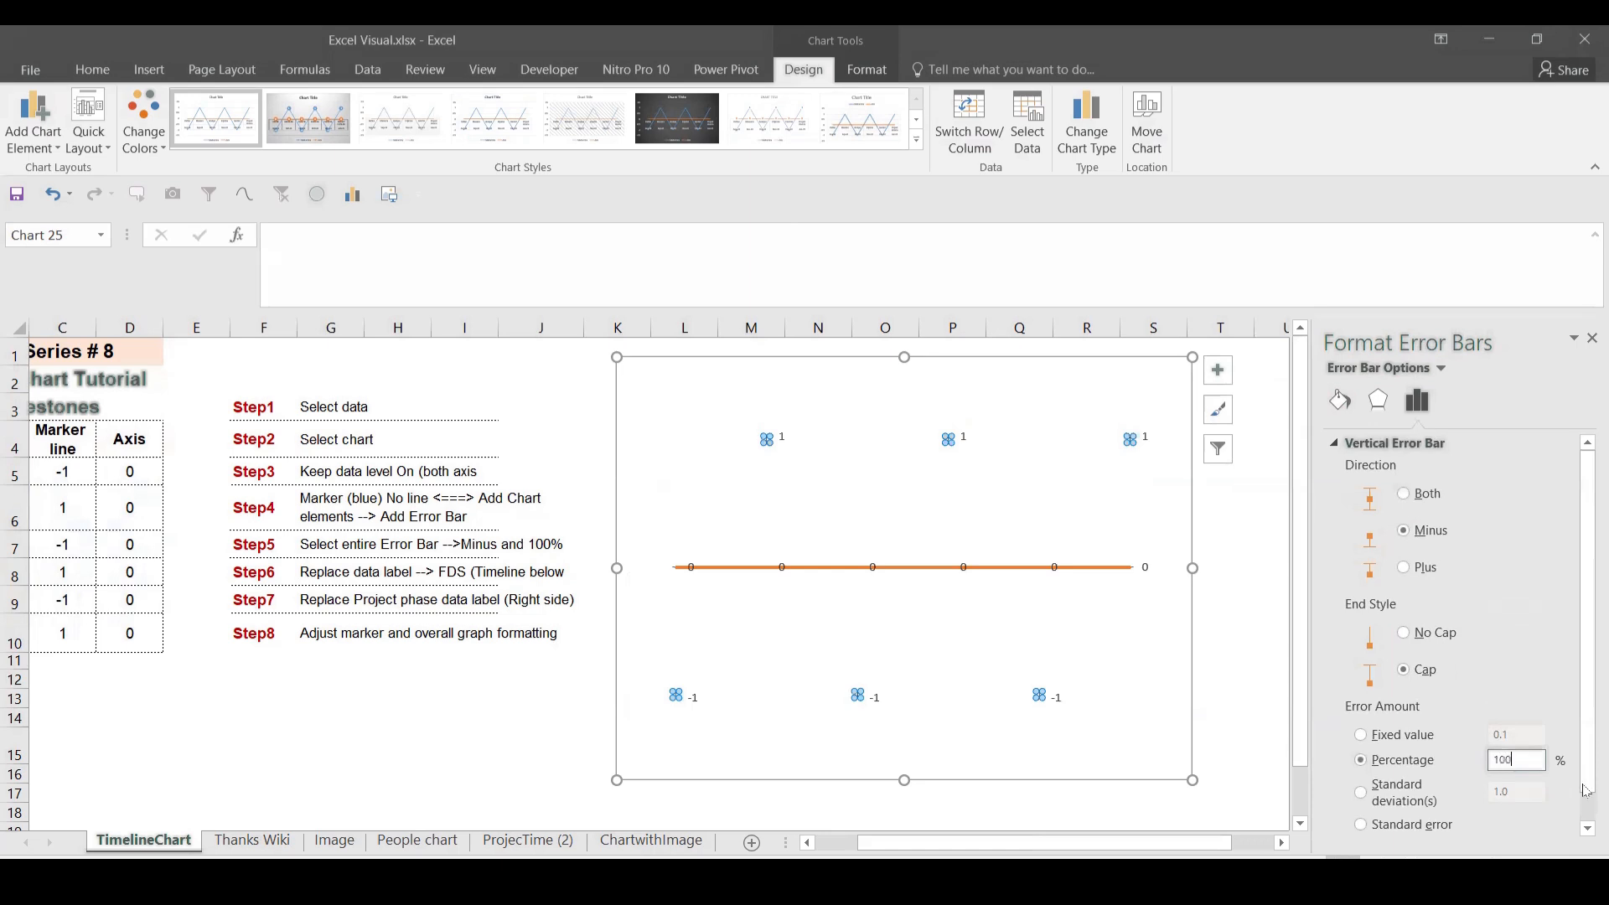
left_click(473, 633)
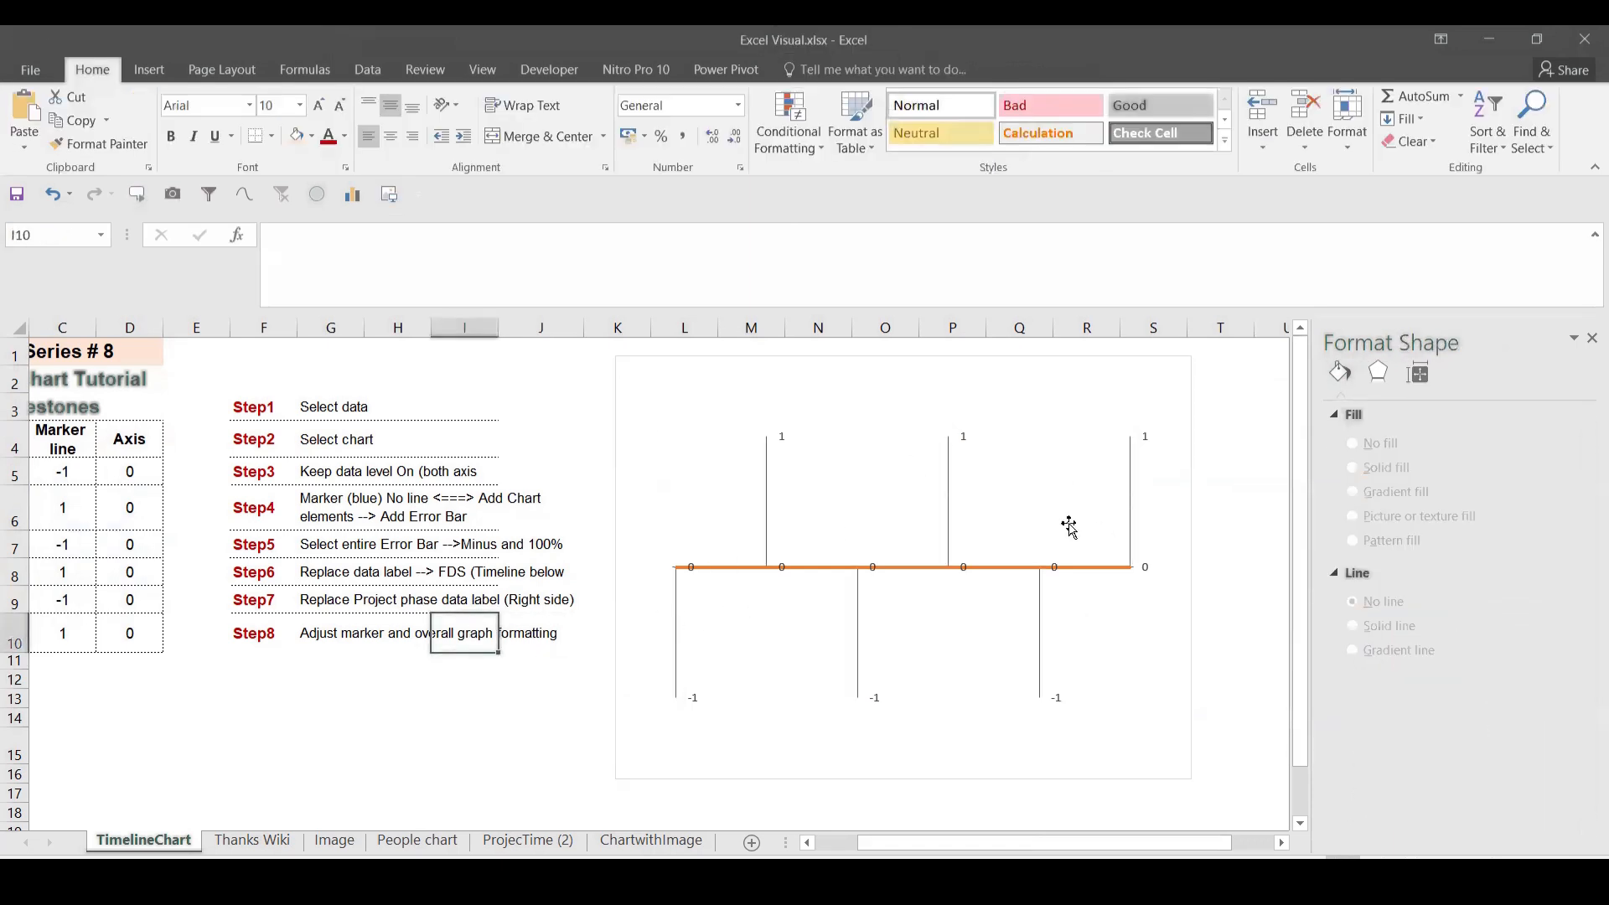
Step: Label the axis points with the dates from A5:A10, placed below, without values
left_click(693, 573)
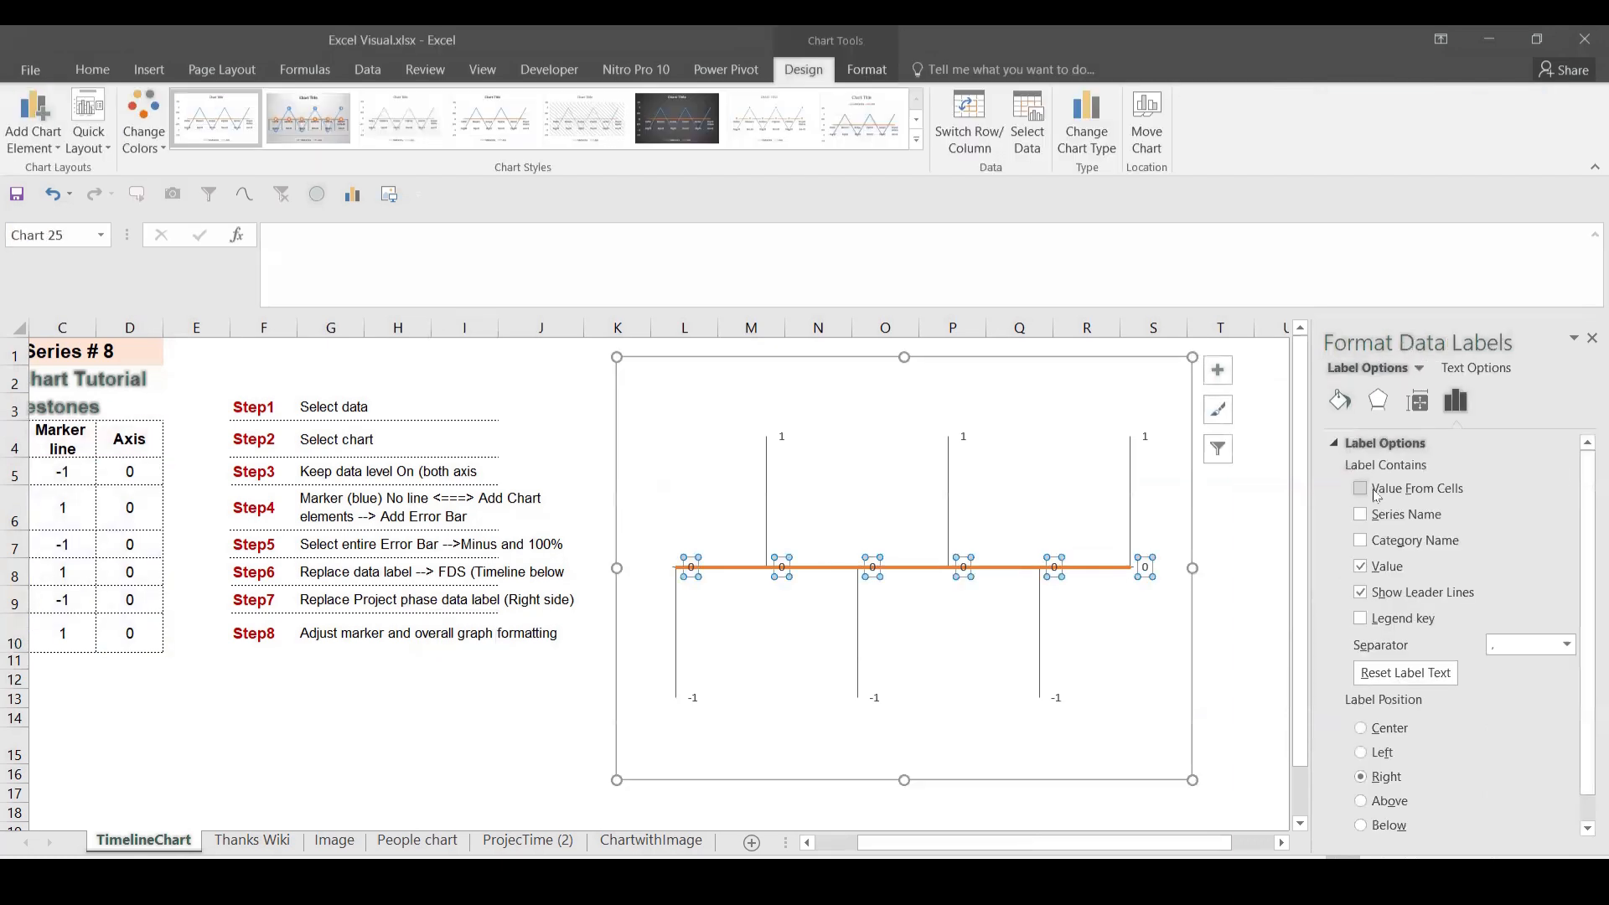
left_click(1376, 496)
left_click_drag(922, 843, 880, 842)
left_click_drag(141, 475, 185, 622)
key("Return")
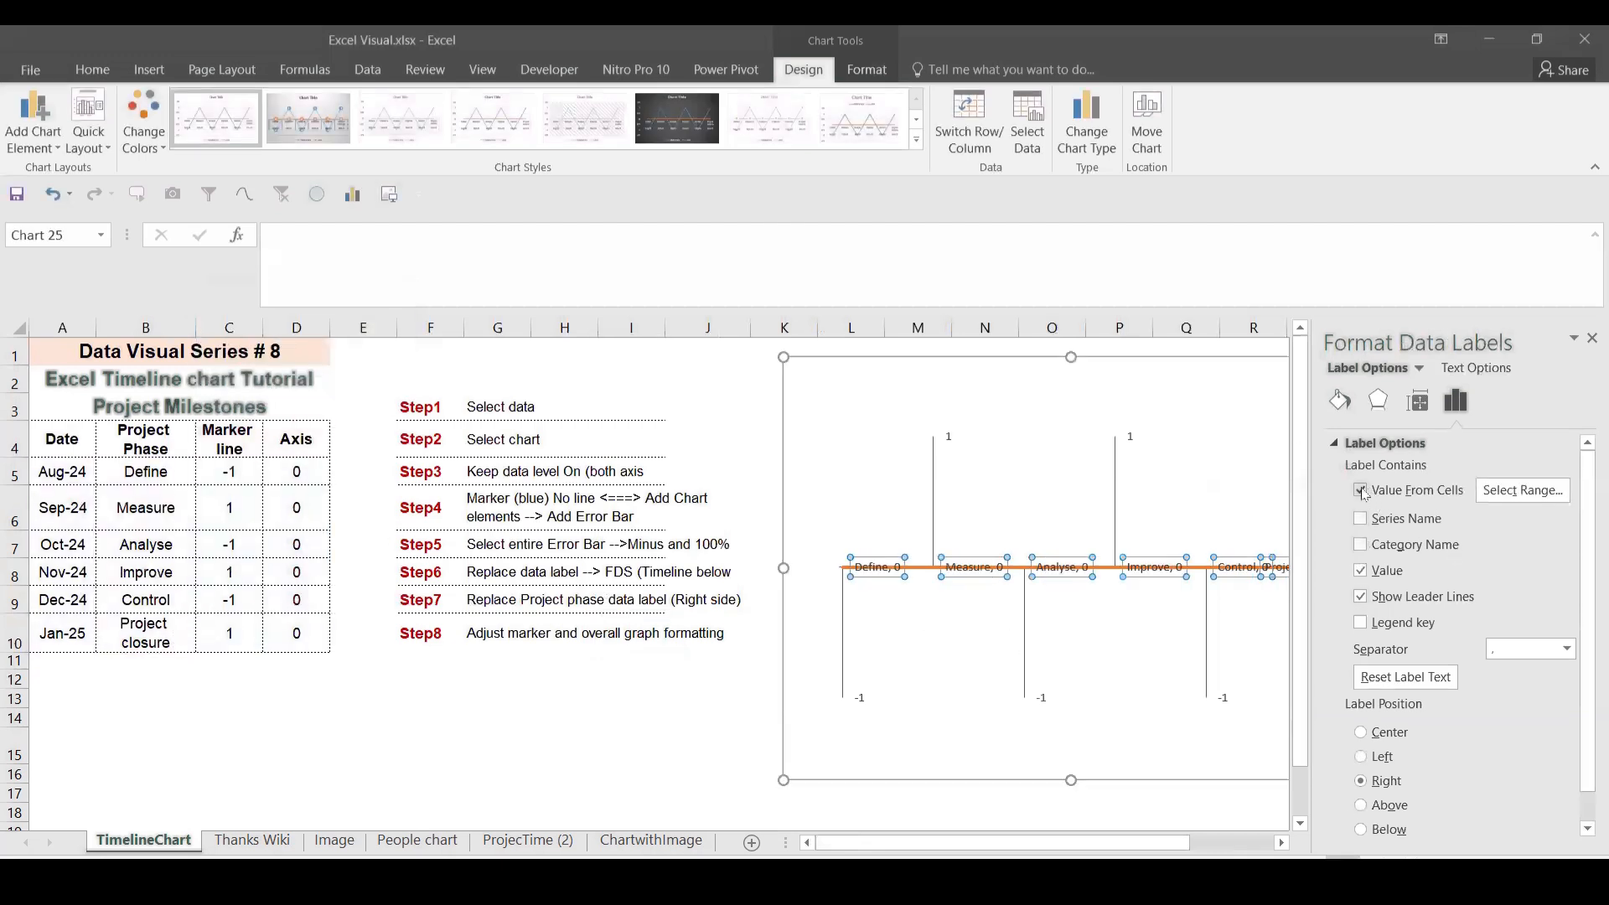
left_click(1521, 490)
left_click_drag(84, 474, 90, 624)
key("Return")
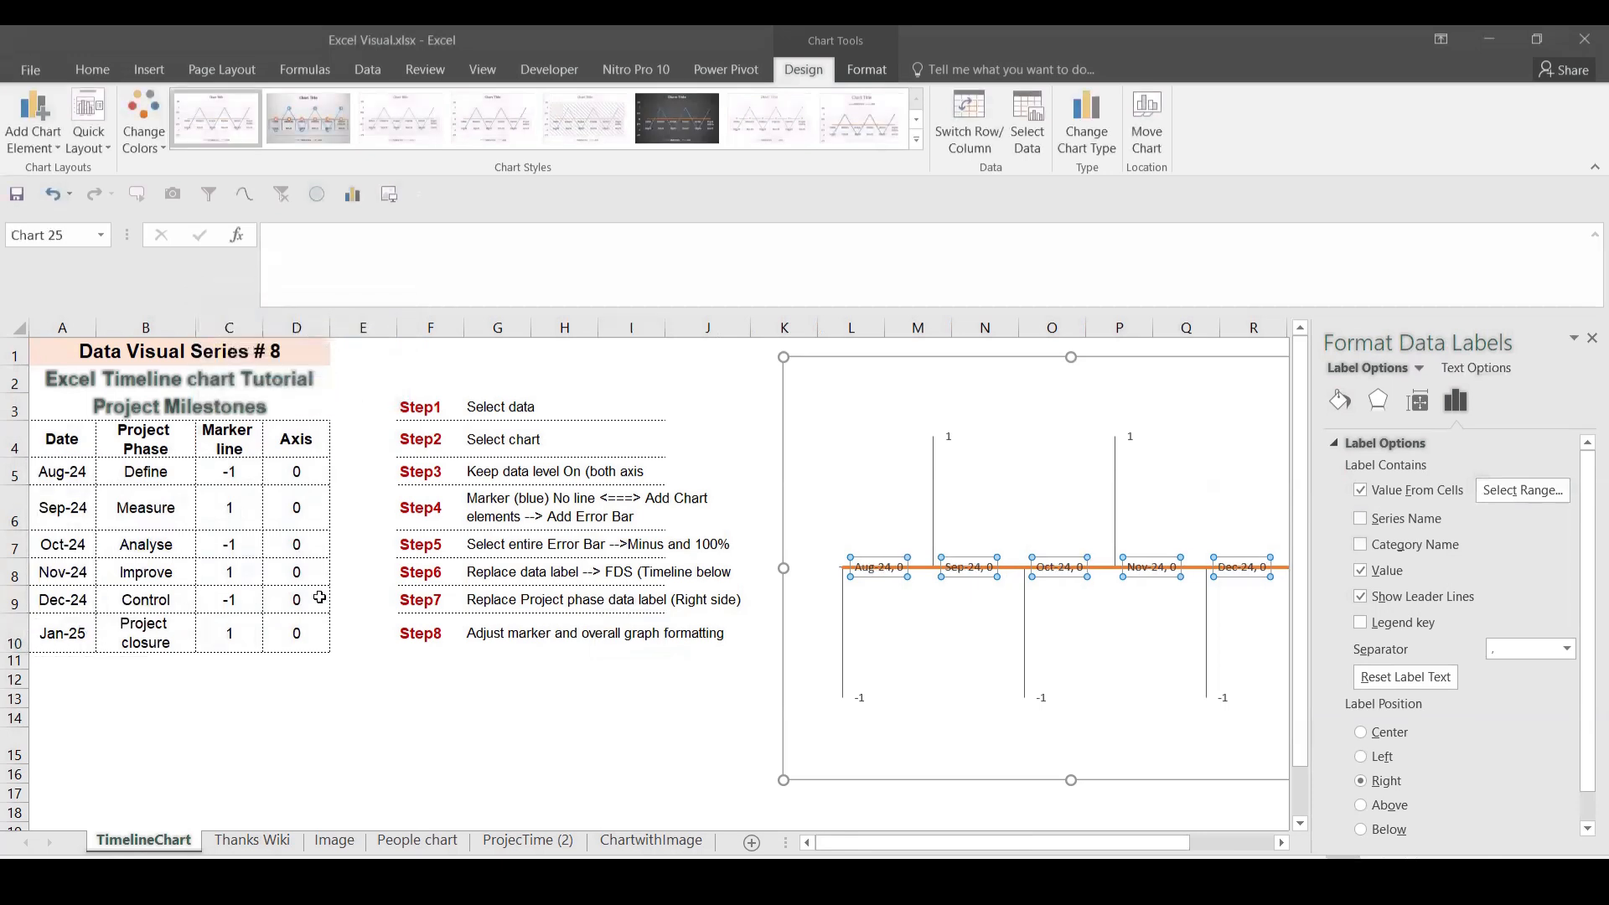
left_click(1361, 829)
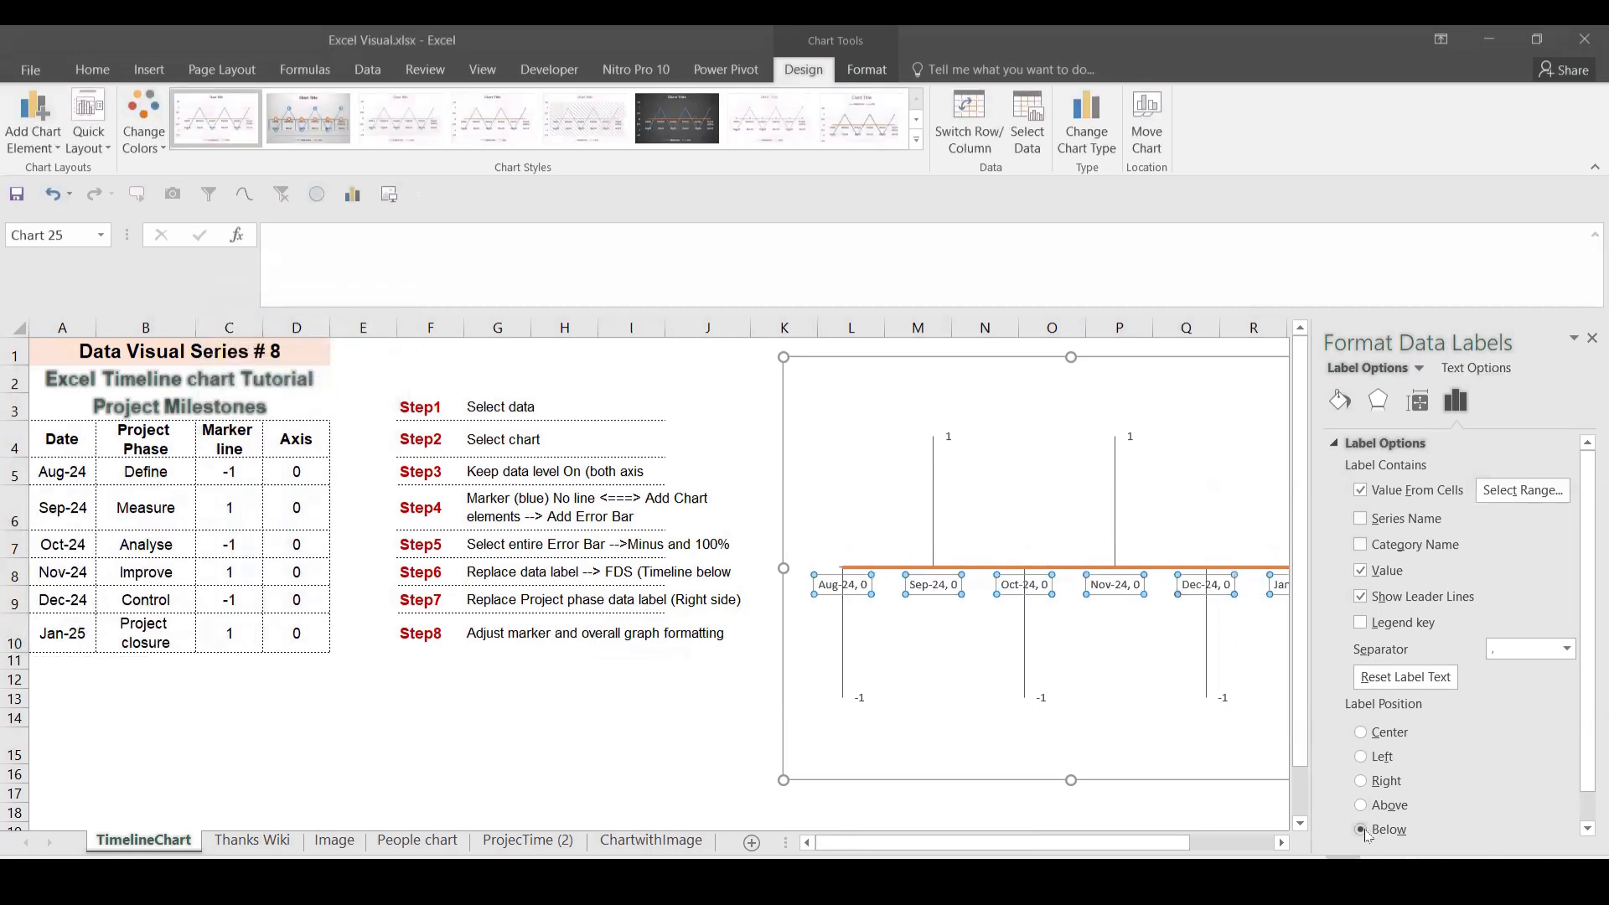
left_click(1363, 570)
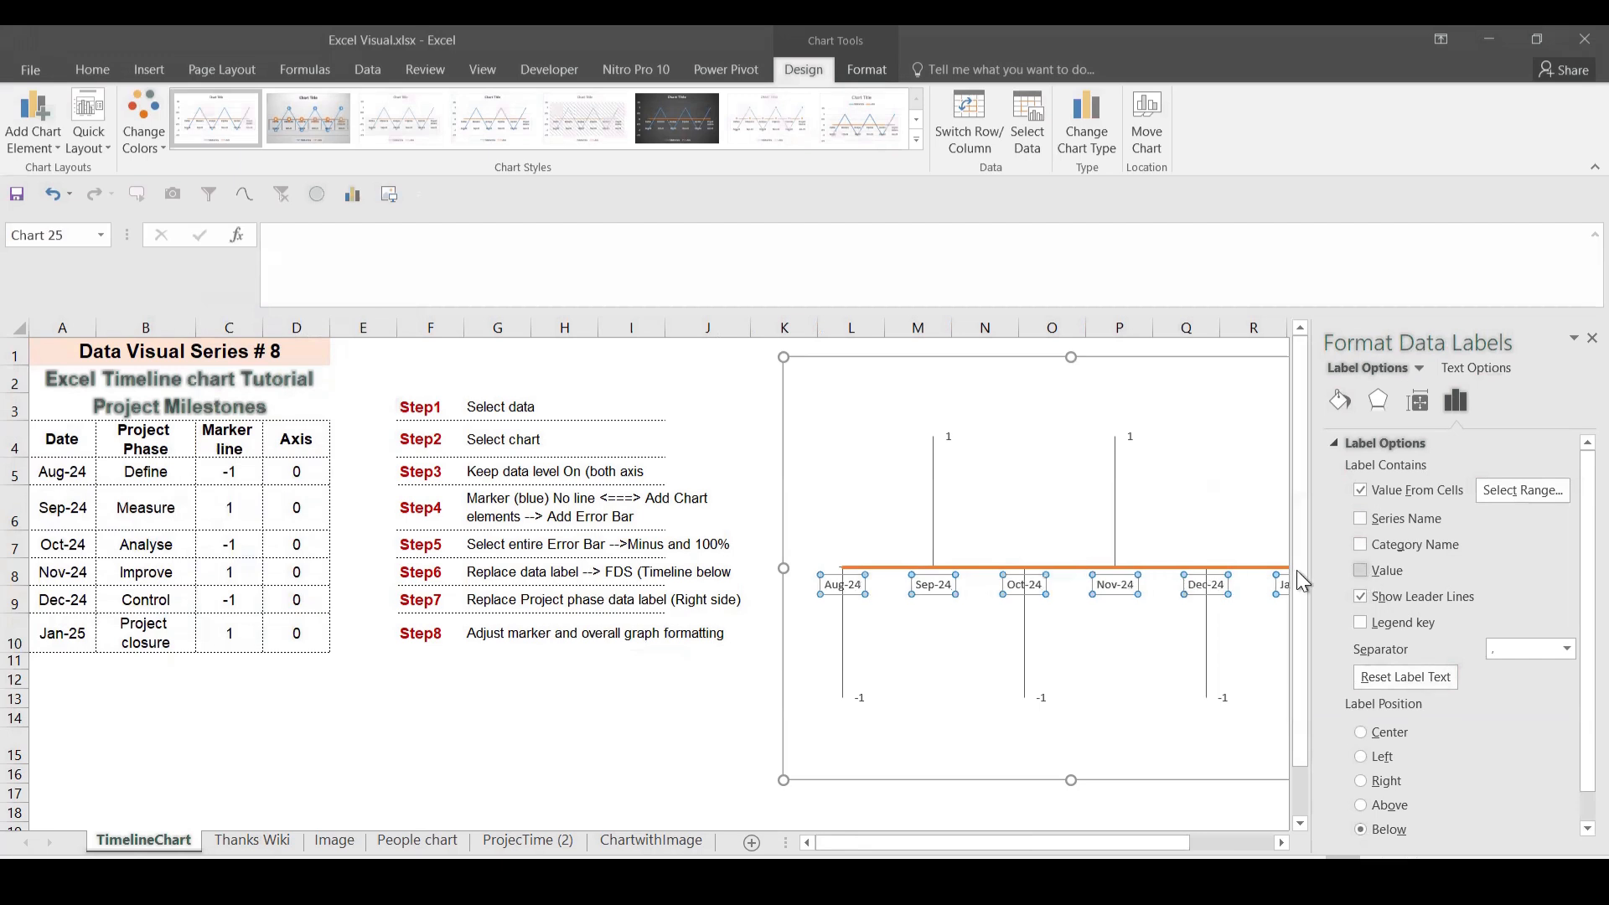
left_click(1591, 338)
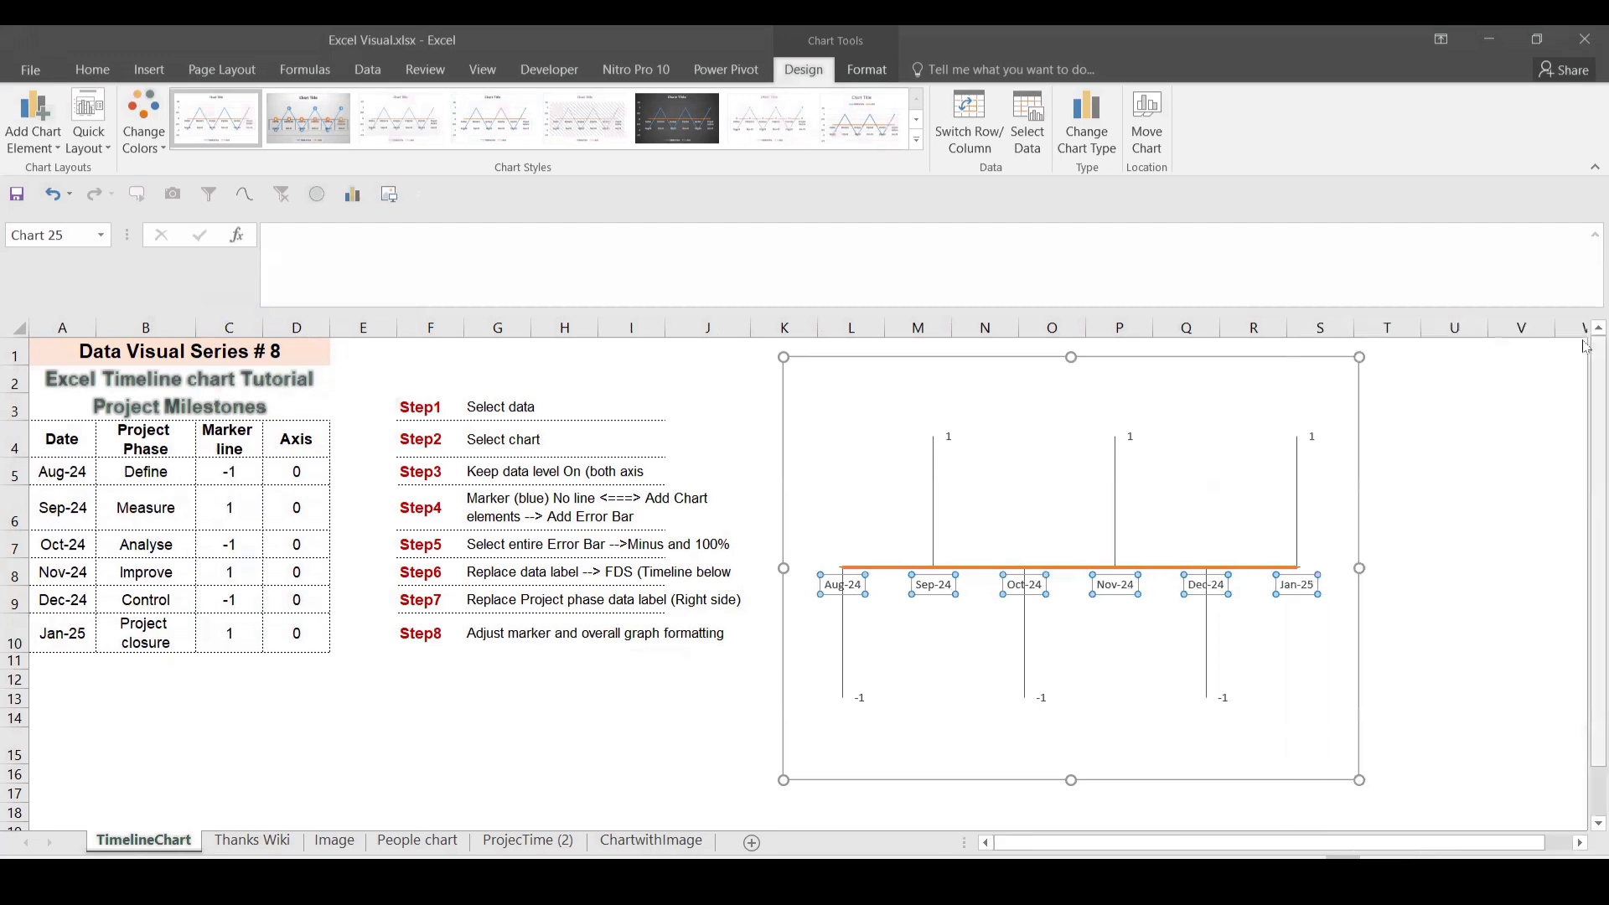
Step: Label the drop-line ends with the phase names from B5:B10 instead of values
left_click(1127, 437)
right_click(1127, 436)
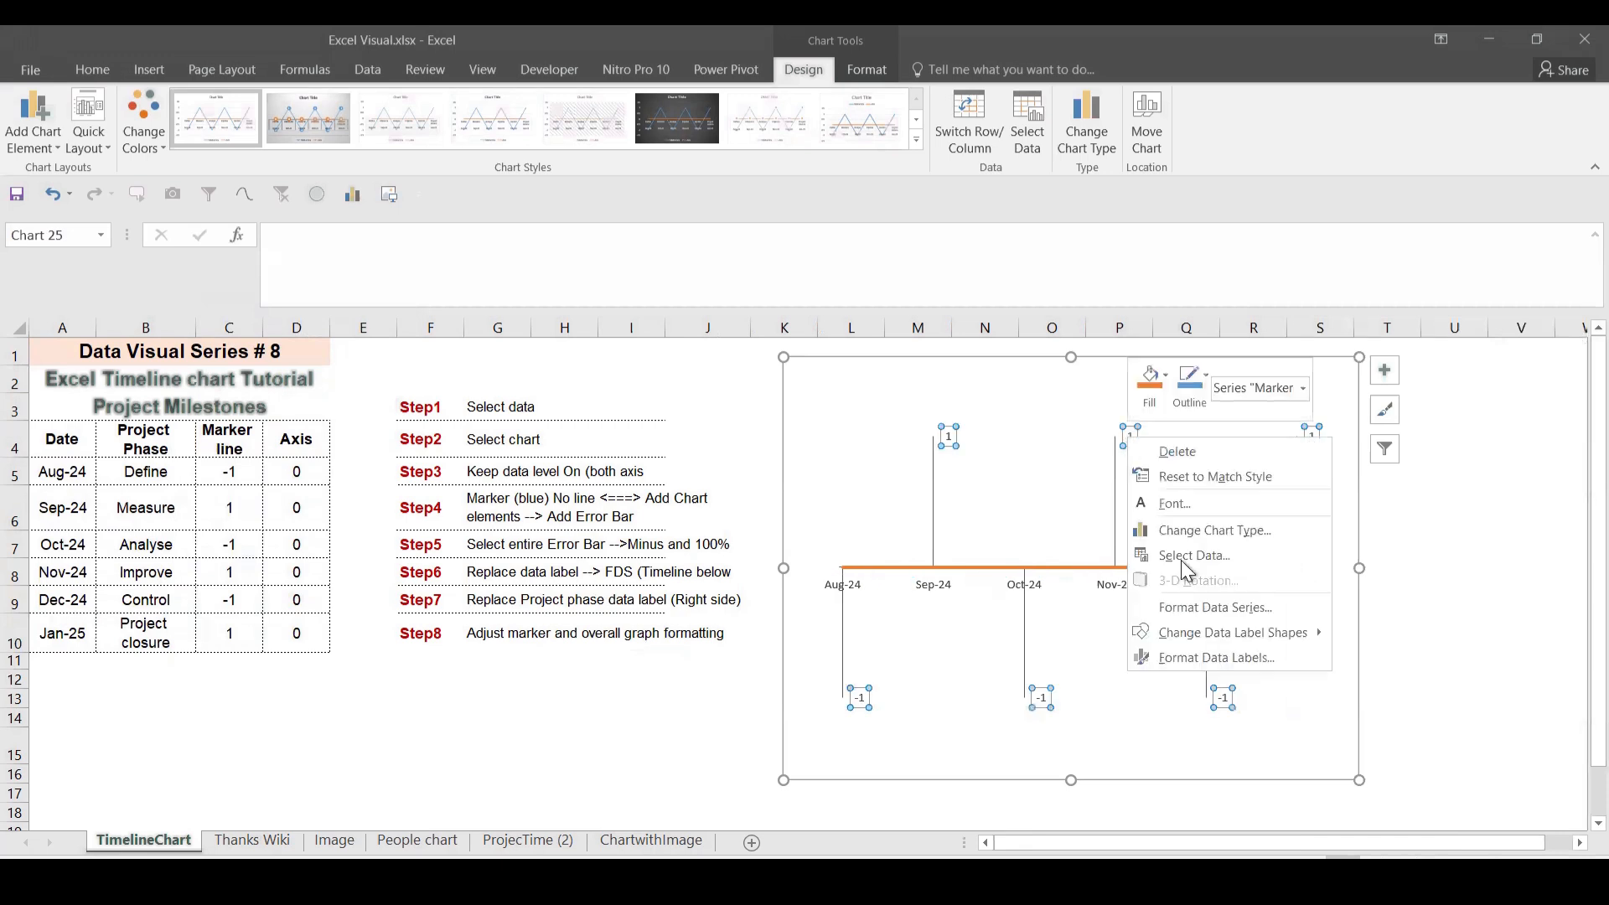
left_click(1181, 652)
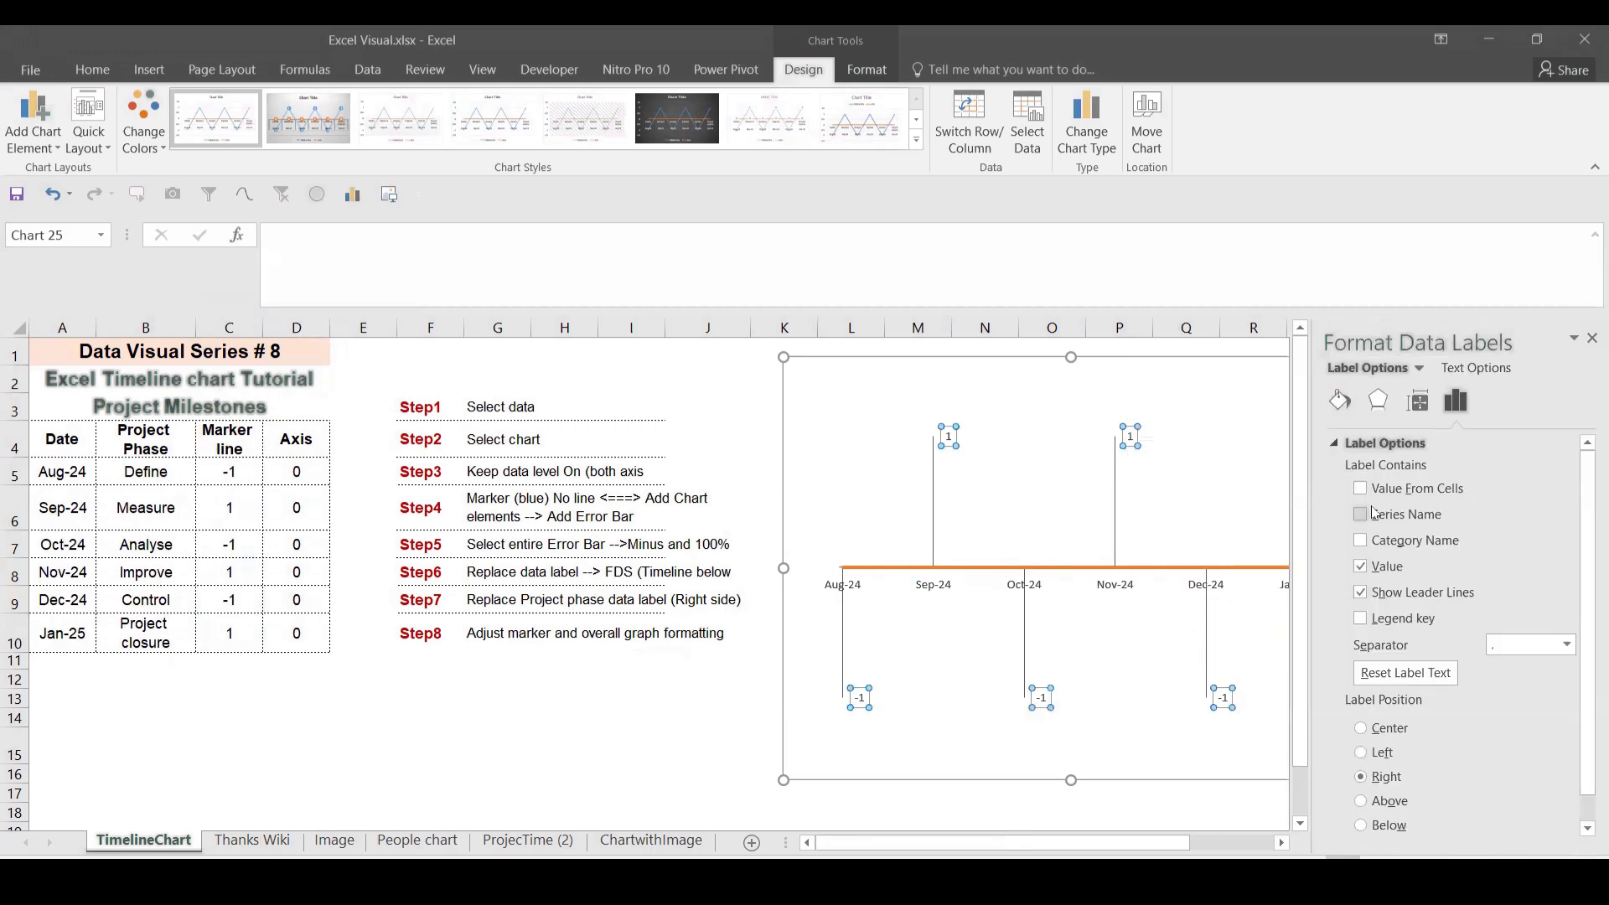
left_click(1360, 488)
left_click_drag(155, 466, 173, 634)
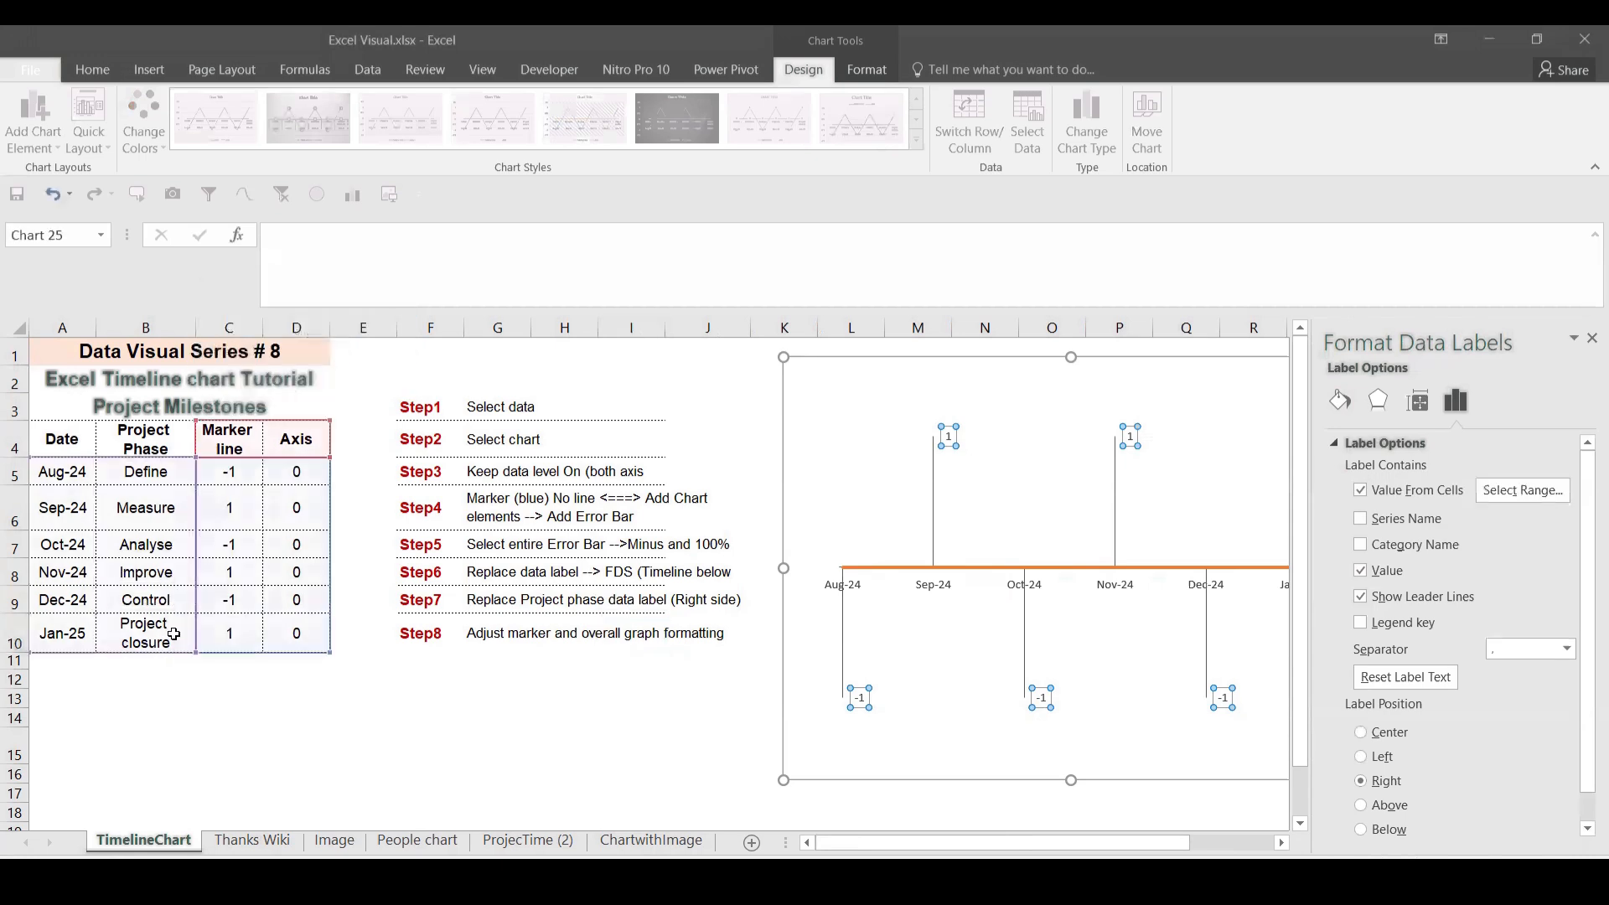
key("Return")
left_click(1360, 571)
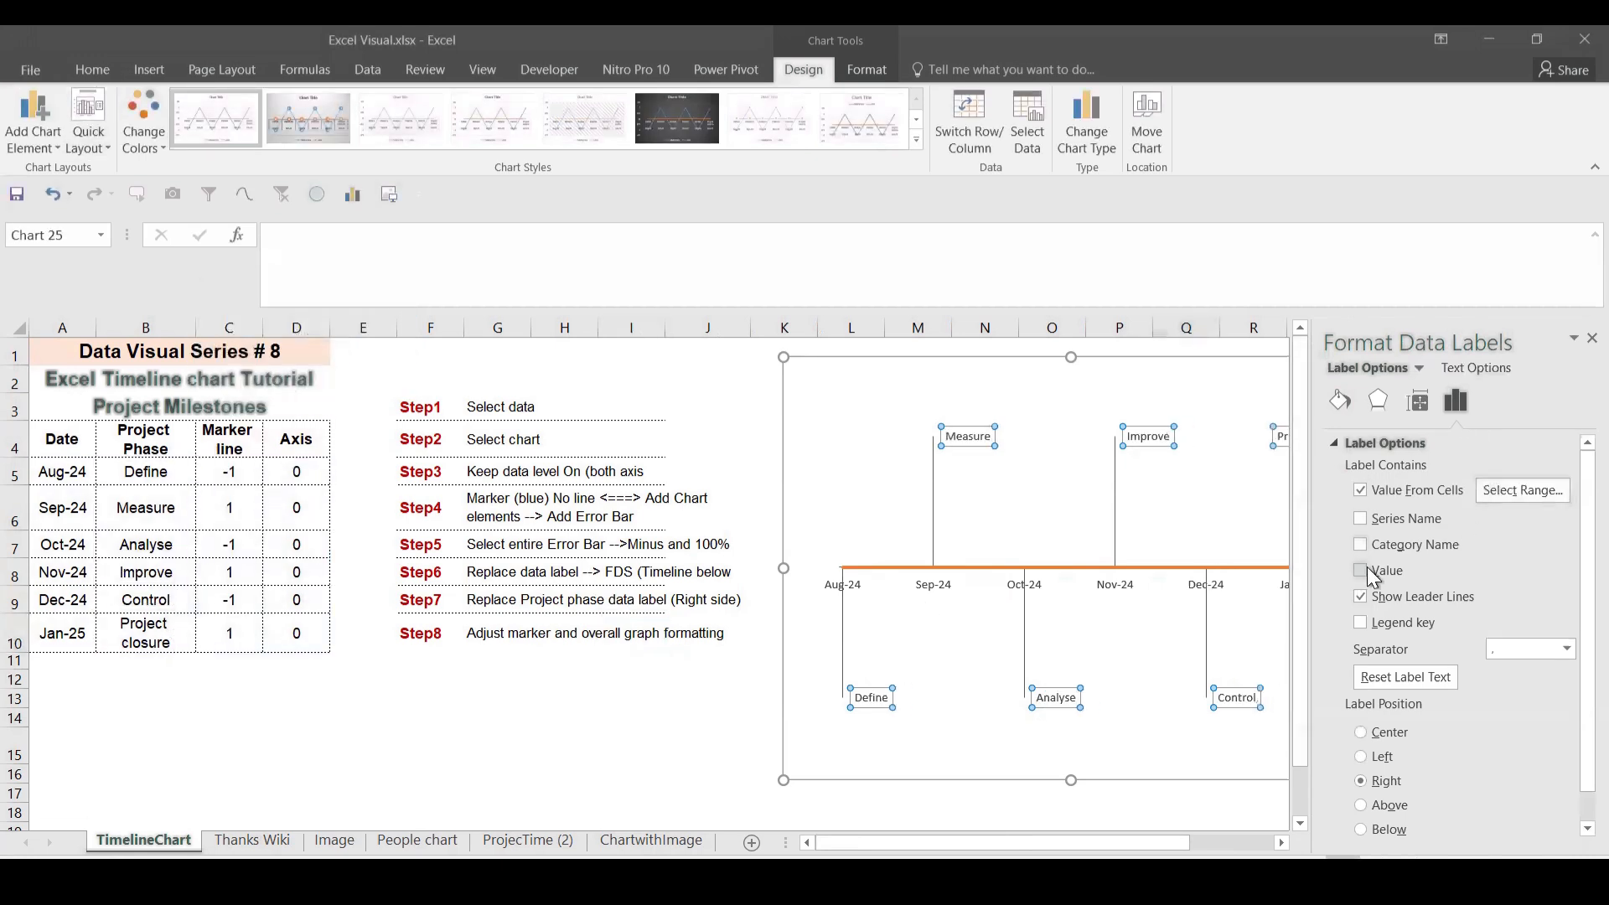
left_click(1591, 338)
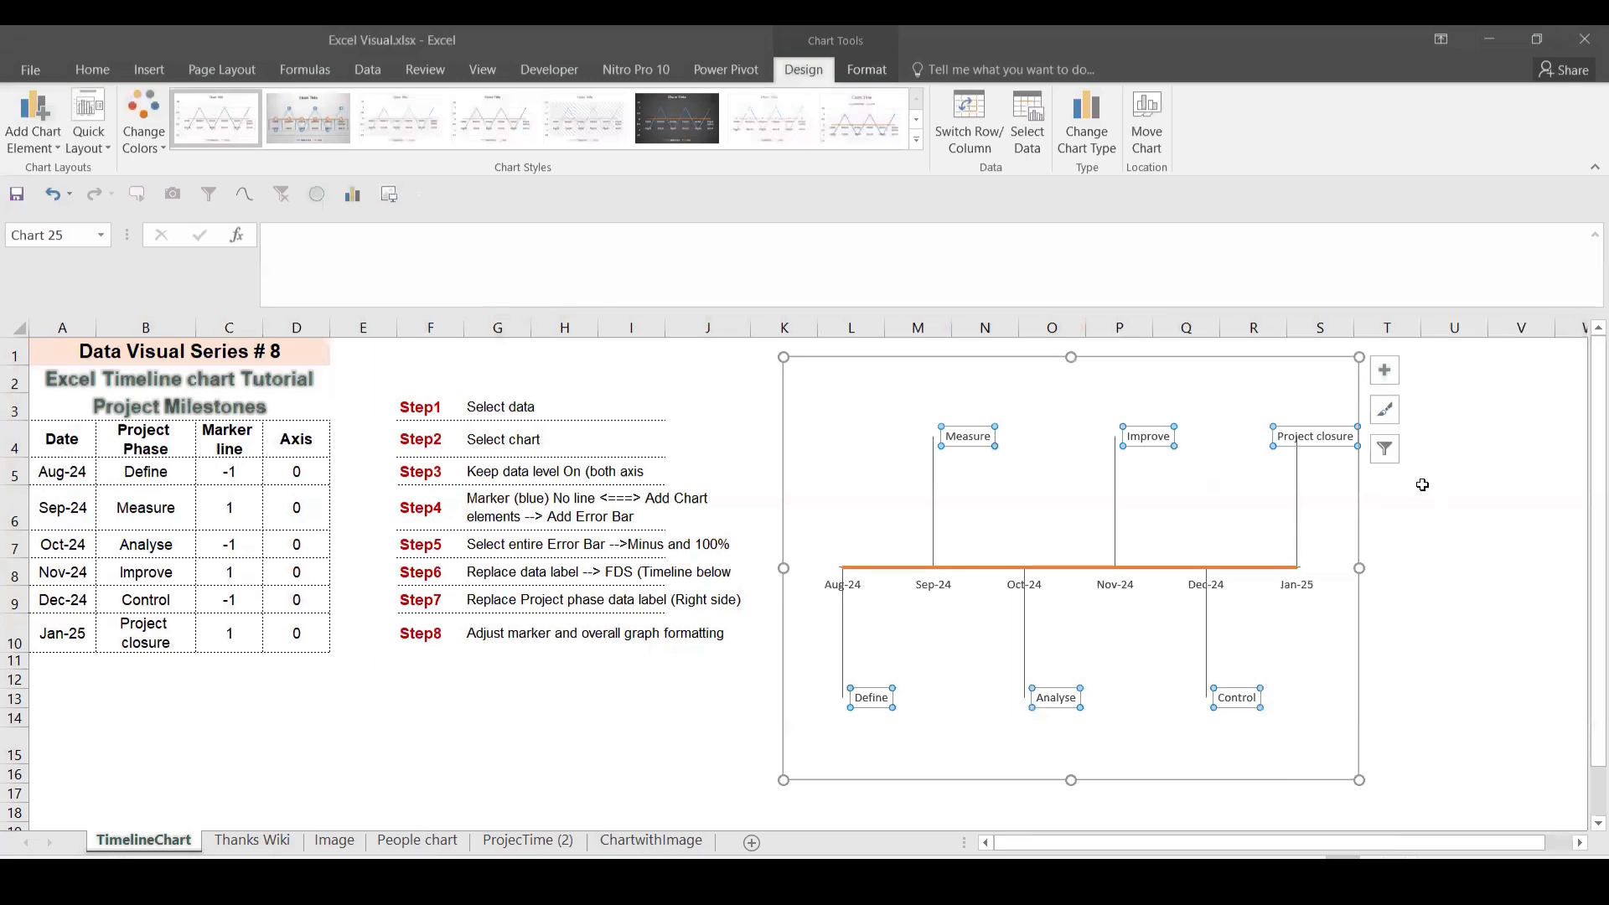
left_click(1336, 746)
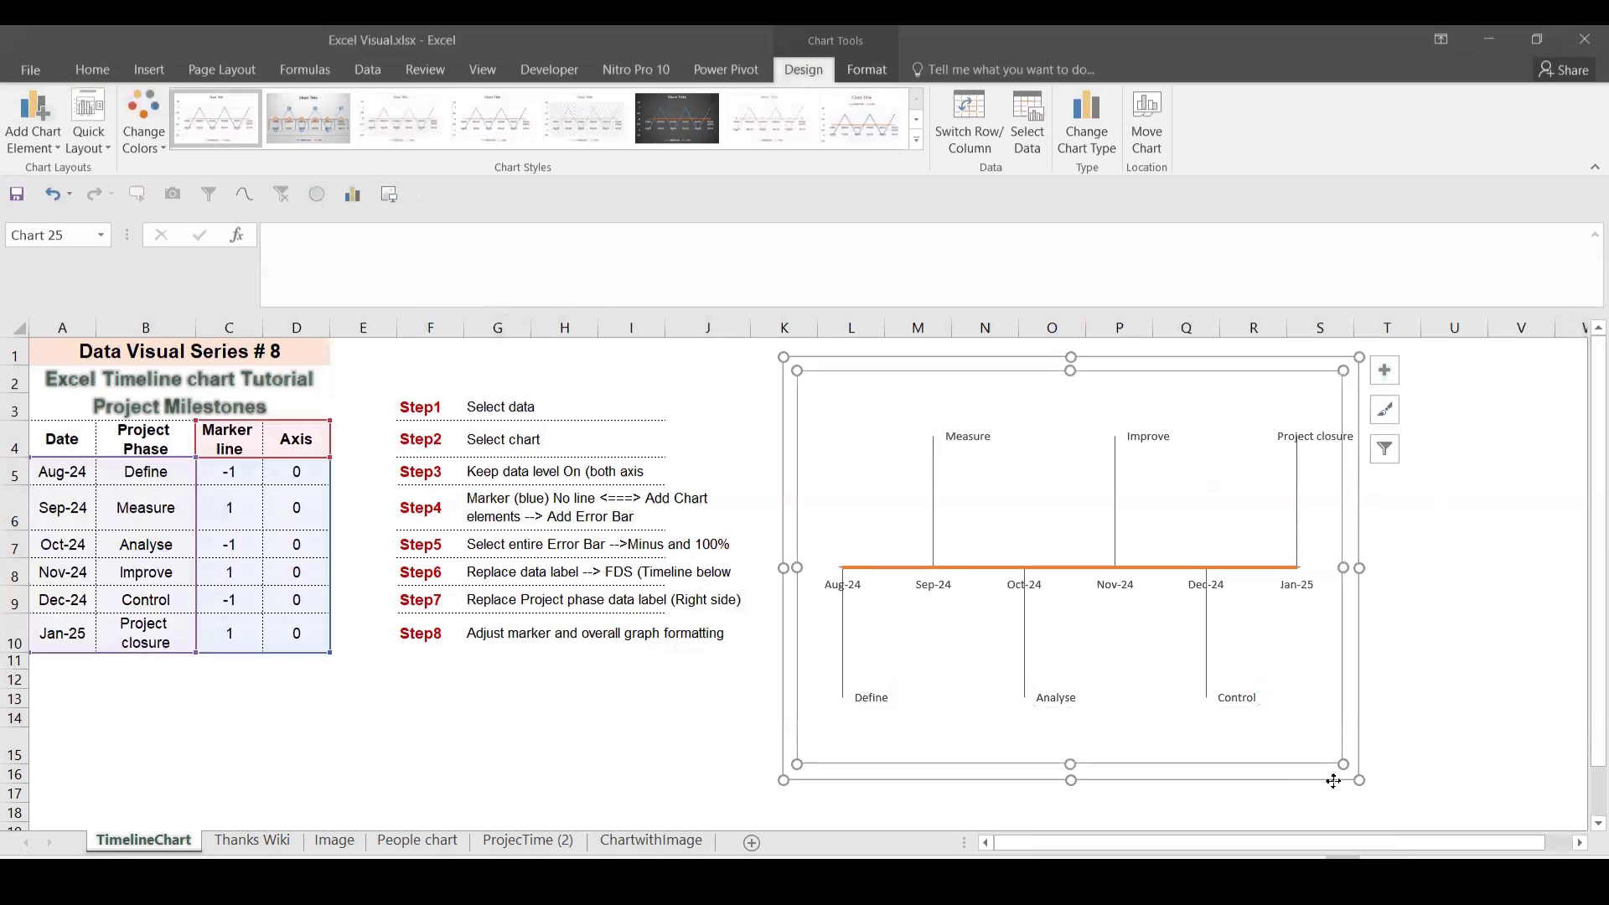
left_click(1333, 782)
left_click_drag(1329, 776, 1338, 777)
Step: Drag the Aug-24, Oct-24 and Dec-24 labels above the orange axis line
left_click(861, 587)
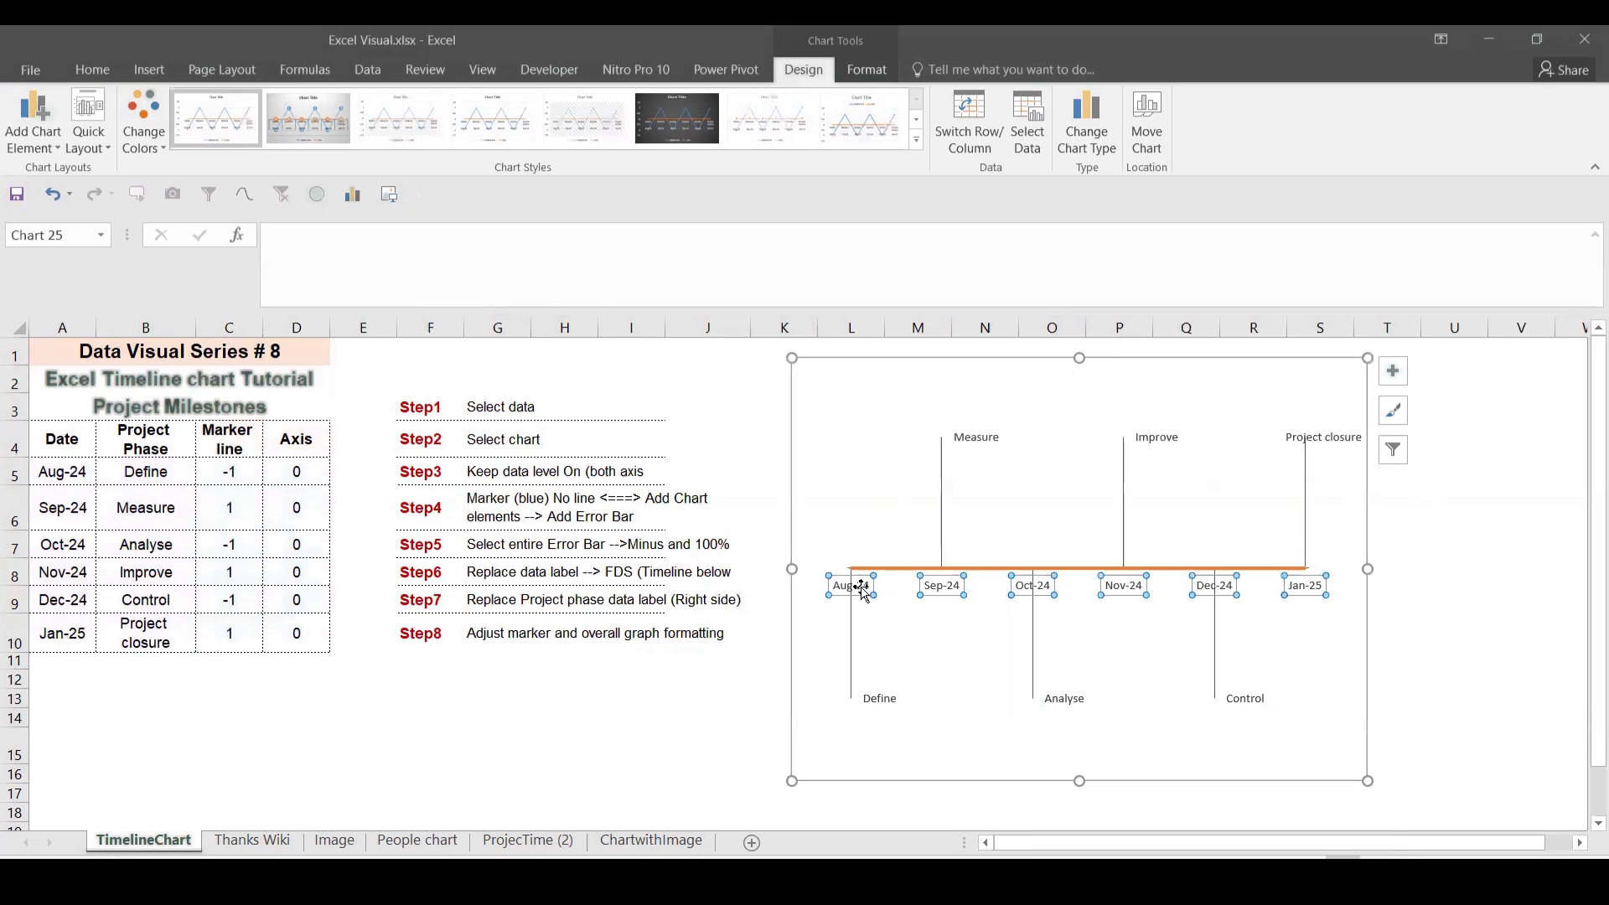
left_click_drag(862, 586, 865, 531)
left_click(1032, 584)
left_click_drag(1033, 584, 1047, 531)
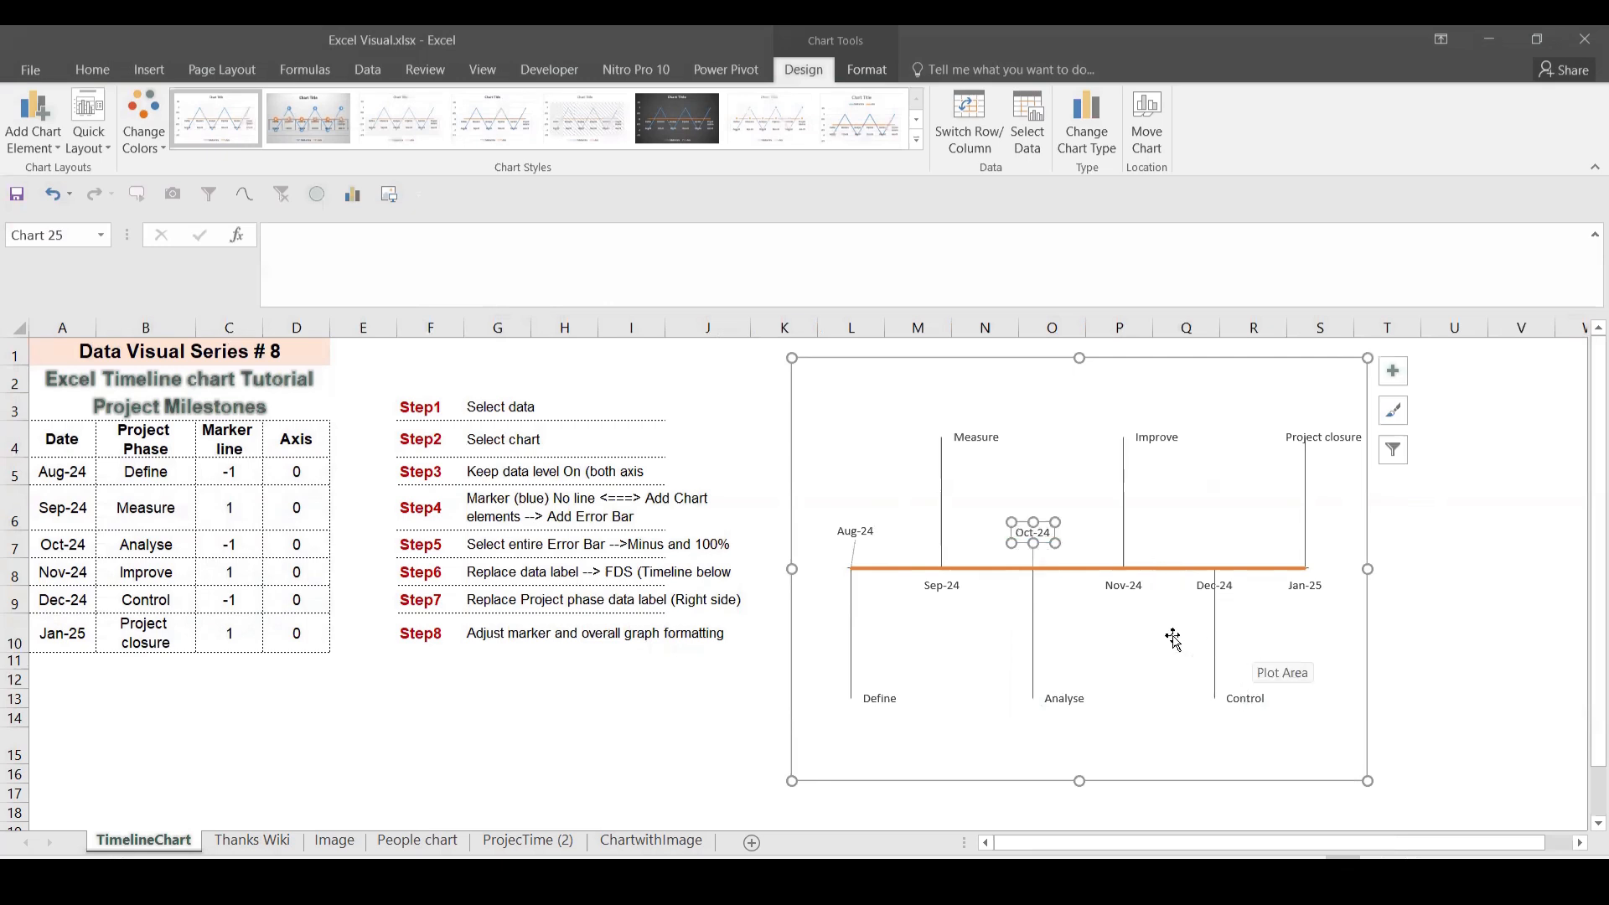
left_click(1217, 586)
left_click_drag(1216, 585, 1235, 529)
left_click(1296, 753)
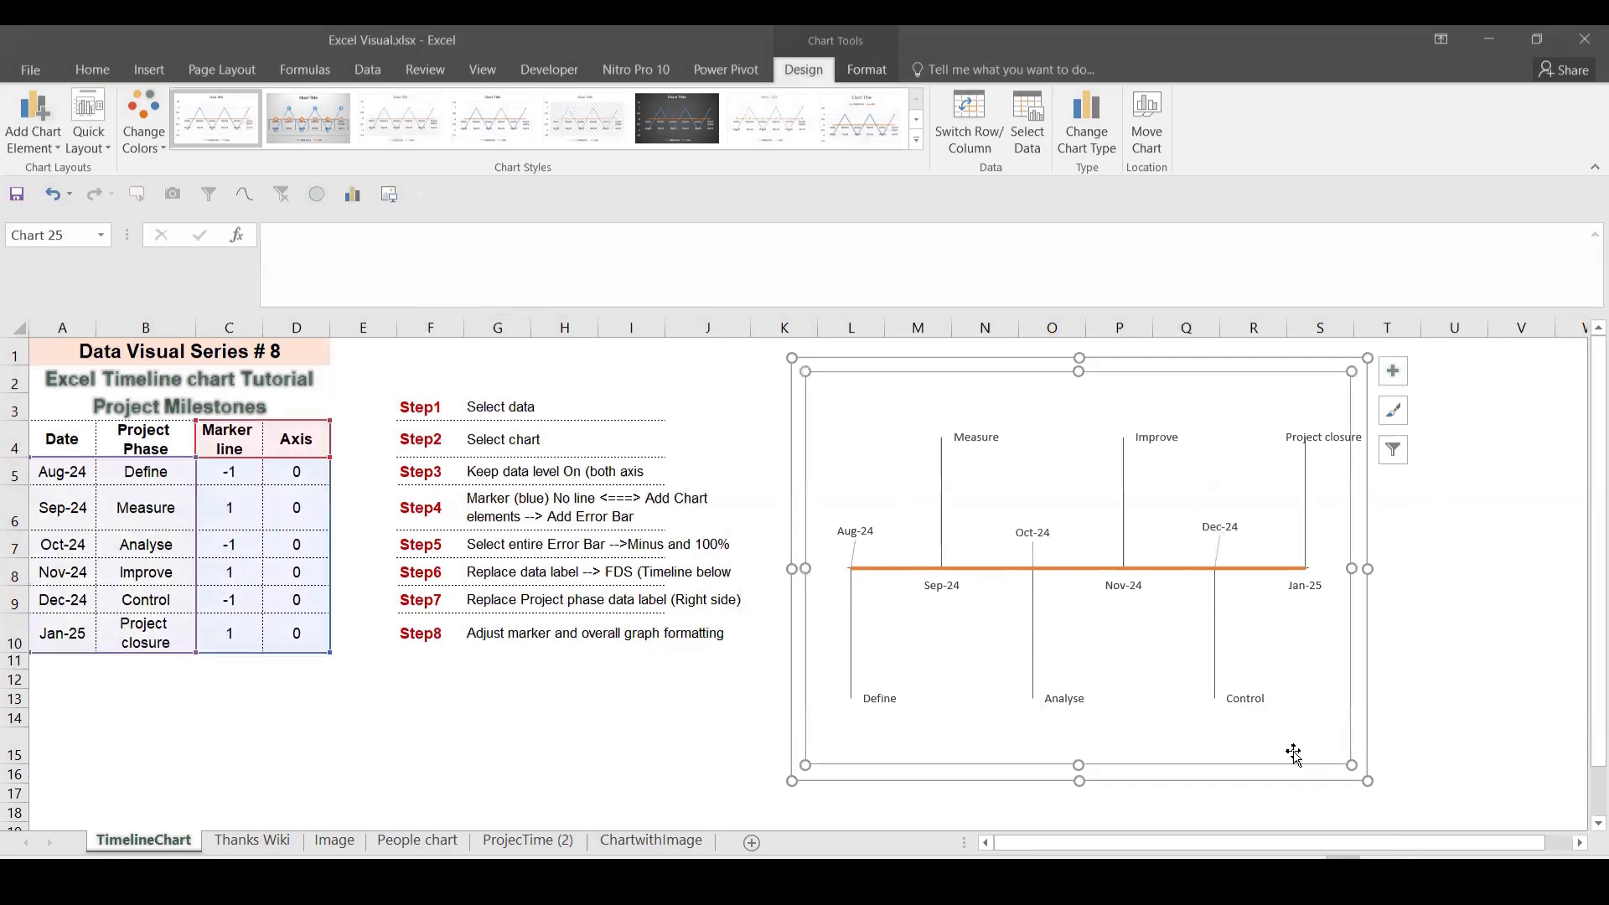
left_click(1472, 751)
left_click(1357, 772)
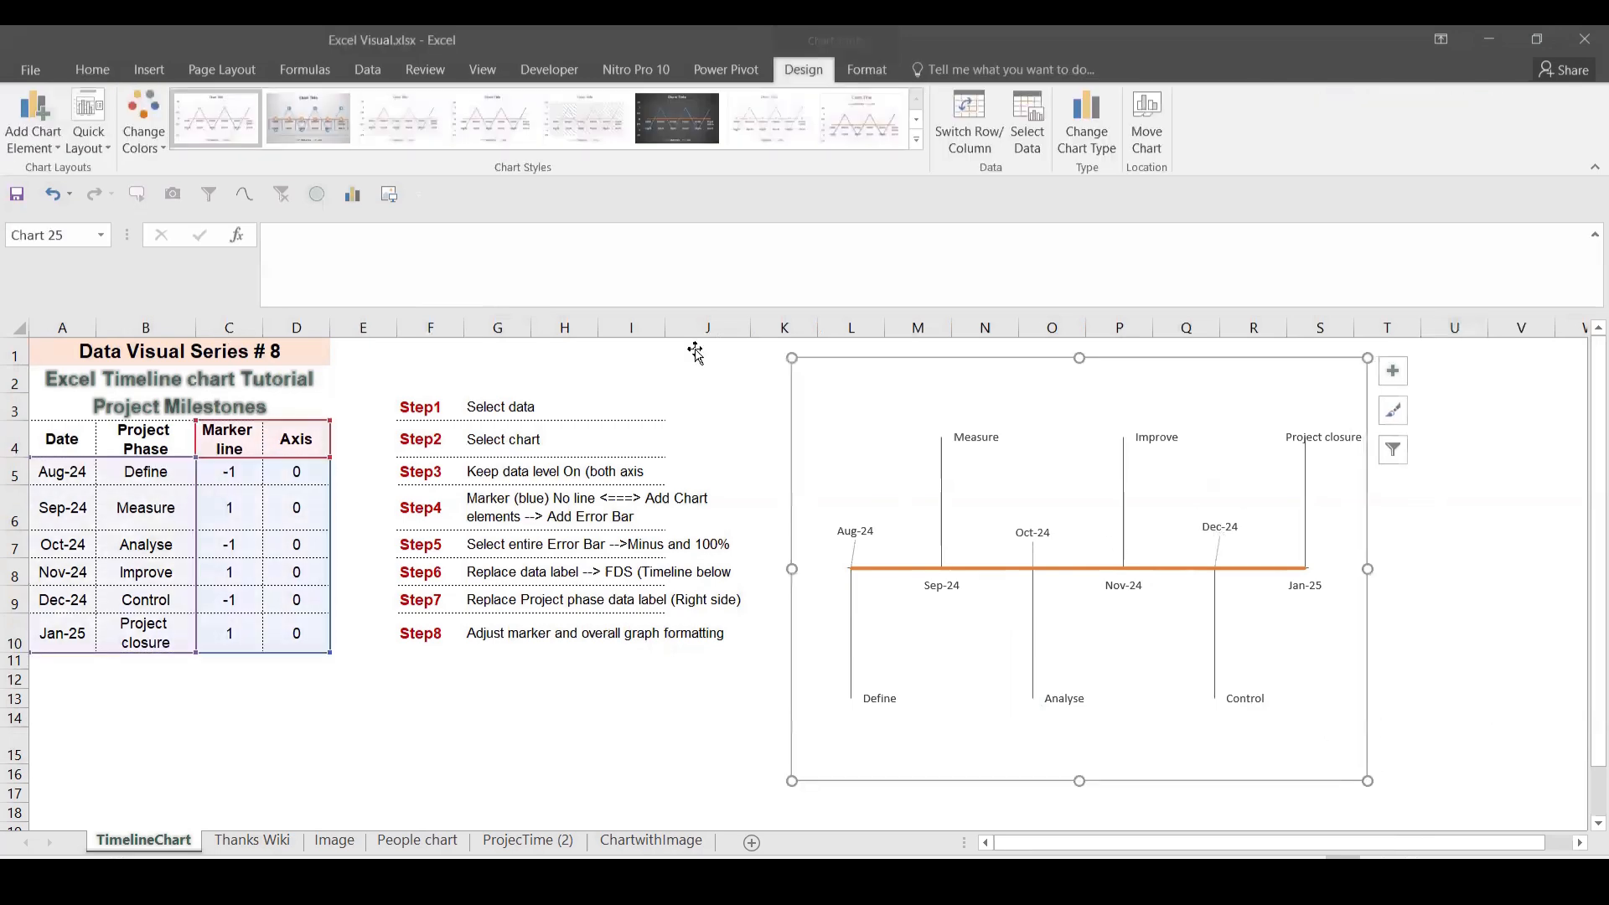
Step: Set the chart text font to Arial and increase its size to 10.5 pt
left_click(92, 67)
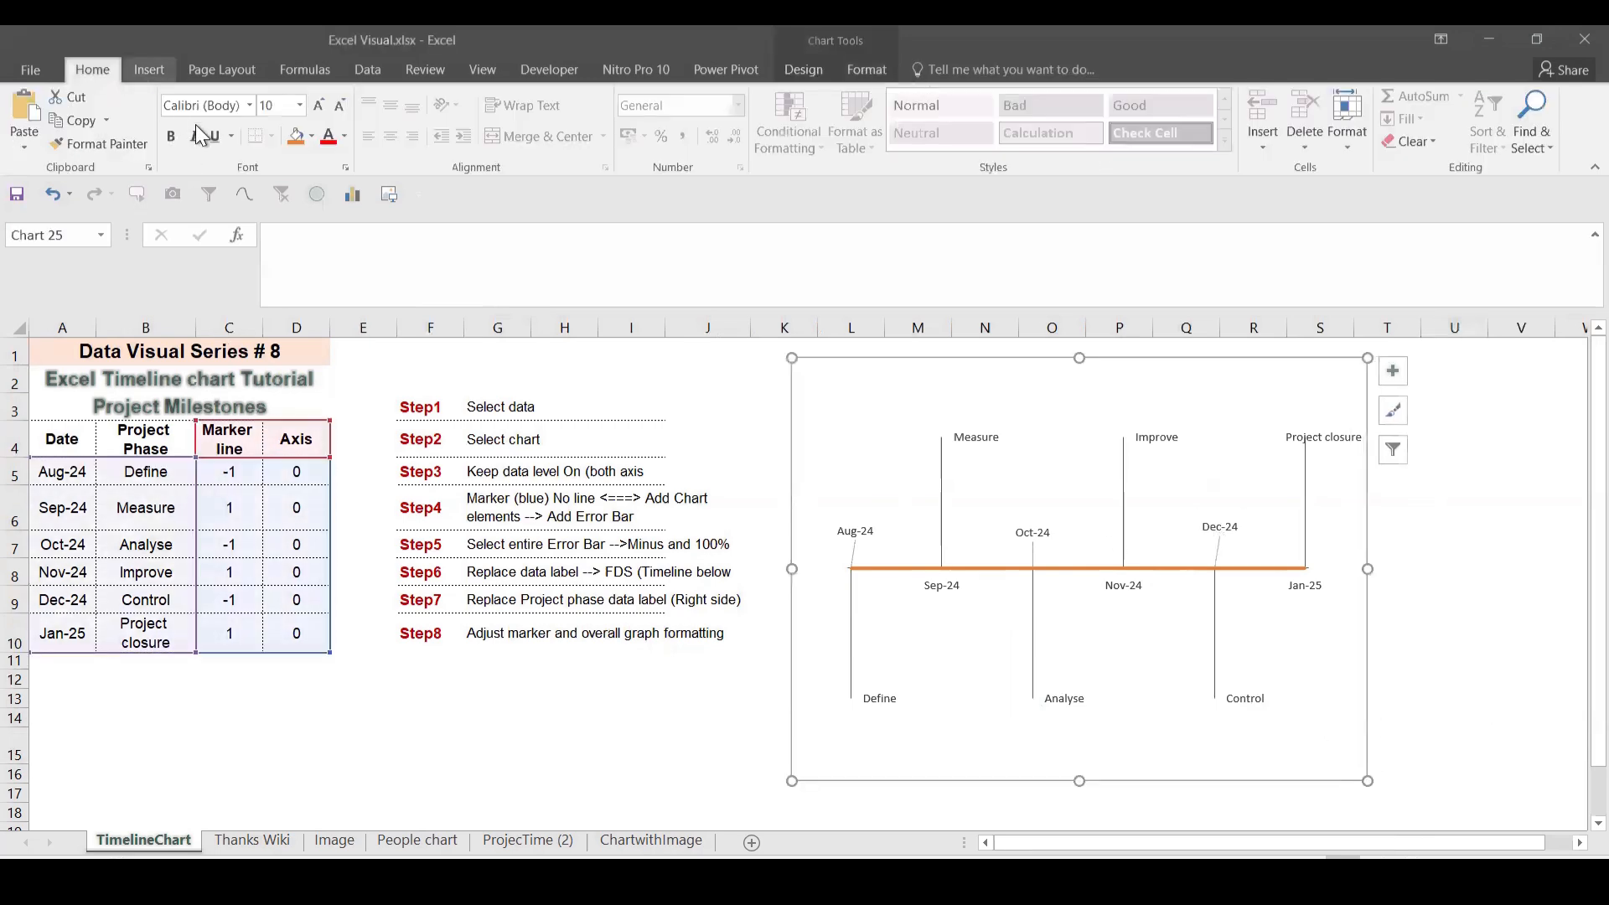
left_click(245, 103)
left_click(223, 221)
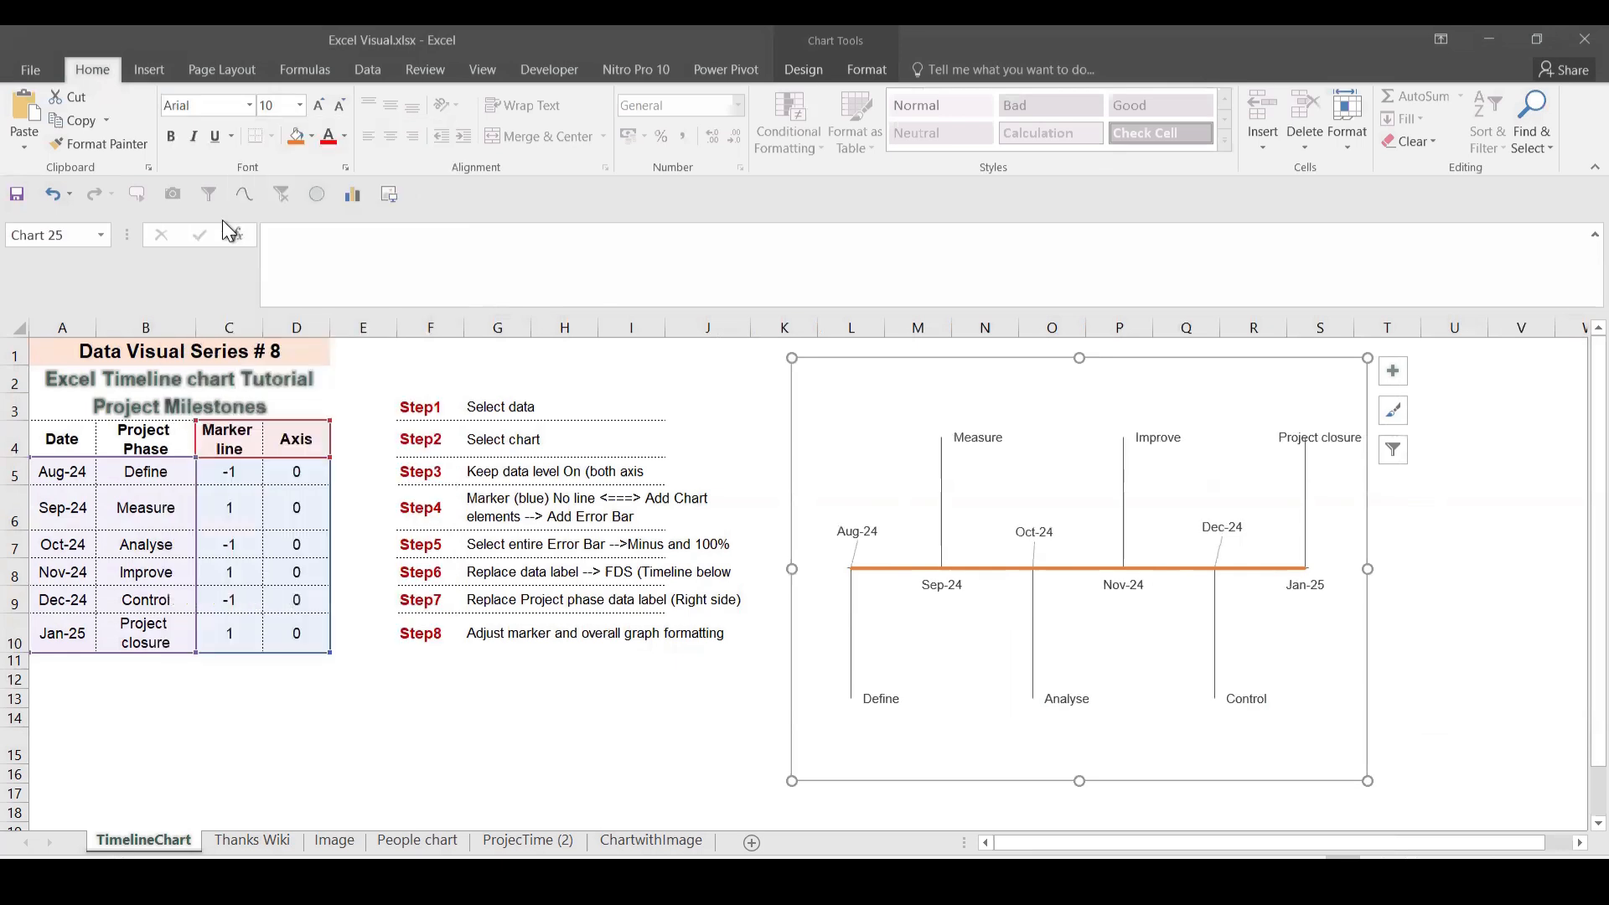
left_click(319, 107)
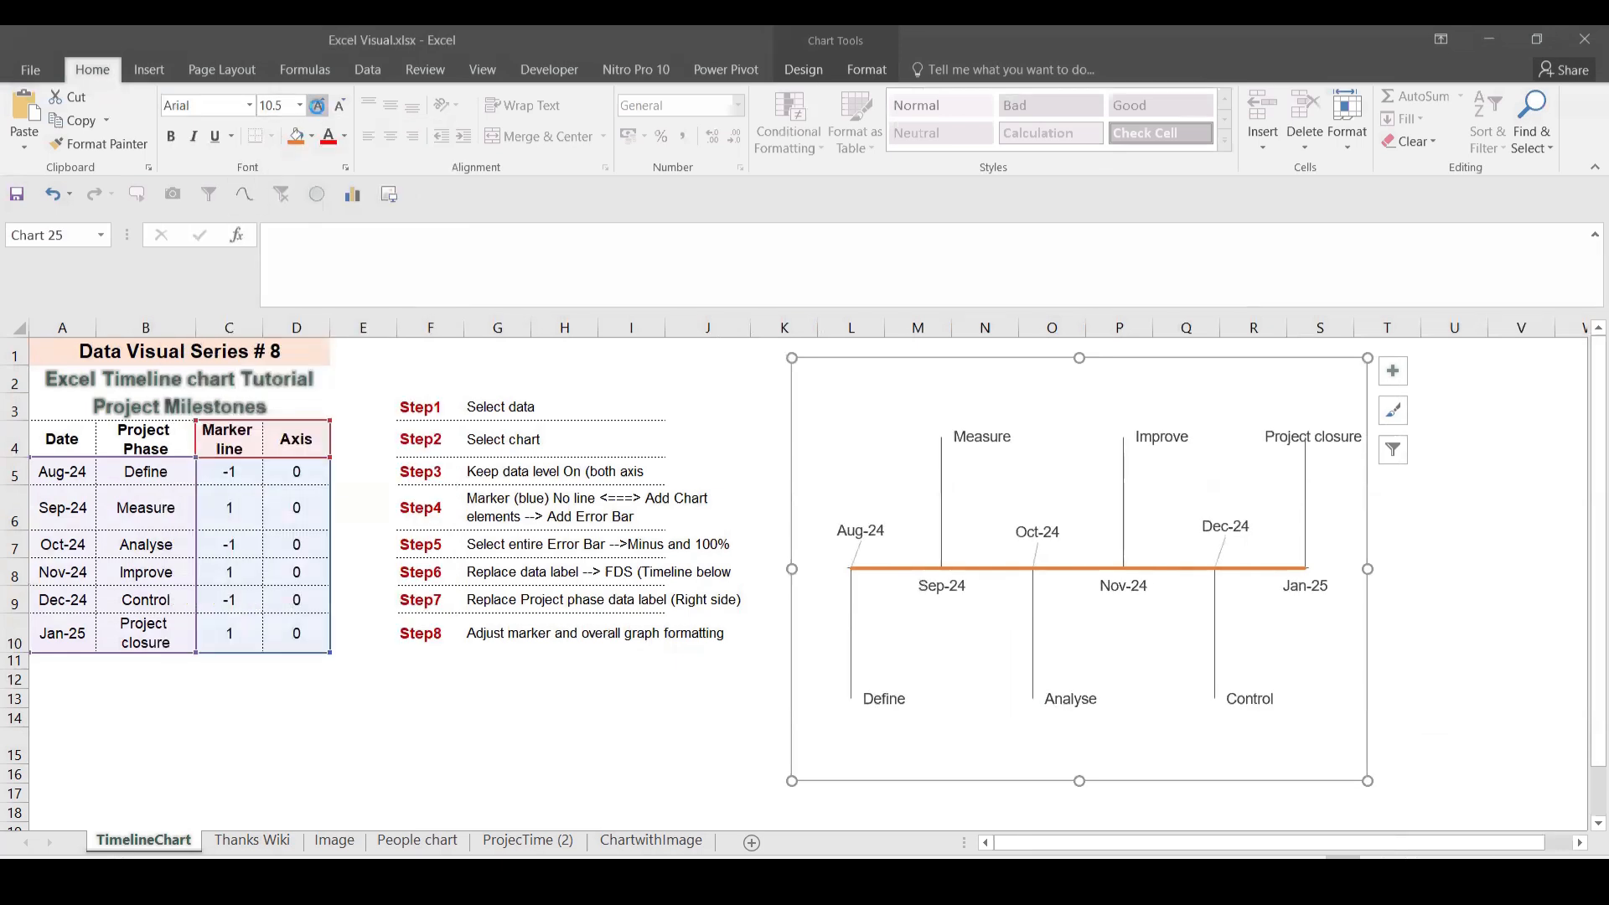
key("ctrl+n")
key("ctrl+w")
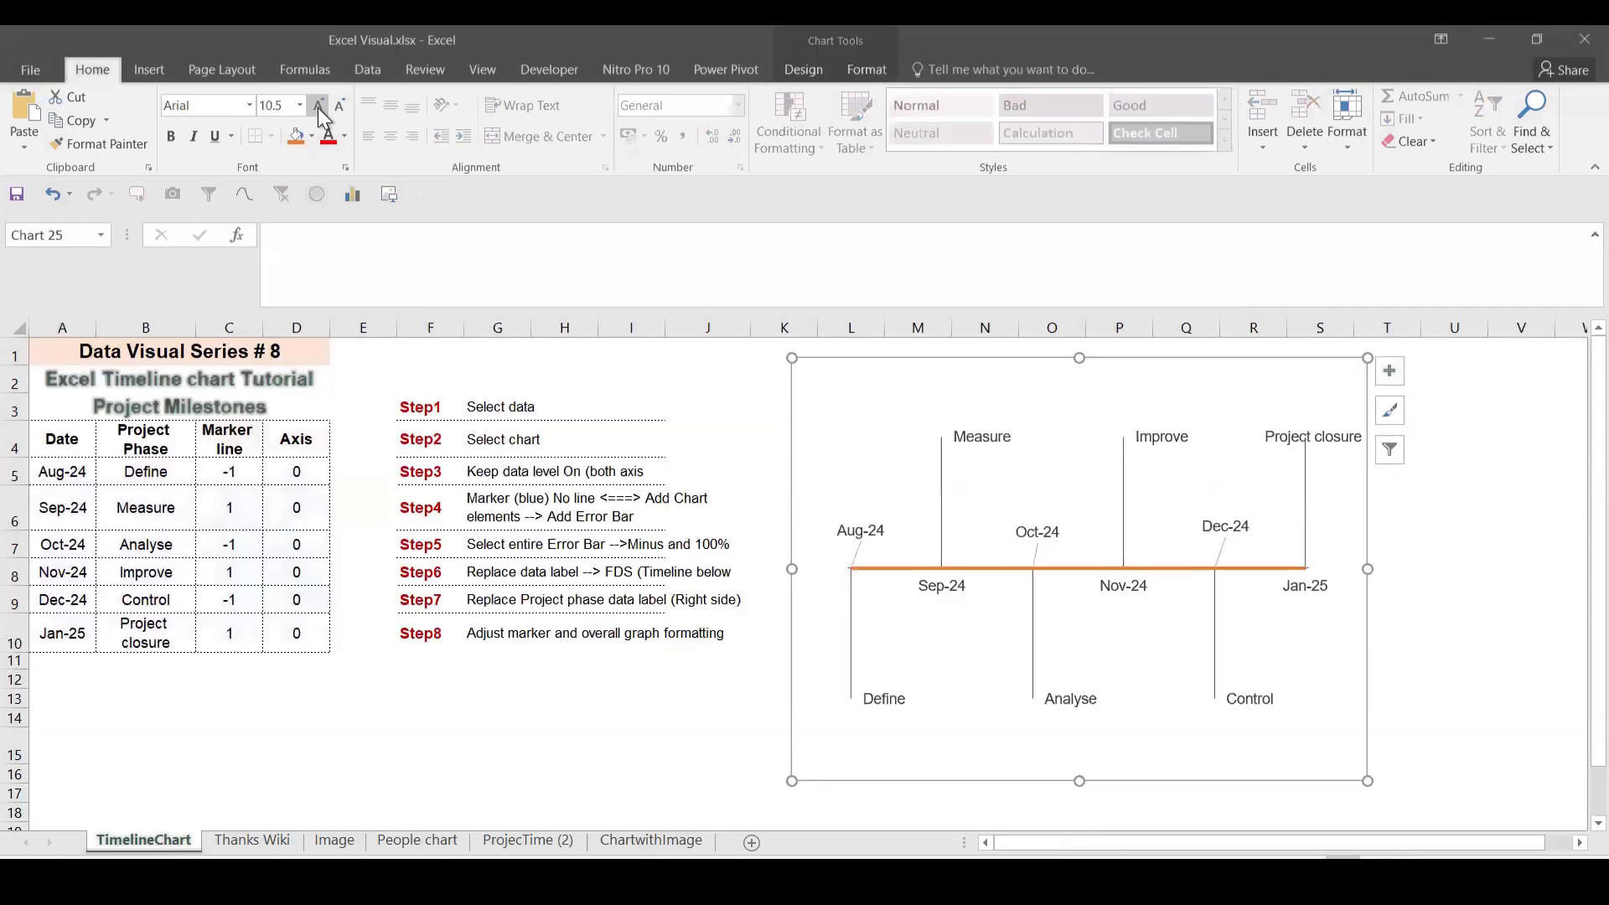
left_click(944, 447)
Step: Make the Measure data point's marker a size-10 circle
double_click(942, 436)
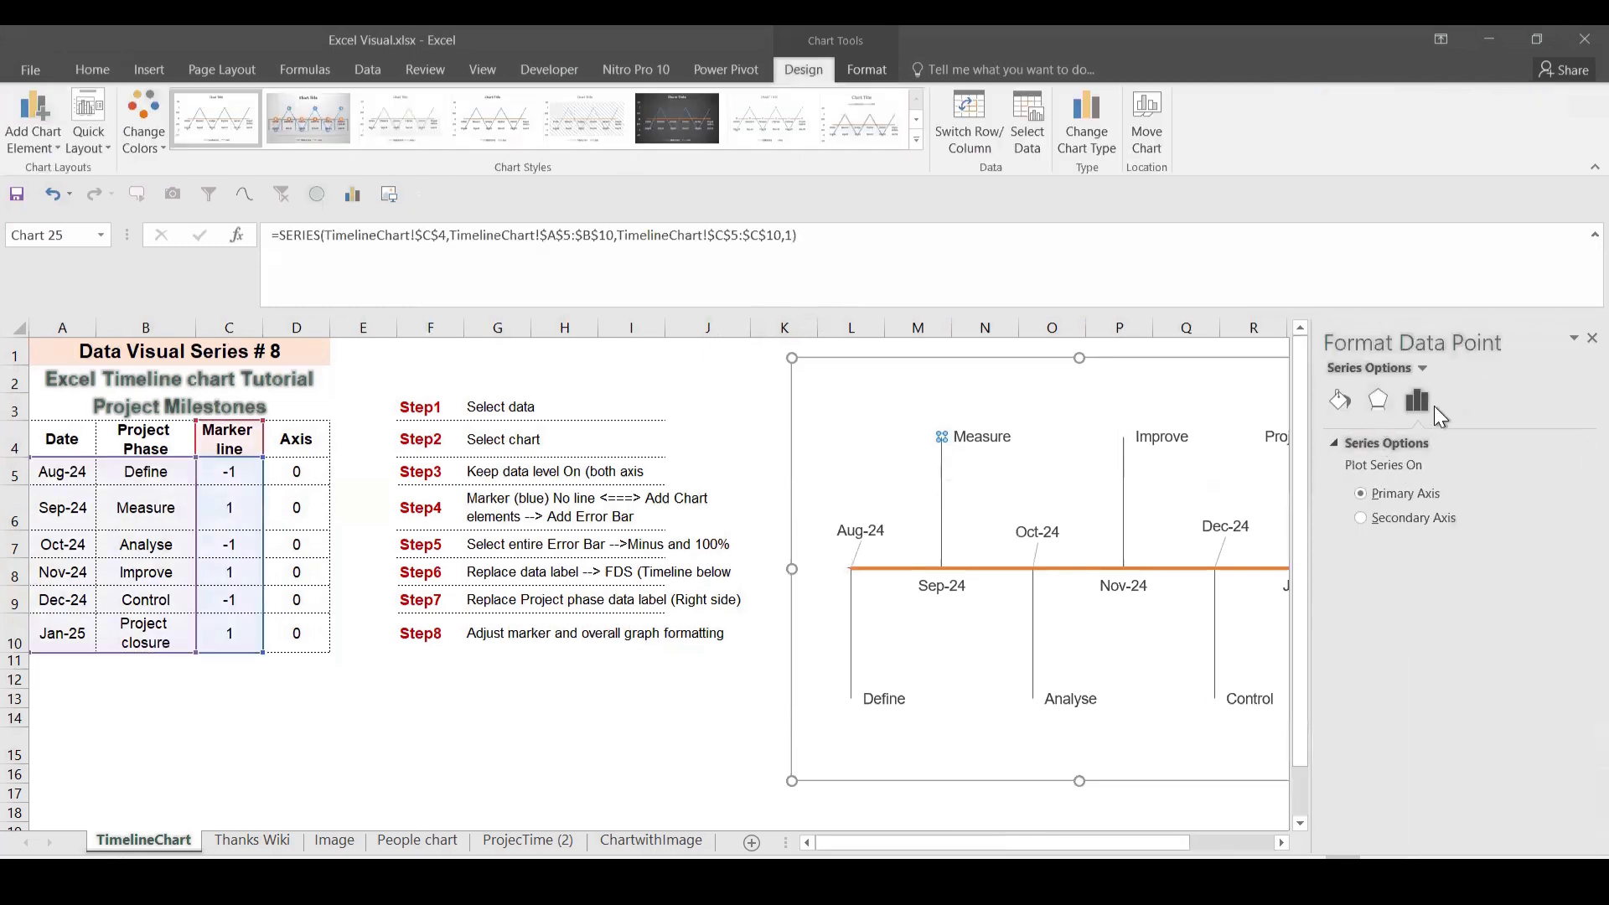
left_click(1366, 397)
left_click(1338, 396)
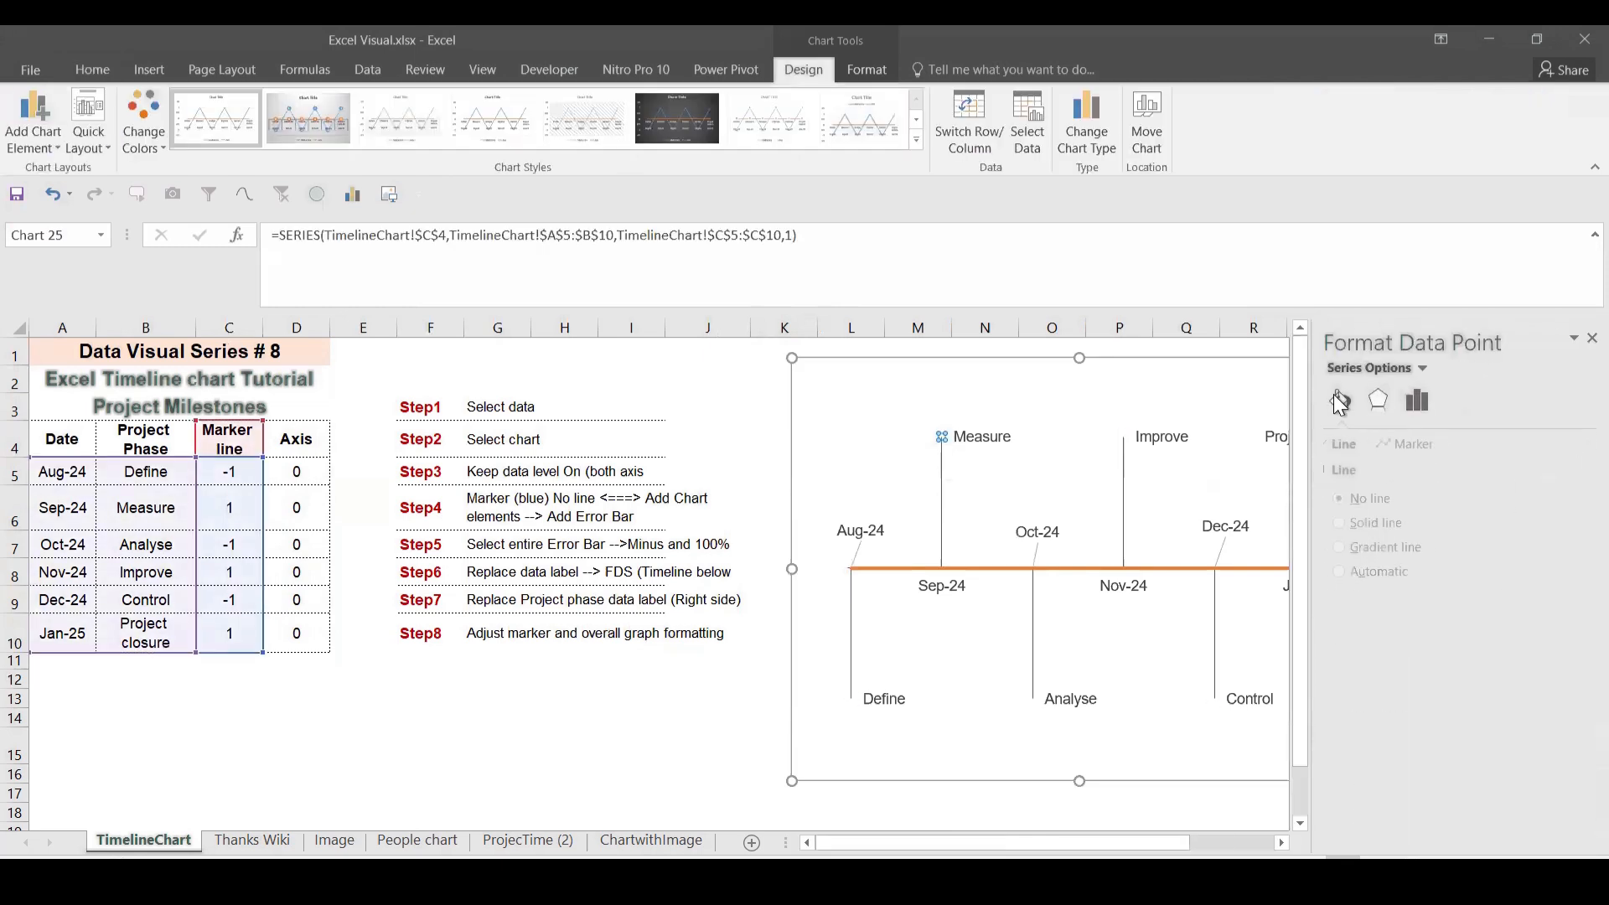
left_click(1422, 444)
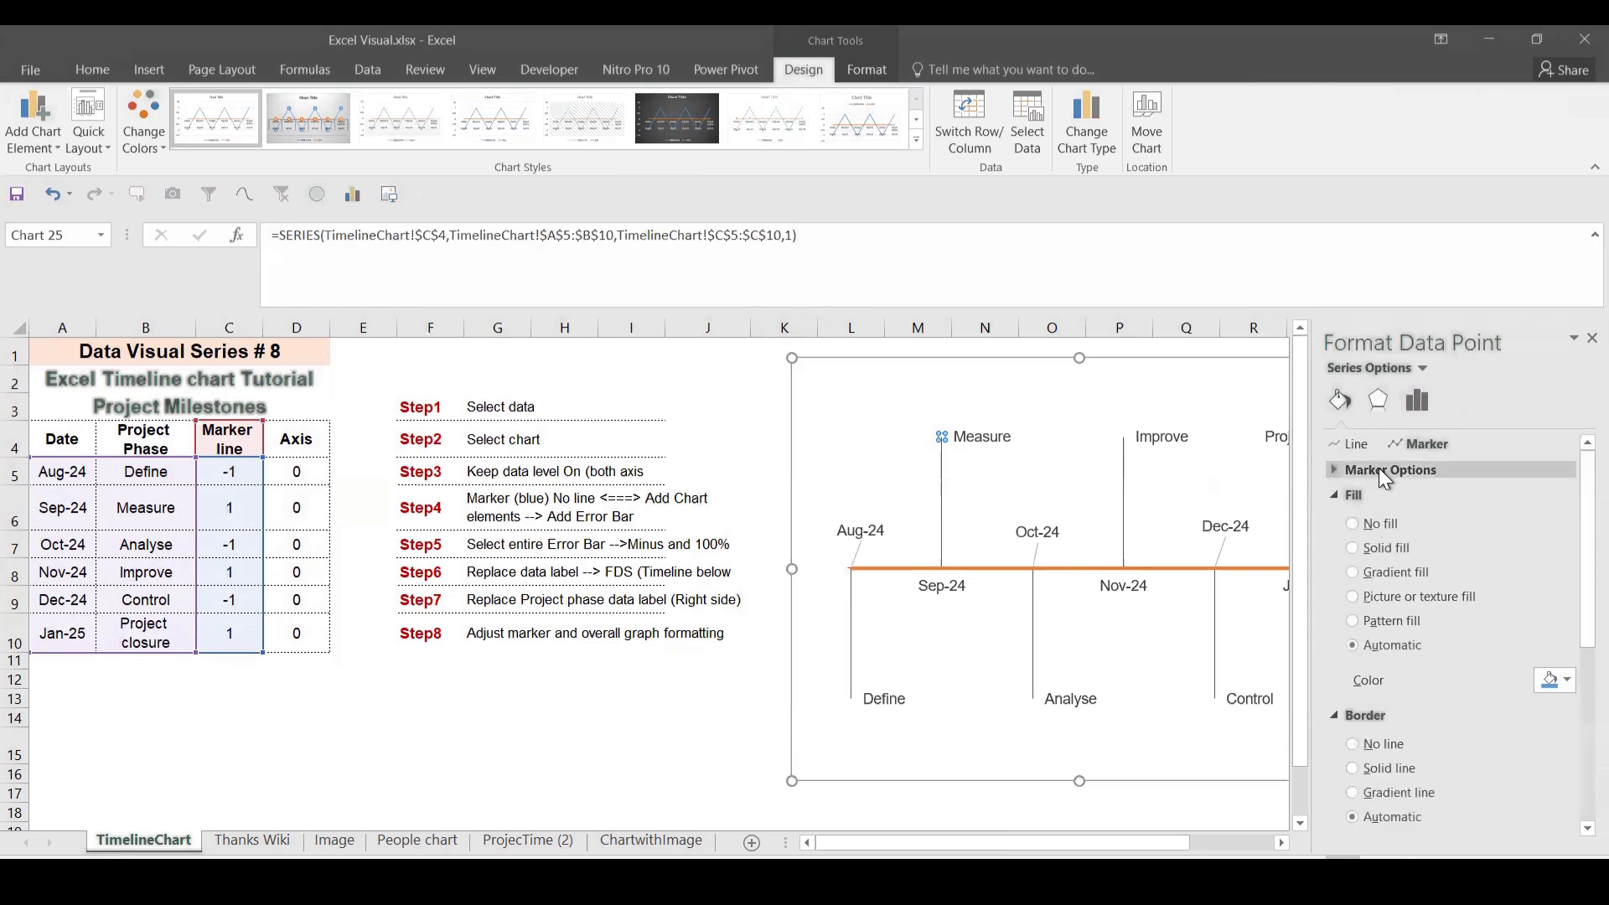
left_click(1341, 472)
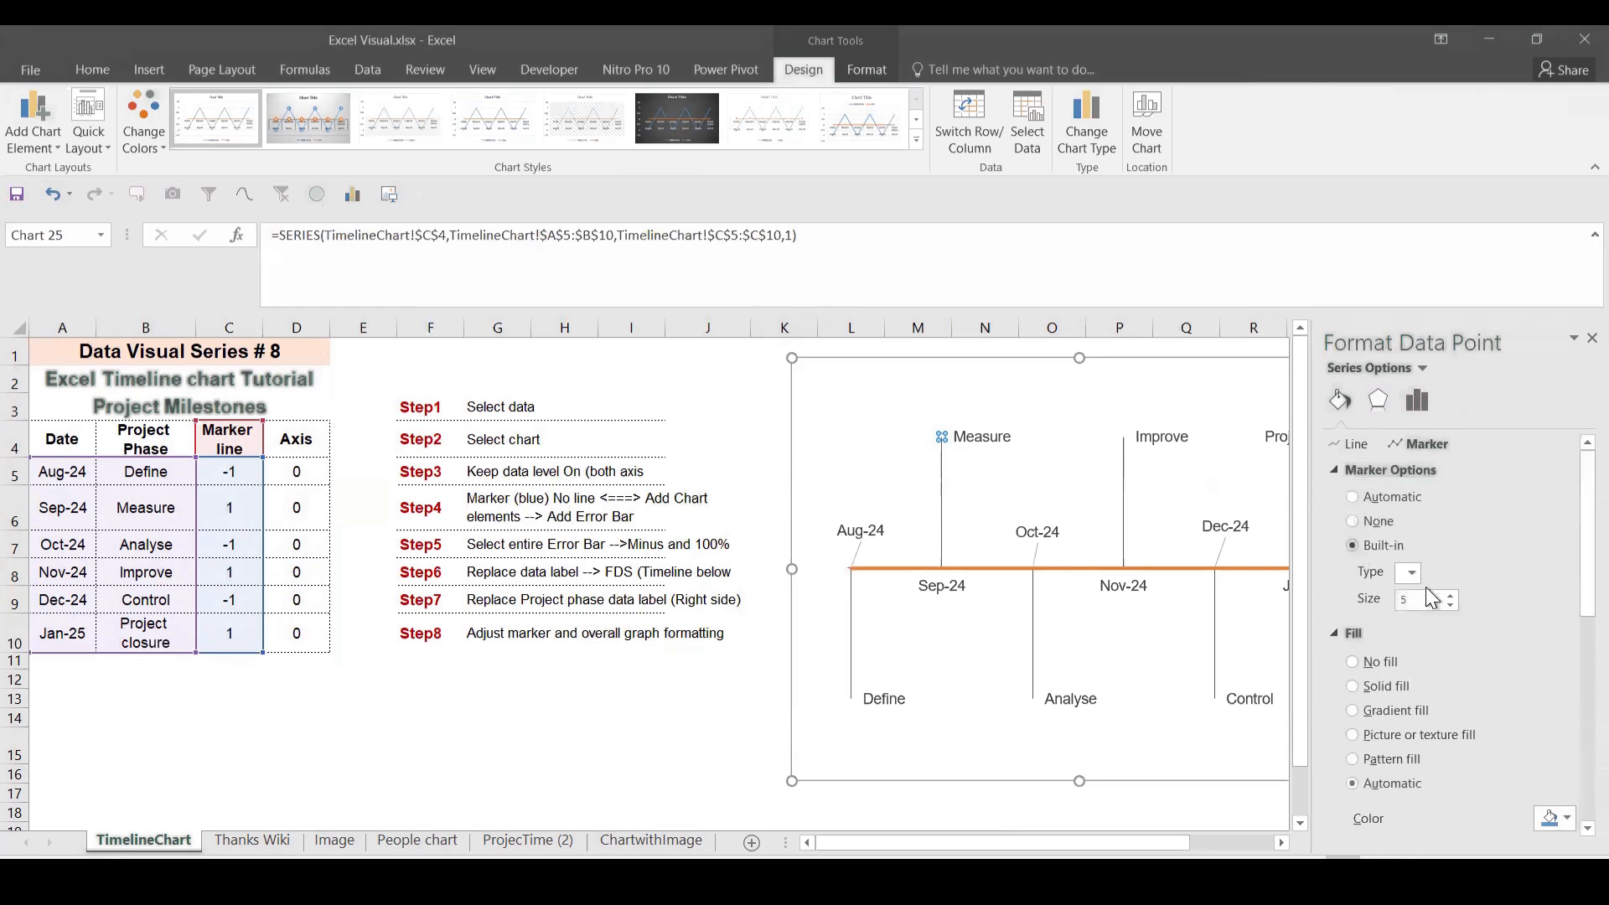
left_click(1412, 574)
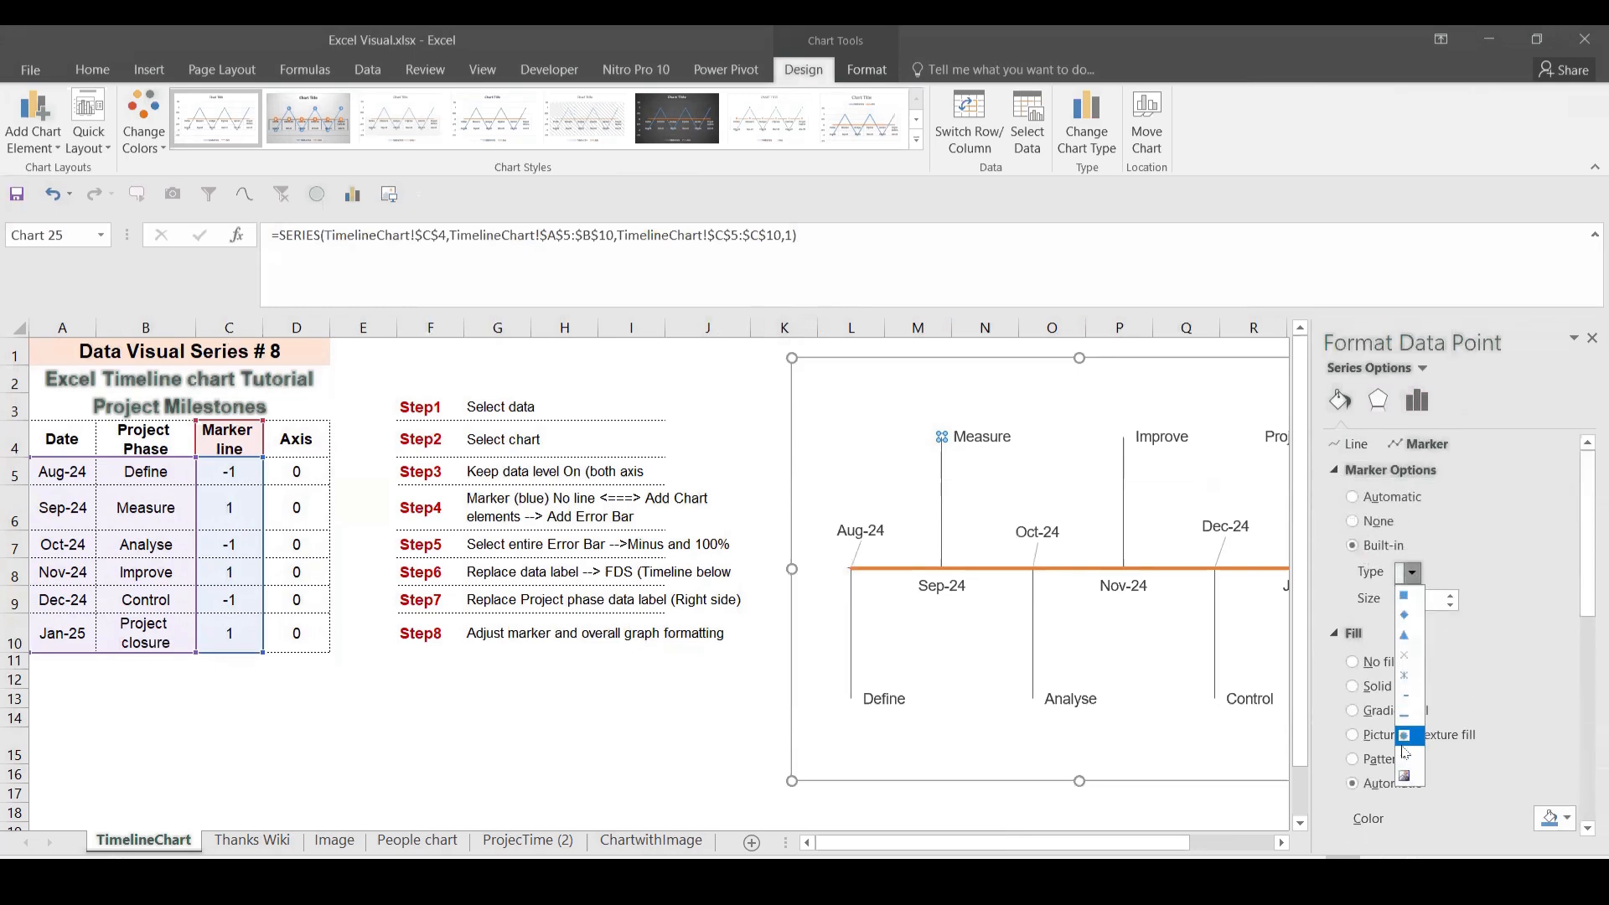
left_click(1407, 737)
left_click(1451, 595)
left_click(1451, 595)
left_click(1451, 595)
left_click(1450, 595)
left_click(1450, 595)
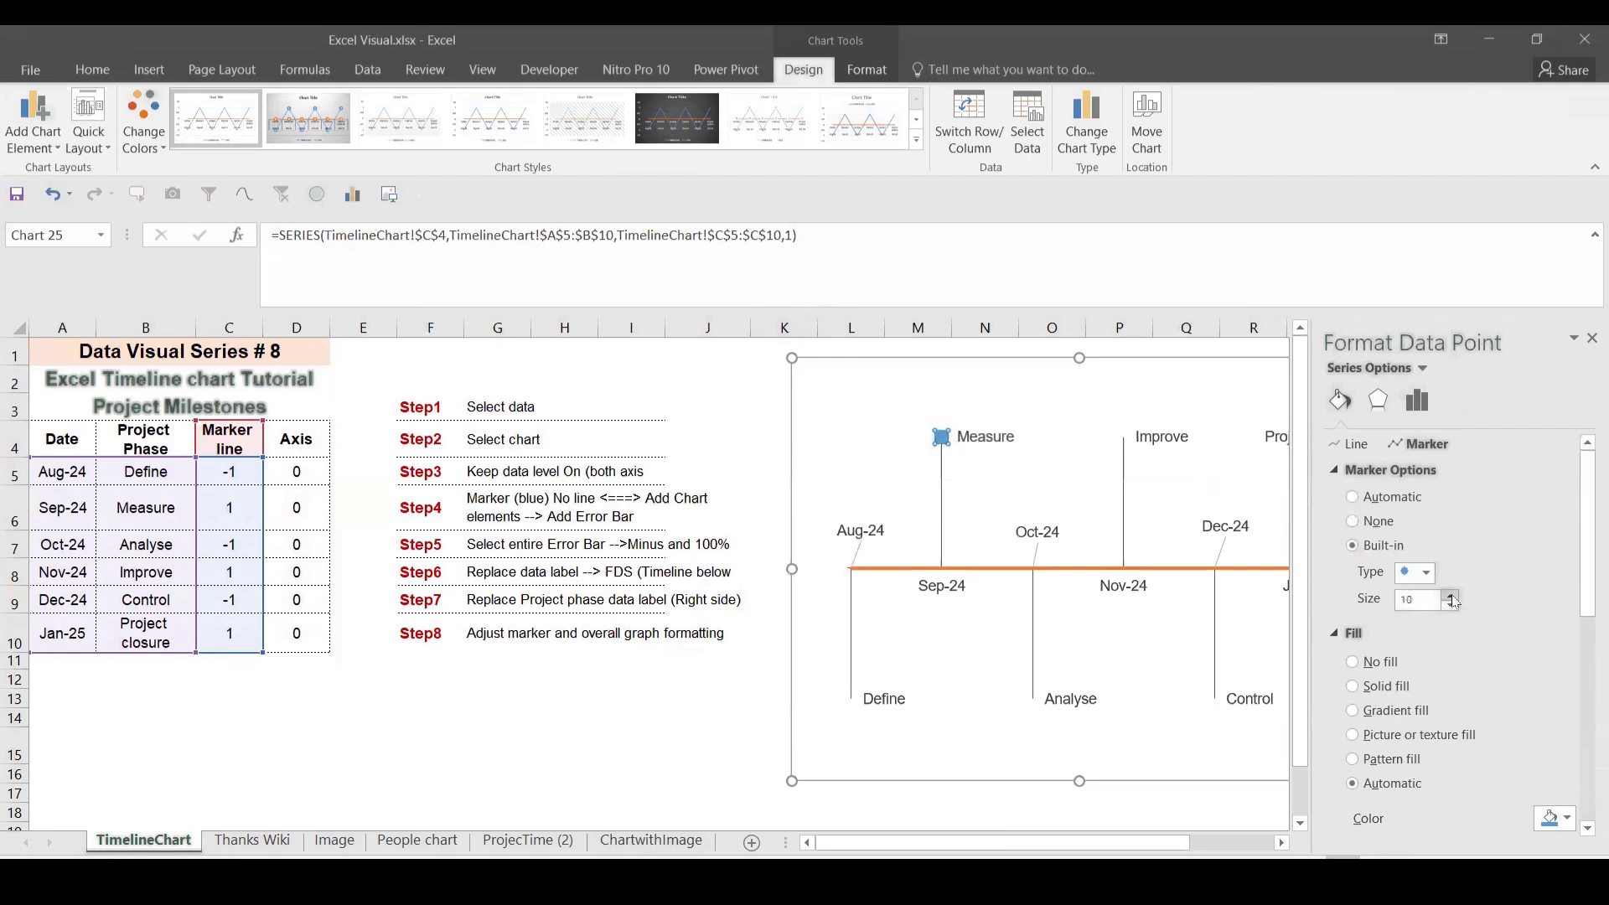
Step: Fill the Measure marker solid dark grey and close the formatting pane
left_click(1339, 630)
left_click(1334, 633)
scroll(1477, 657, "down", 1)
left_click(1556, 776)
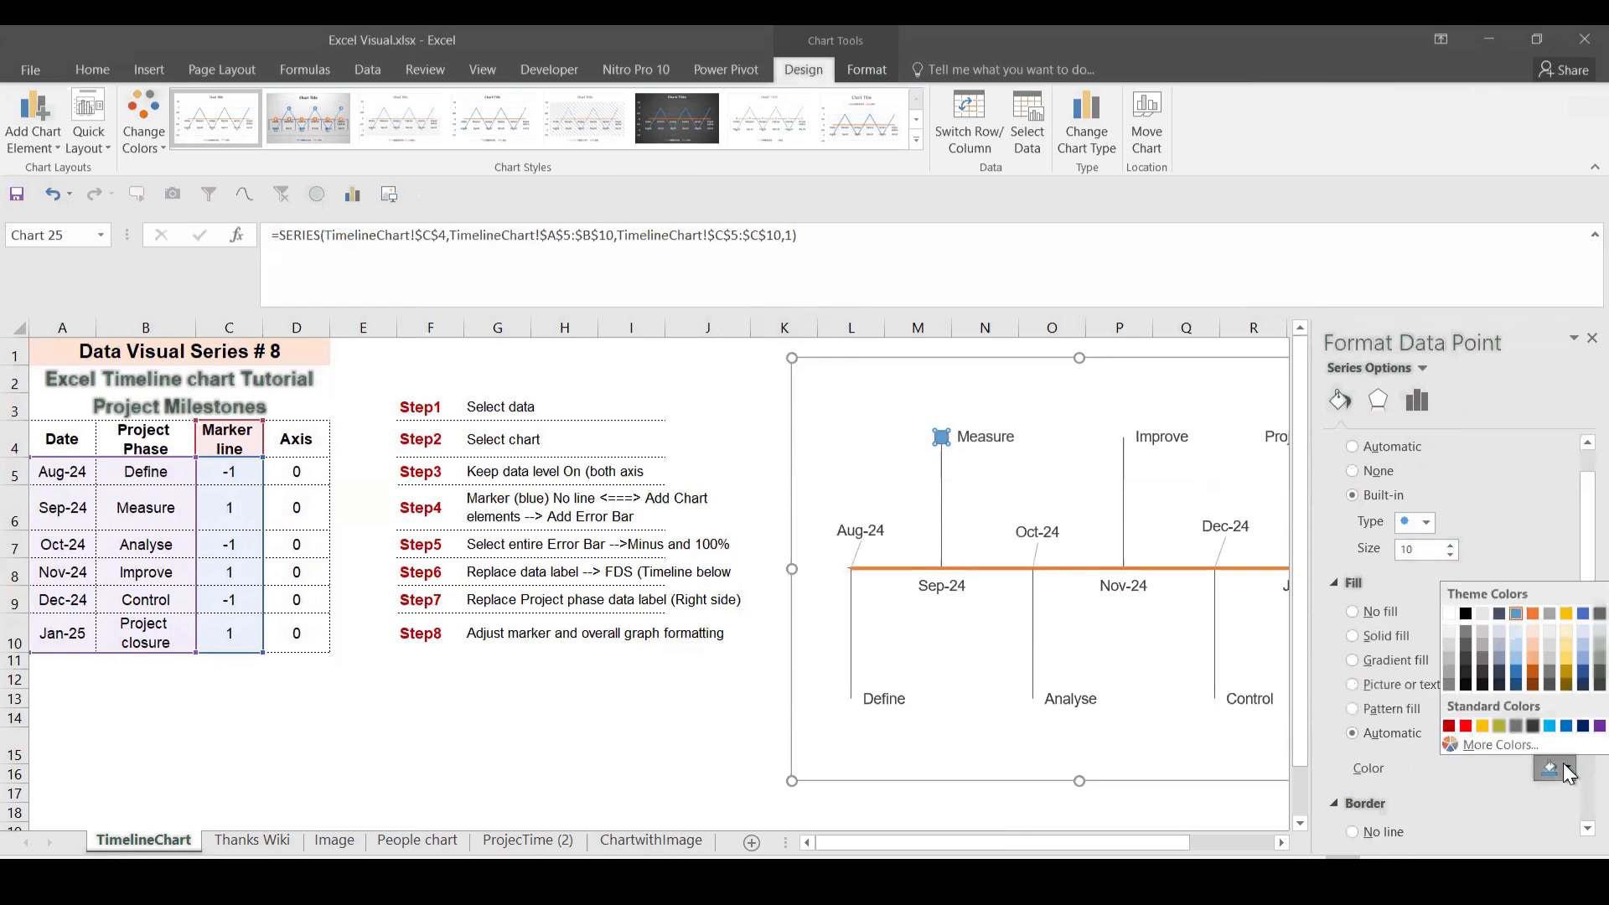
left_click(1514, 725)
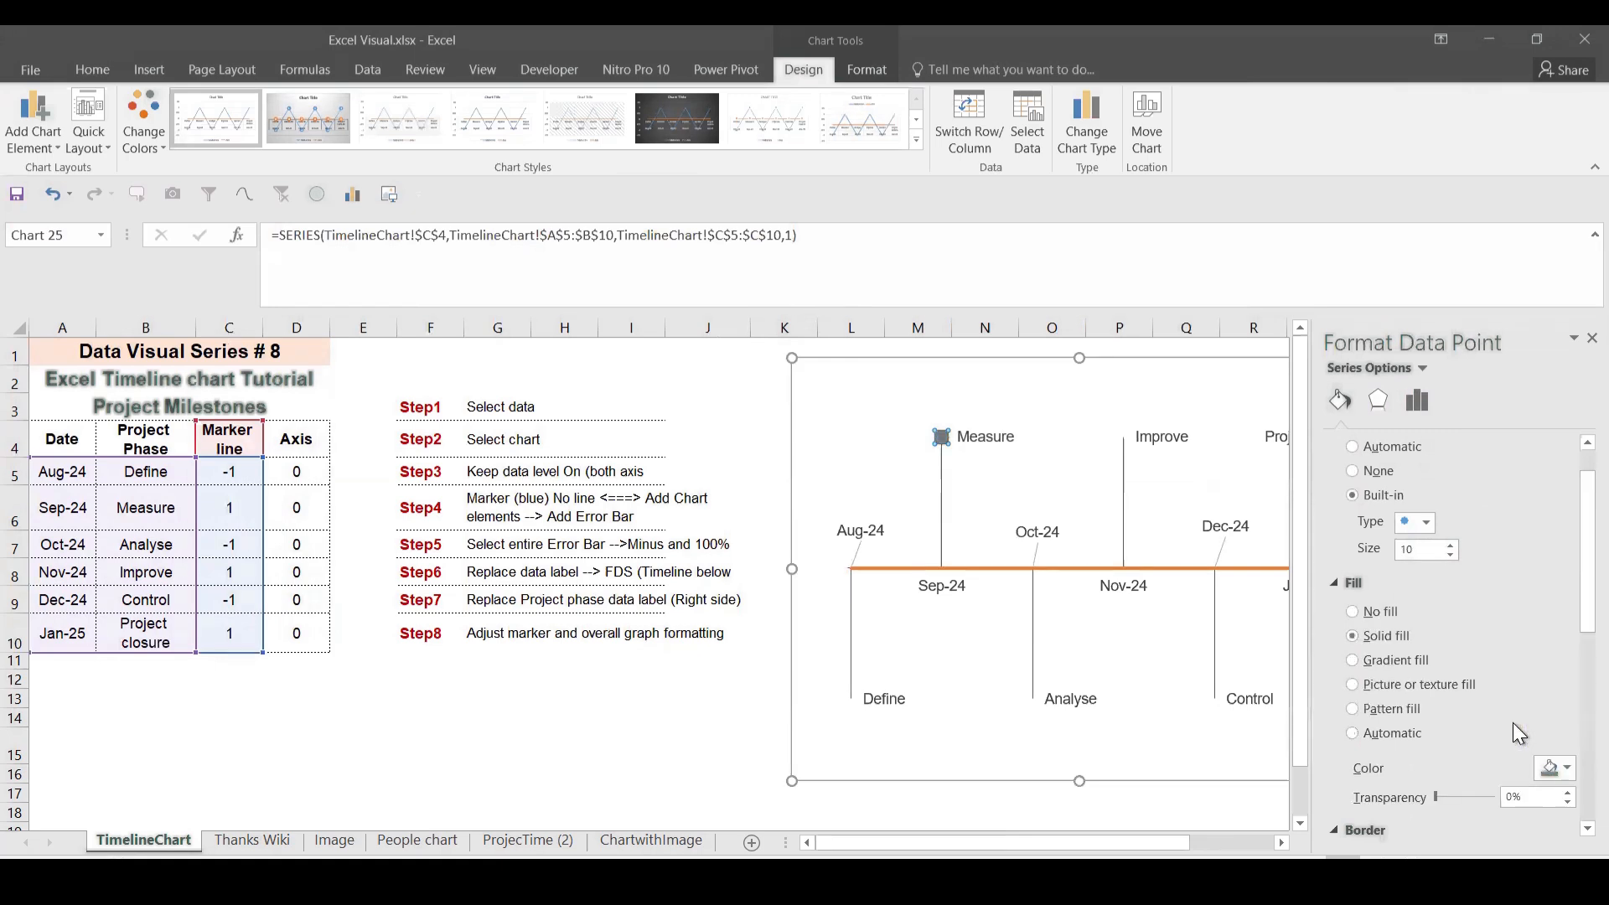
left_click(1039, 635)
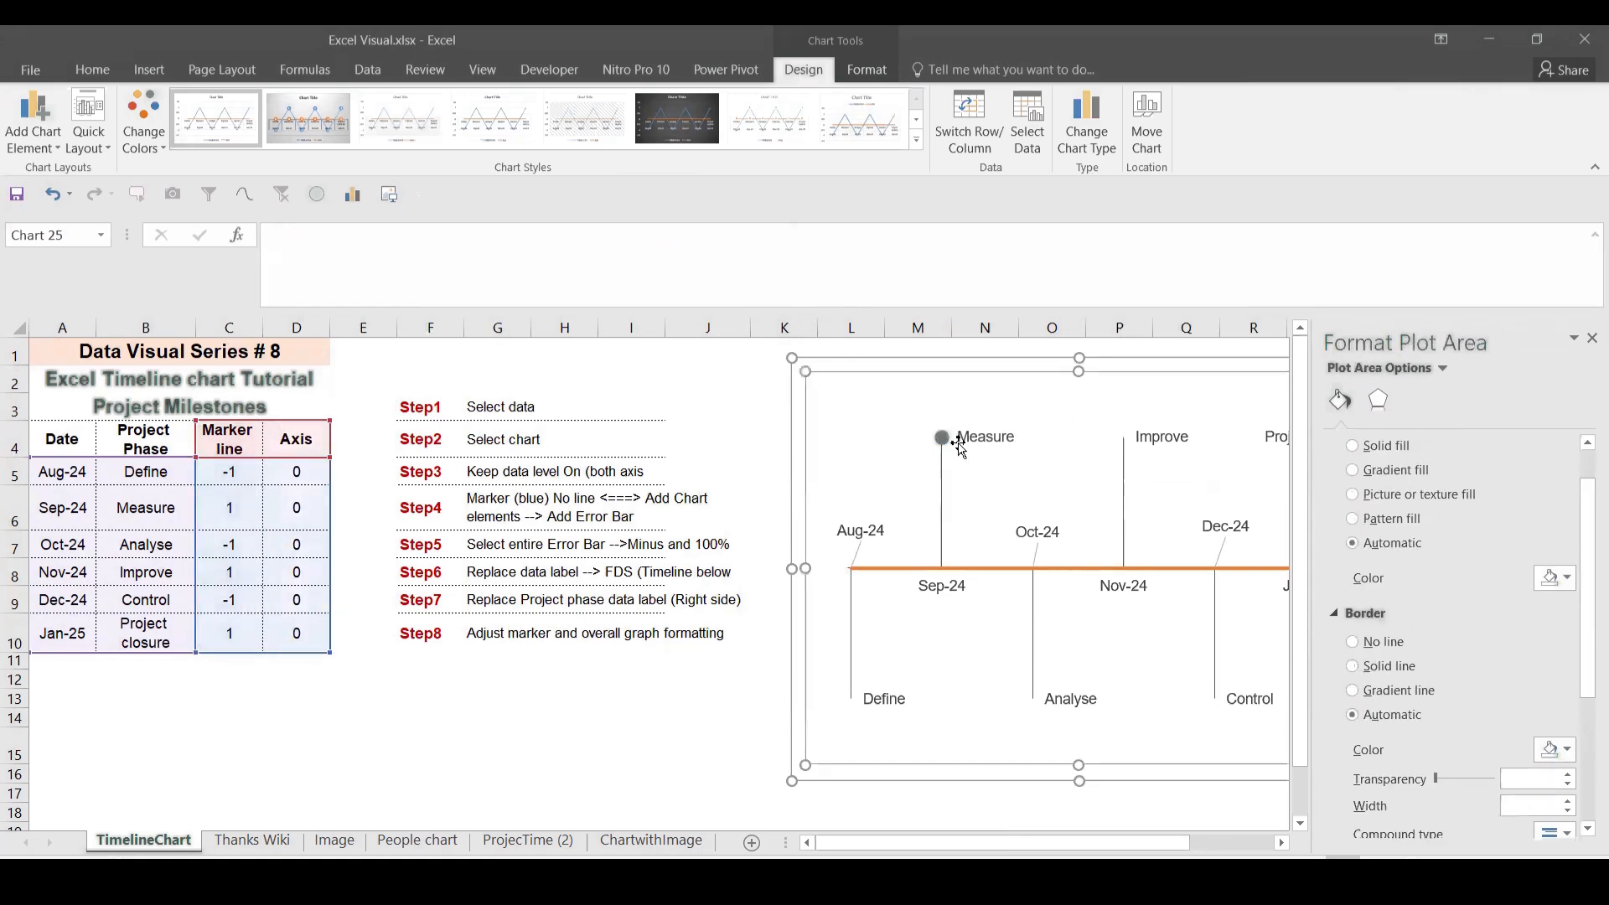
left_click(1590, 341)
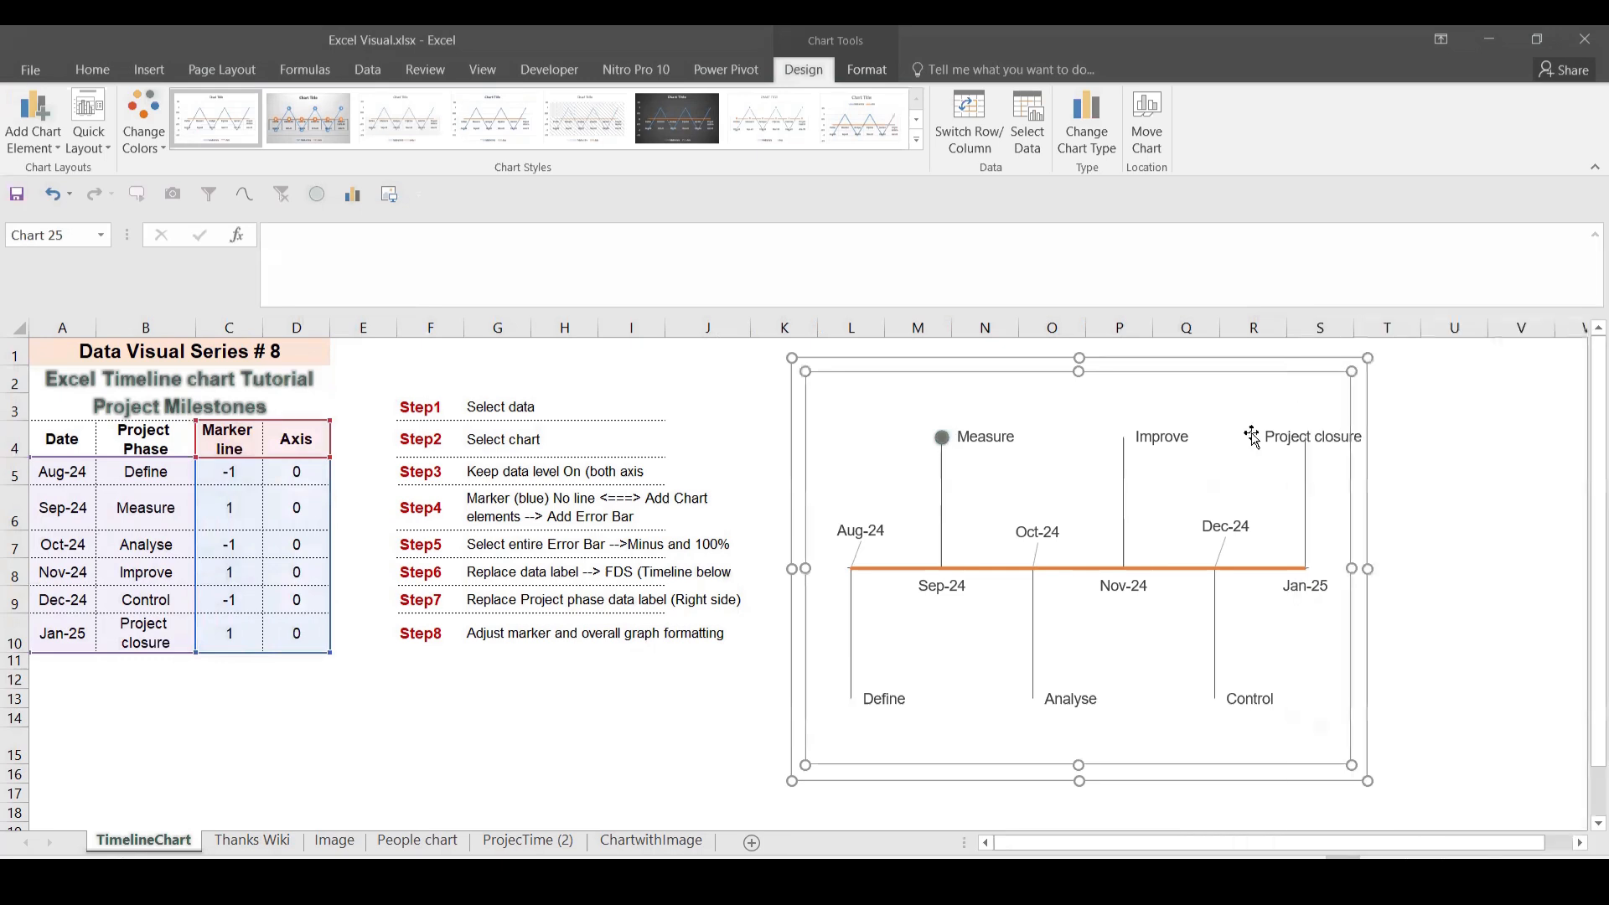
Step: Change all Marker line series markers to built-in circles
left_click(1122, 437)
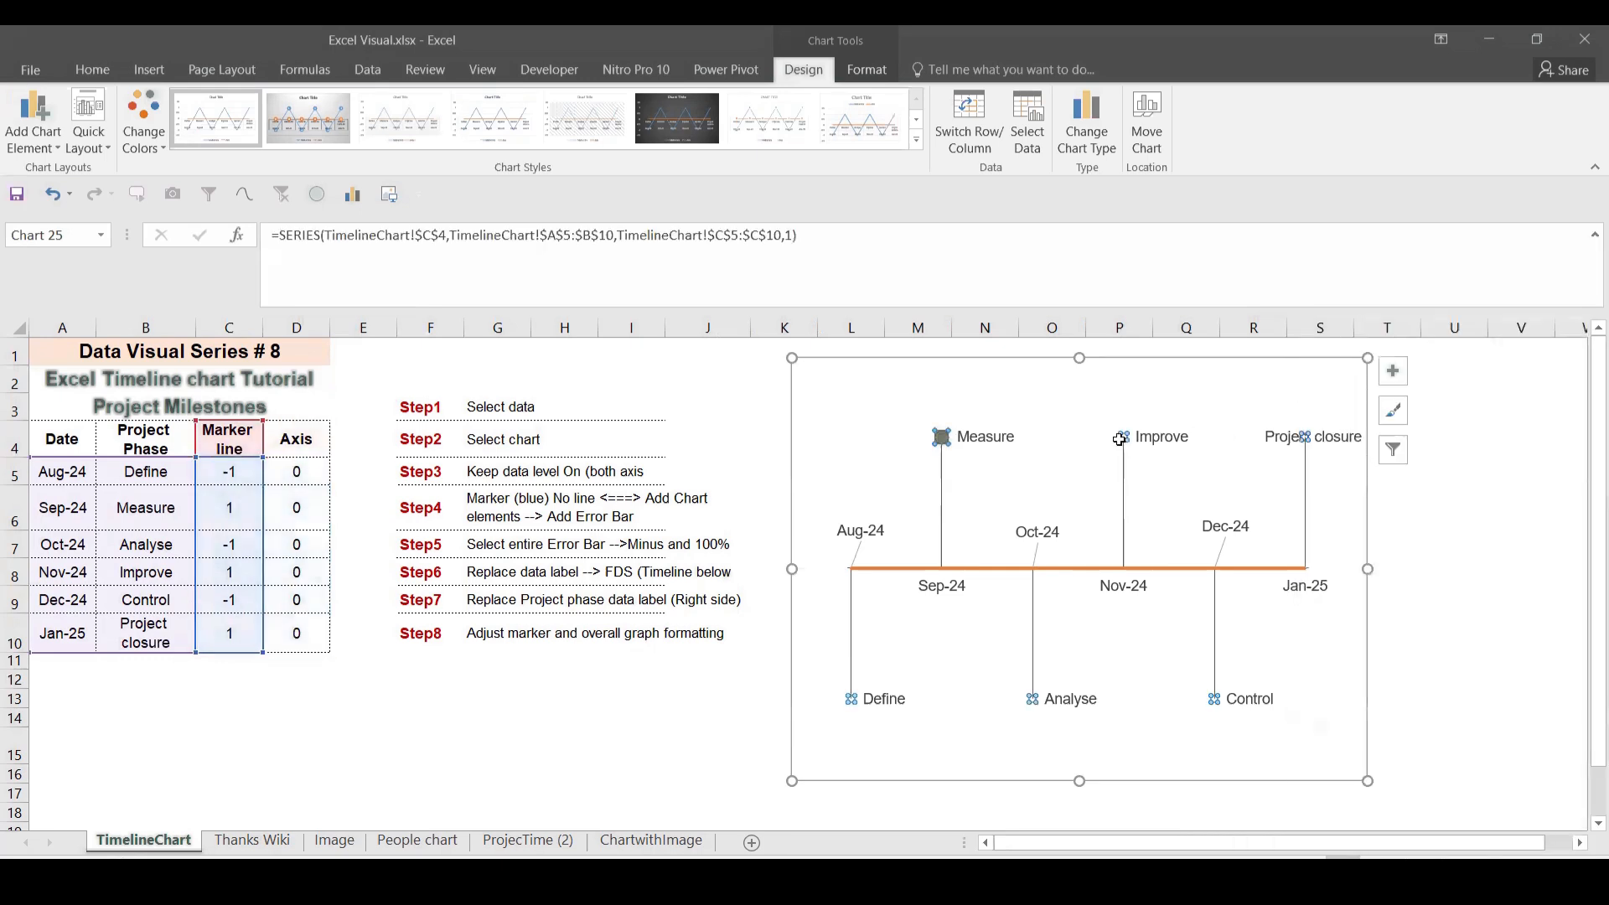
right_click(1119, 439)
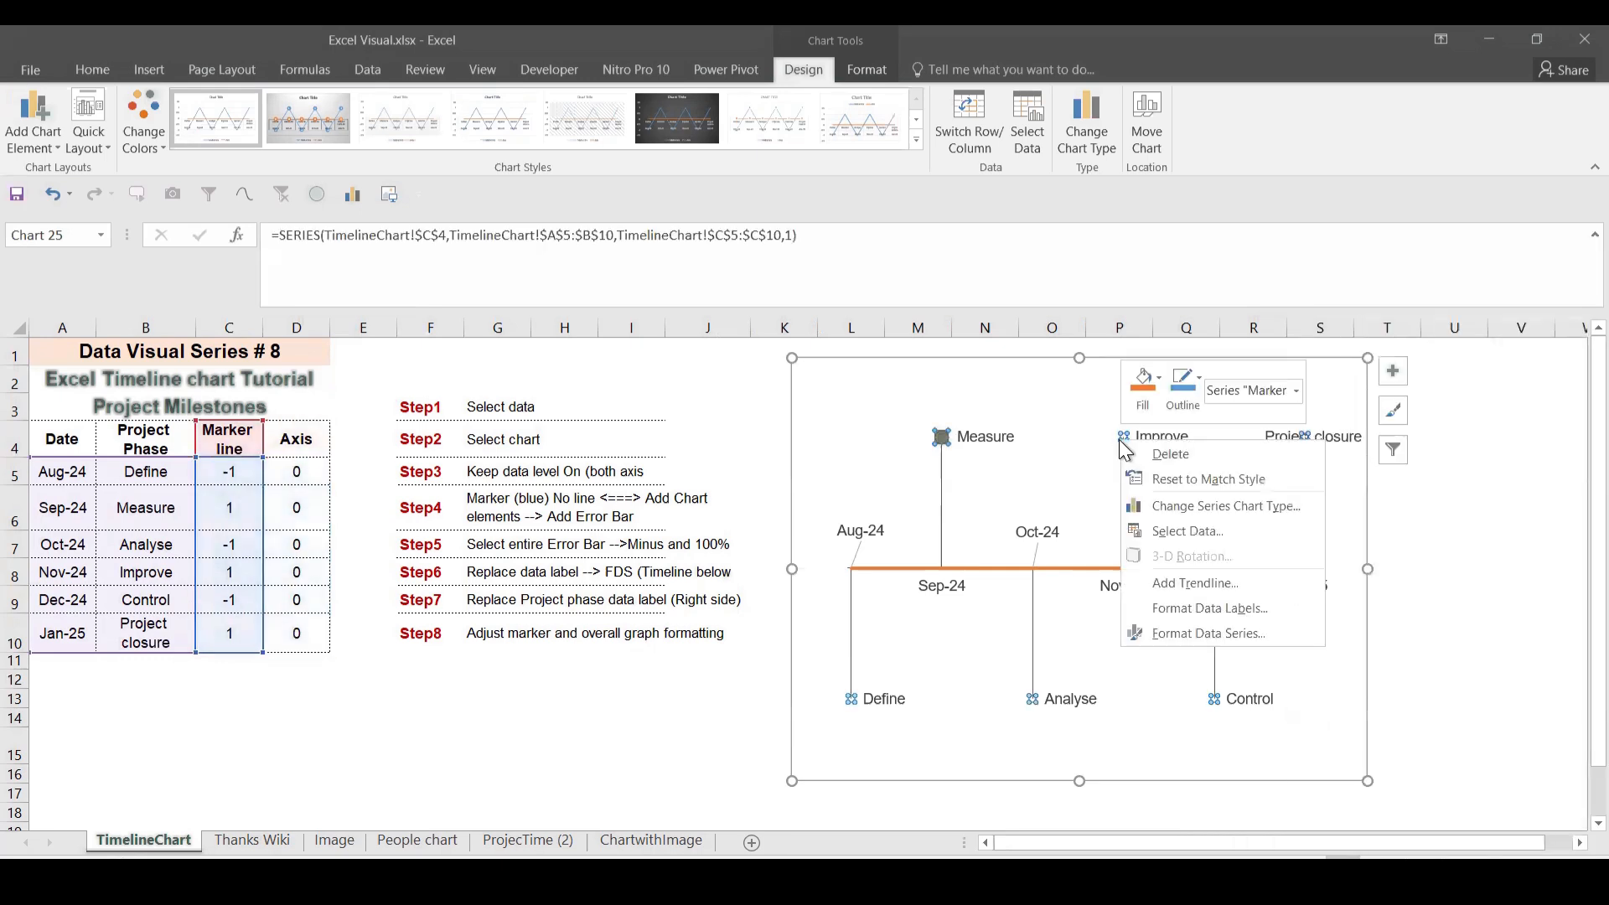
left_click(1182, 624)
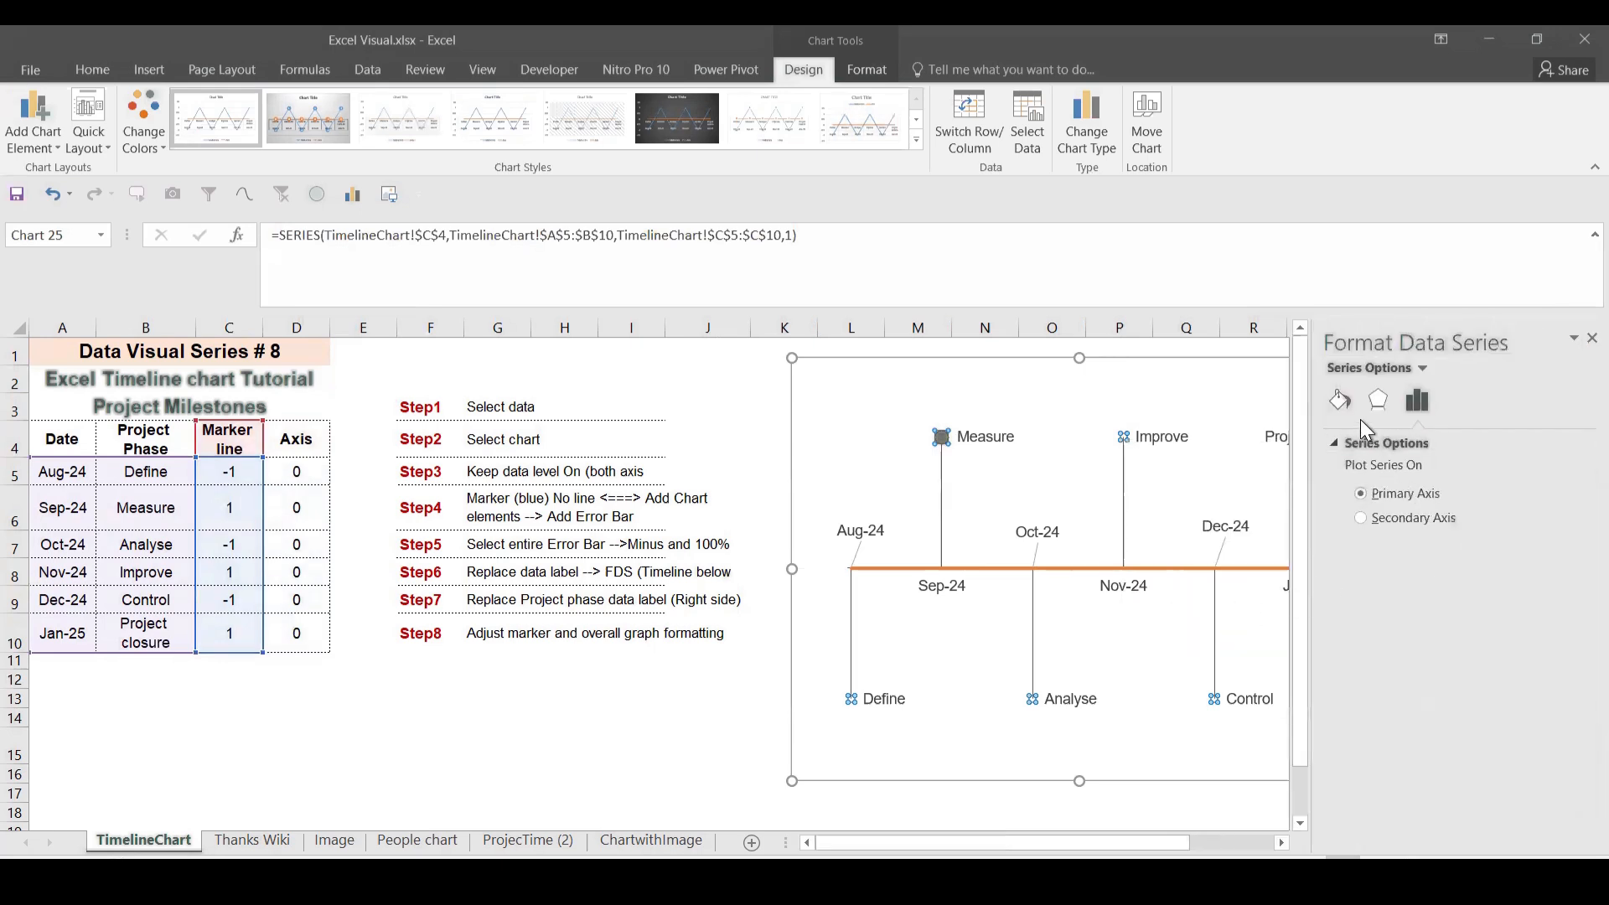
left_click(1343, 401)
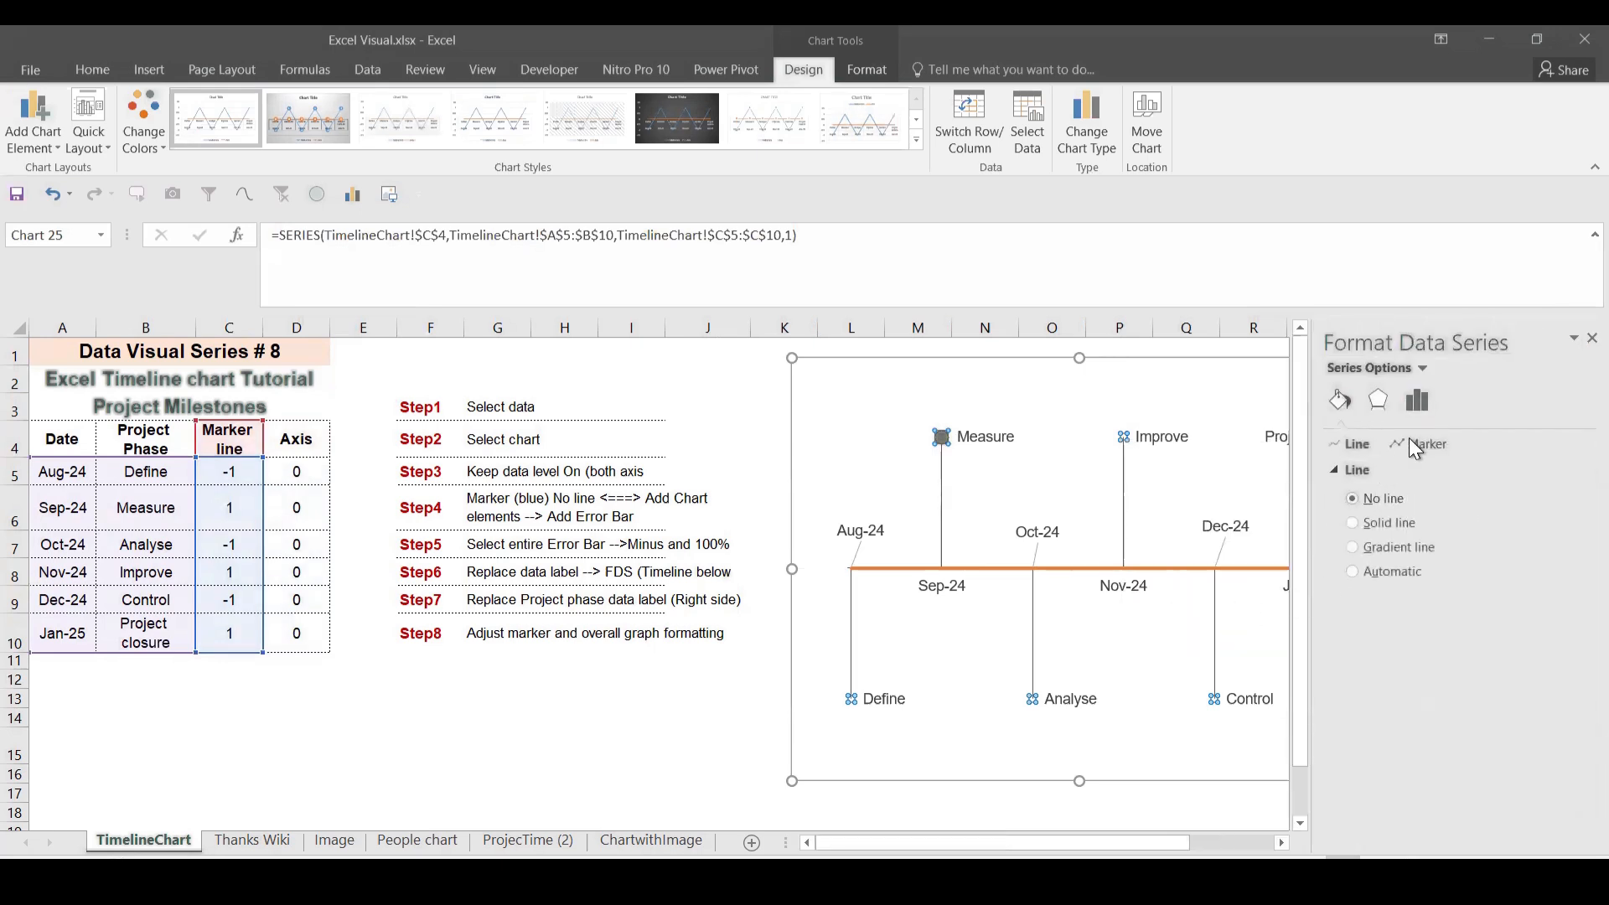
left_click(1414, 445)
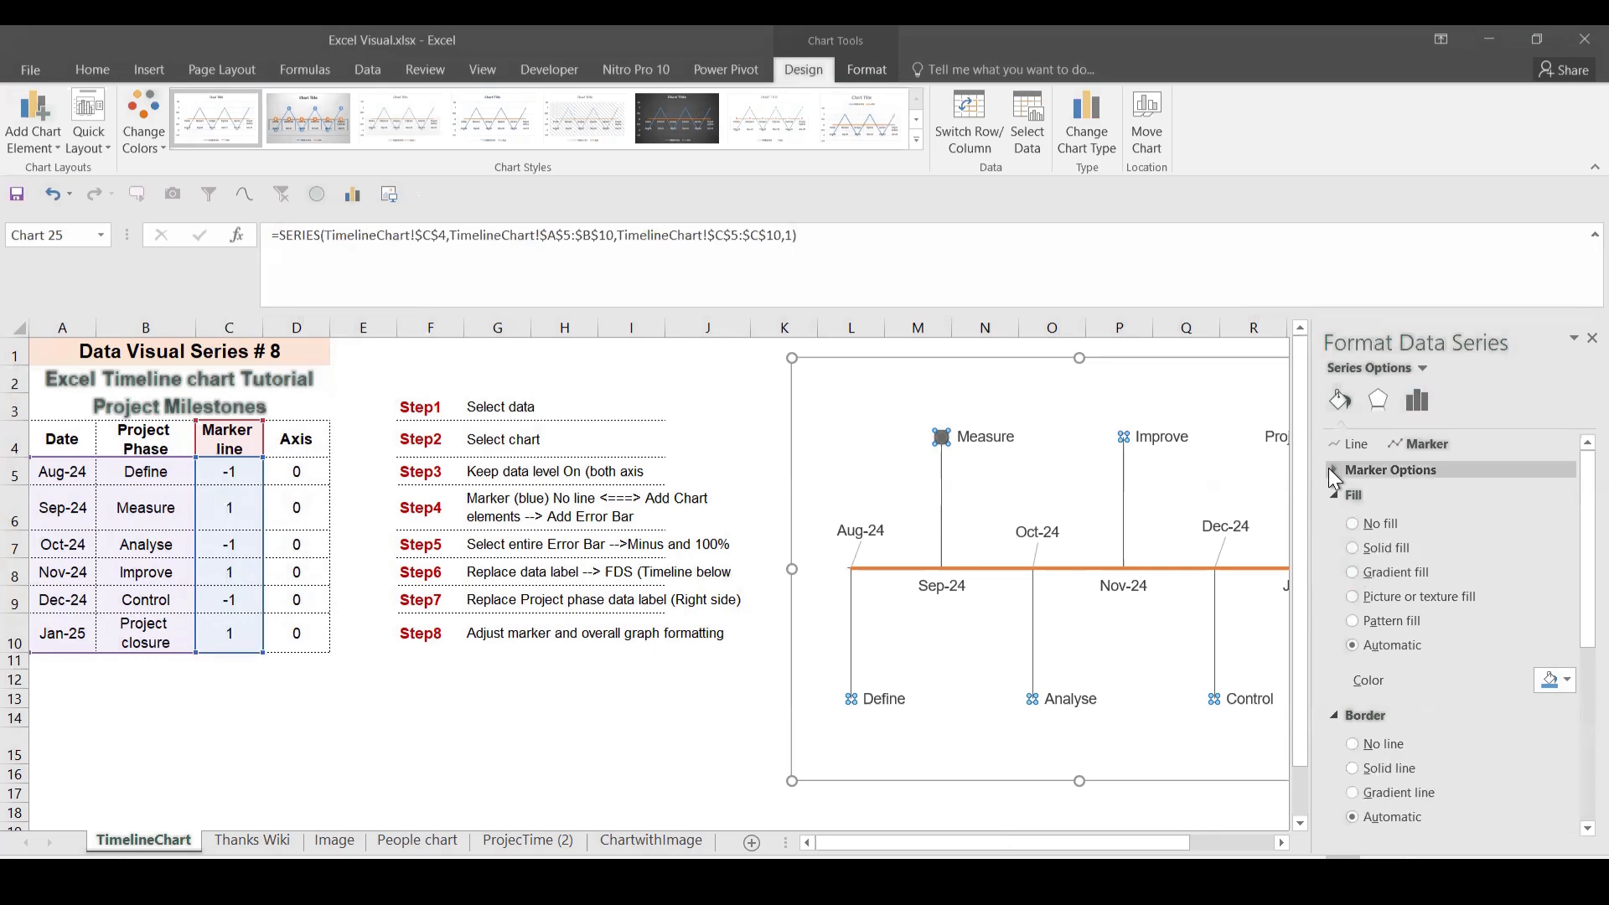
left_click(1331, 469)
left_click(1351, 546)
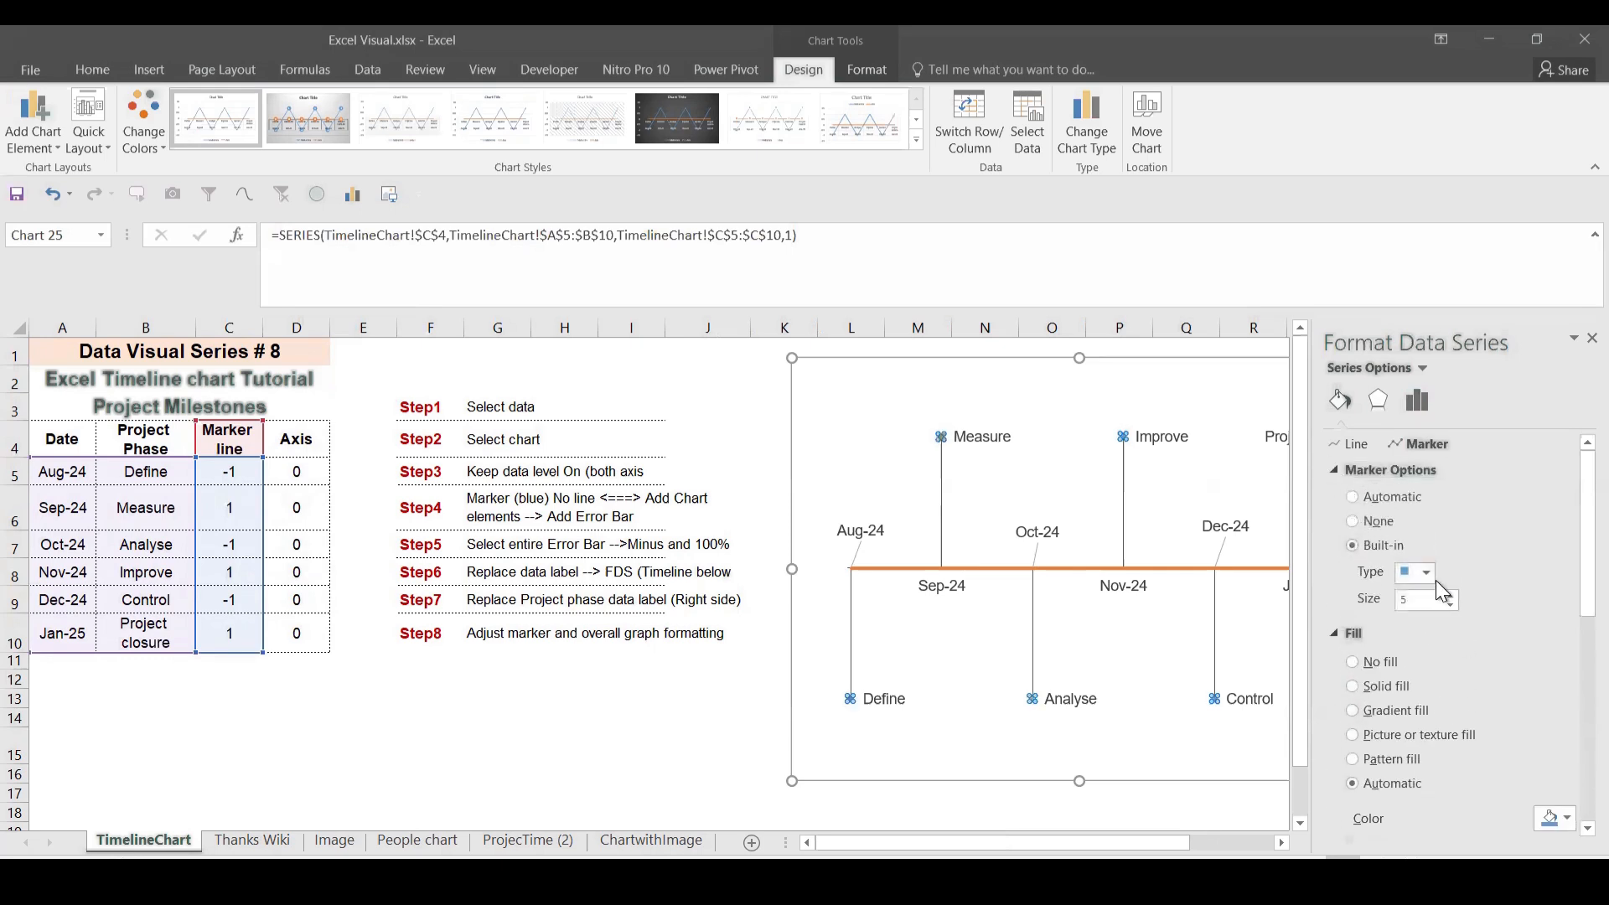
left_click(1430, 574)
left_click(1417, 742)
Step: Set the markers to size 10 with a dark grey fill and close the pane
left_click(1451, 593)
left_click(1450, 593)
left_click(1450, 594)
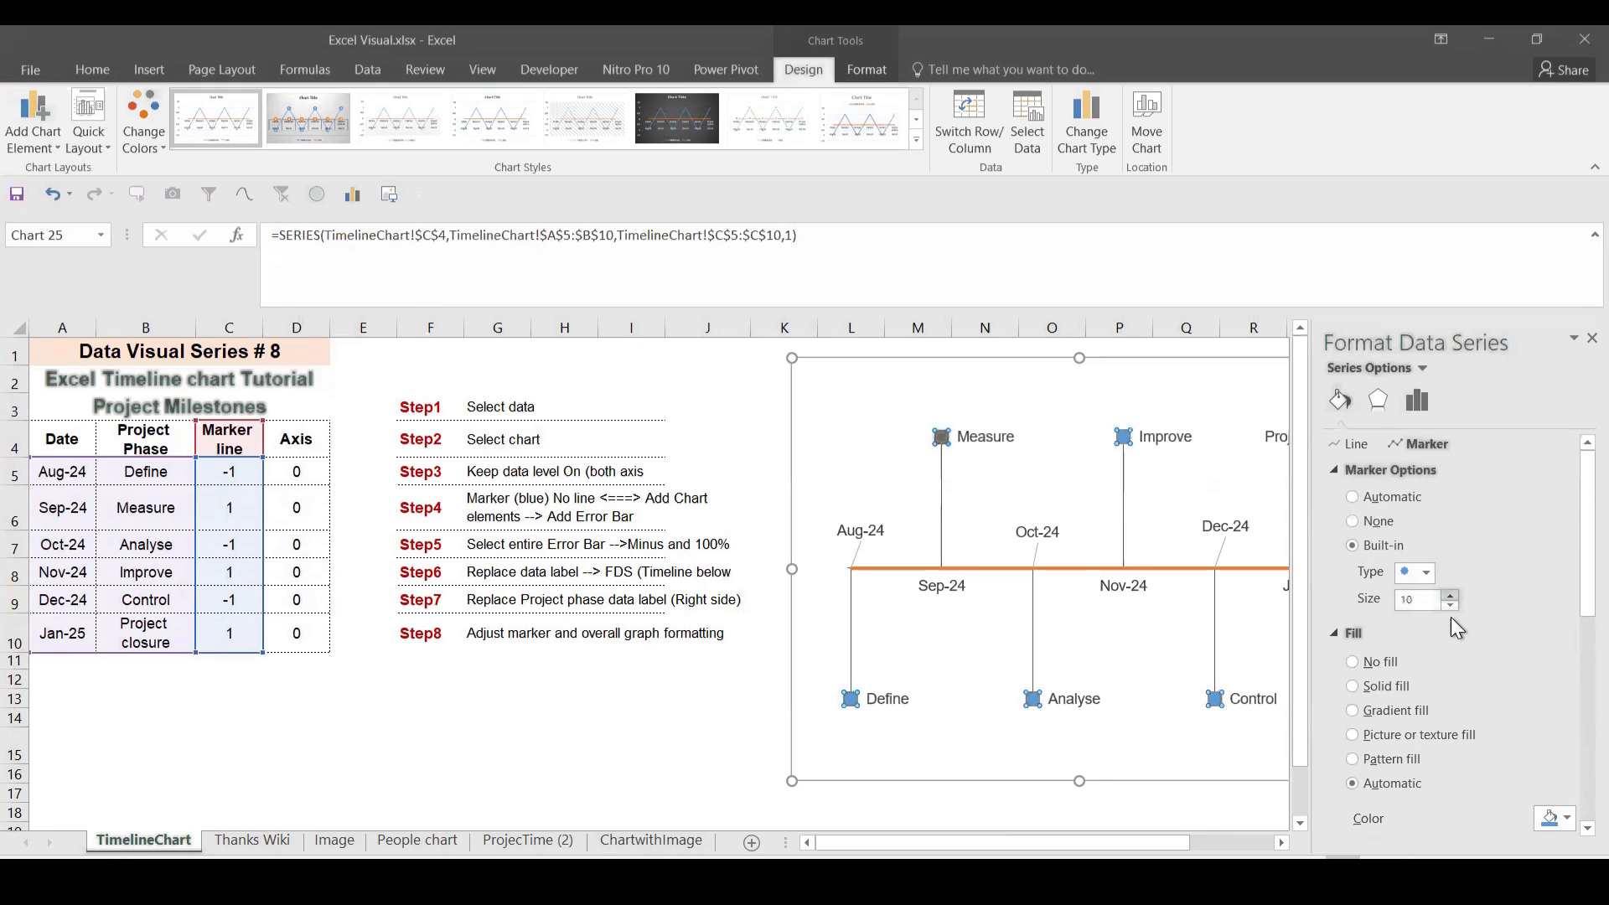
left_click(1563, 818)
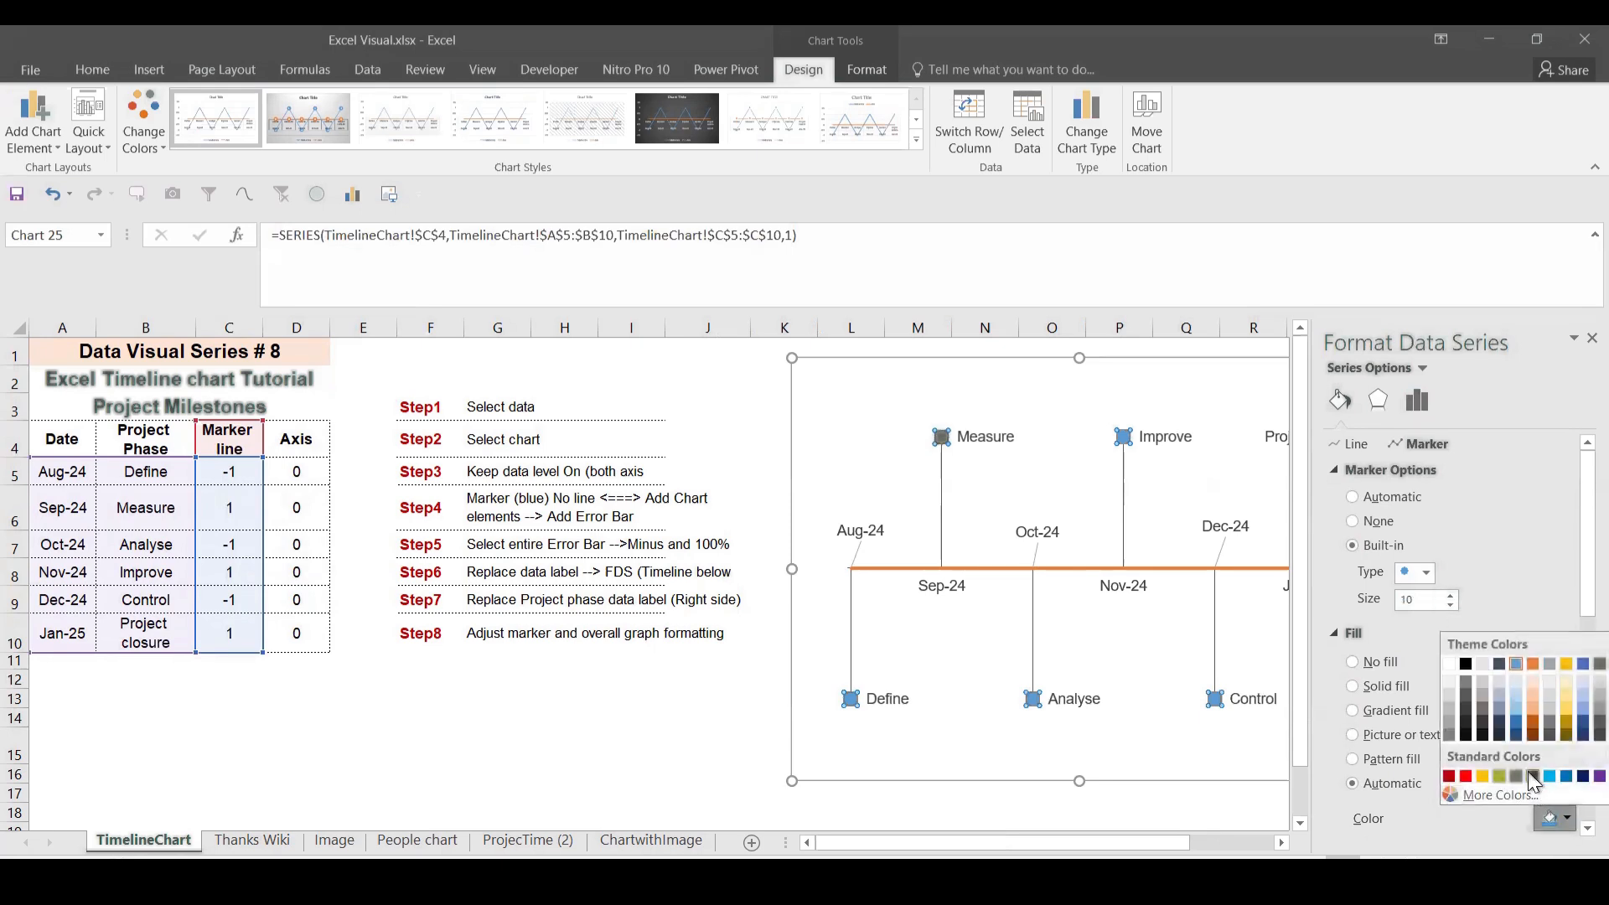
left_click(1515, 777)
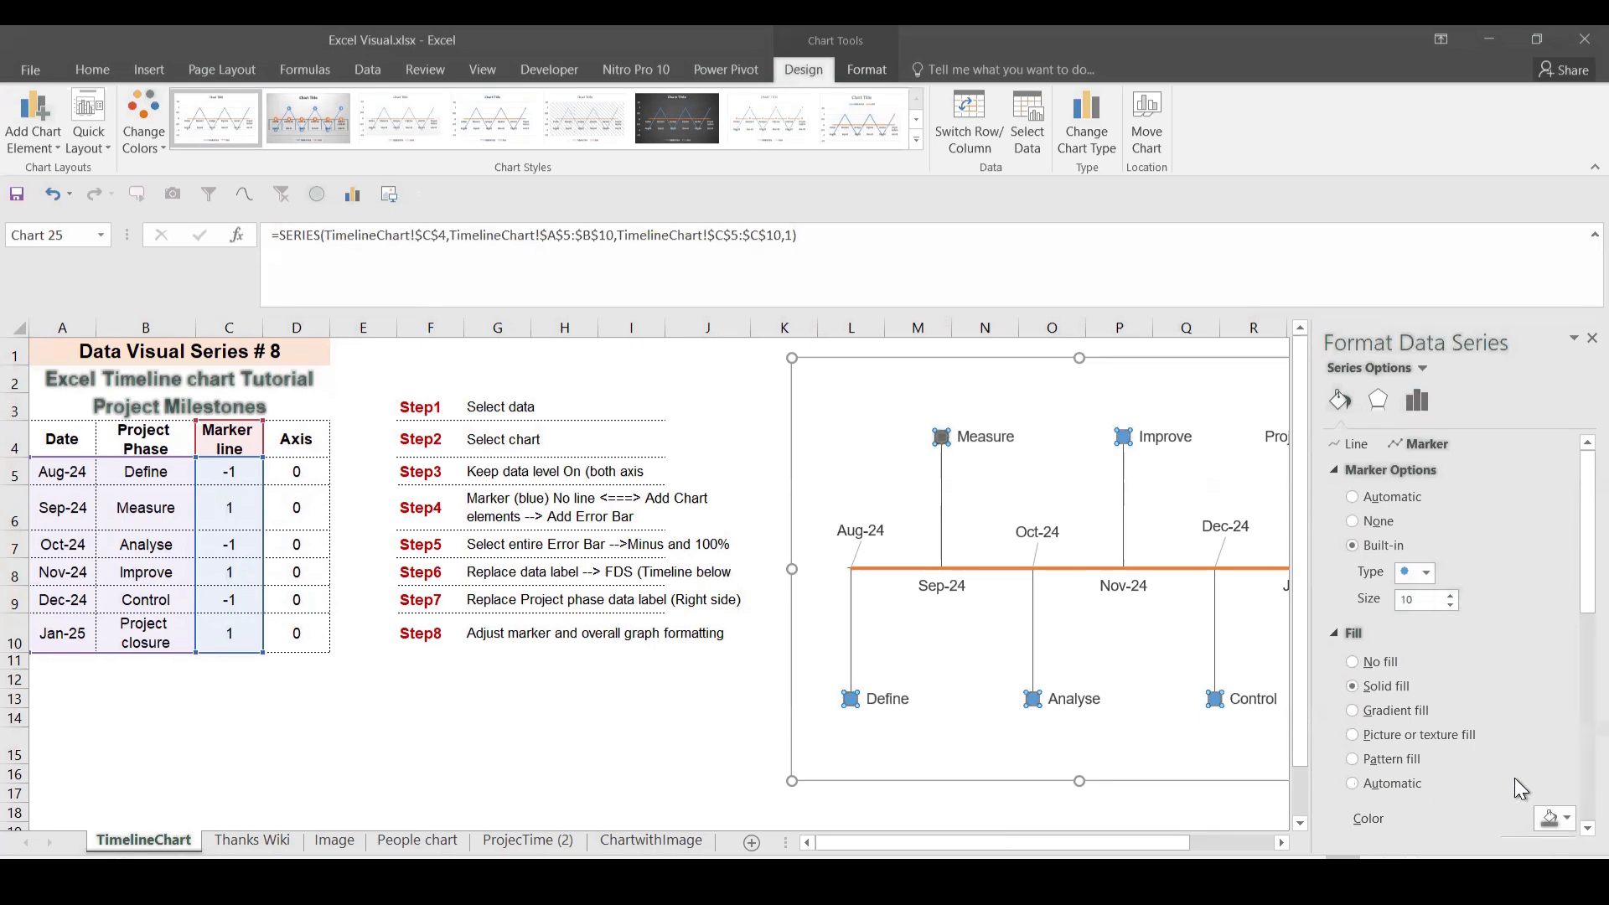
left_click(1592, 338)
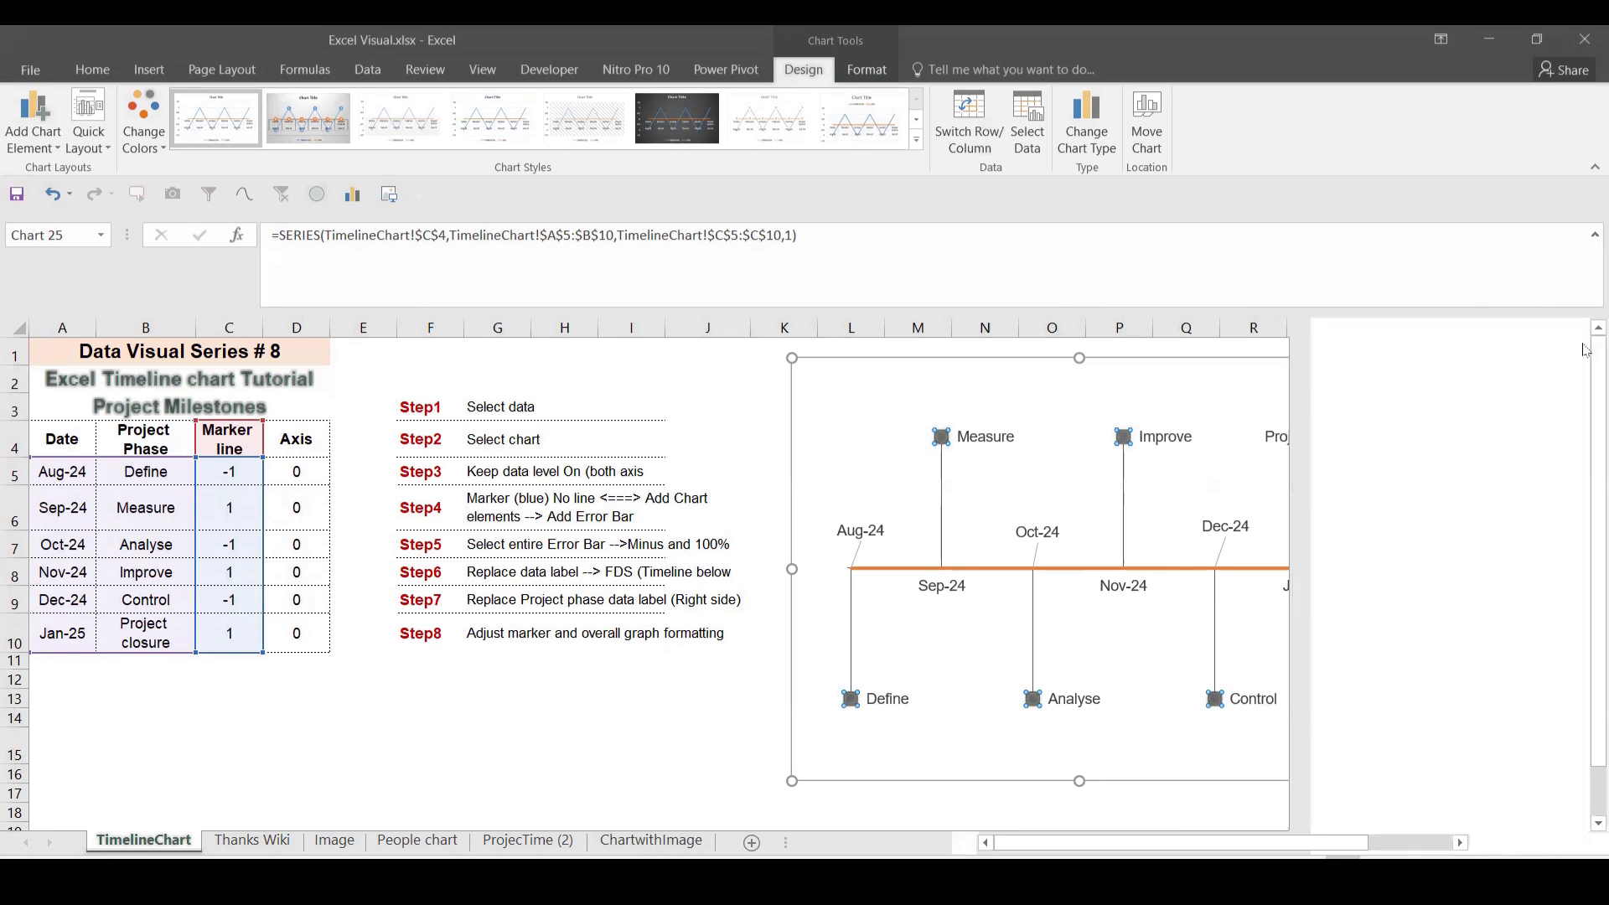
Step: Raise the Project closure label above its marker
left_click(1345, 670)
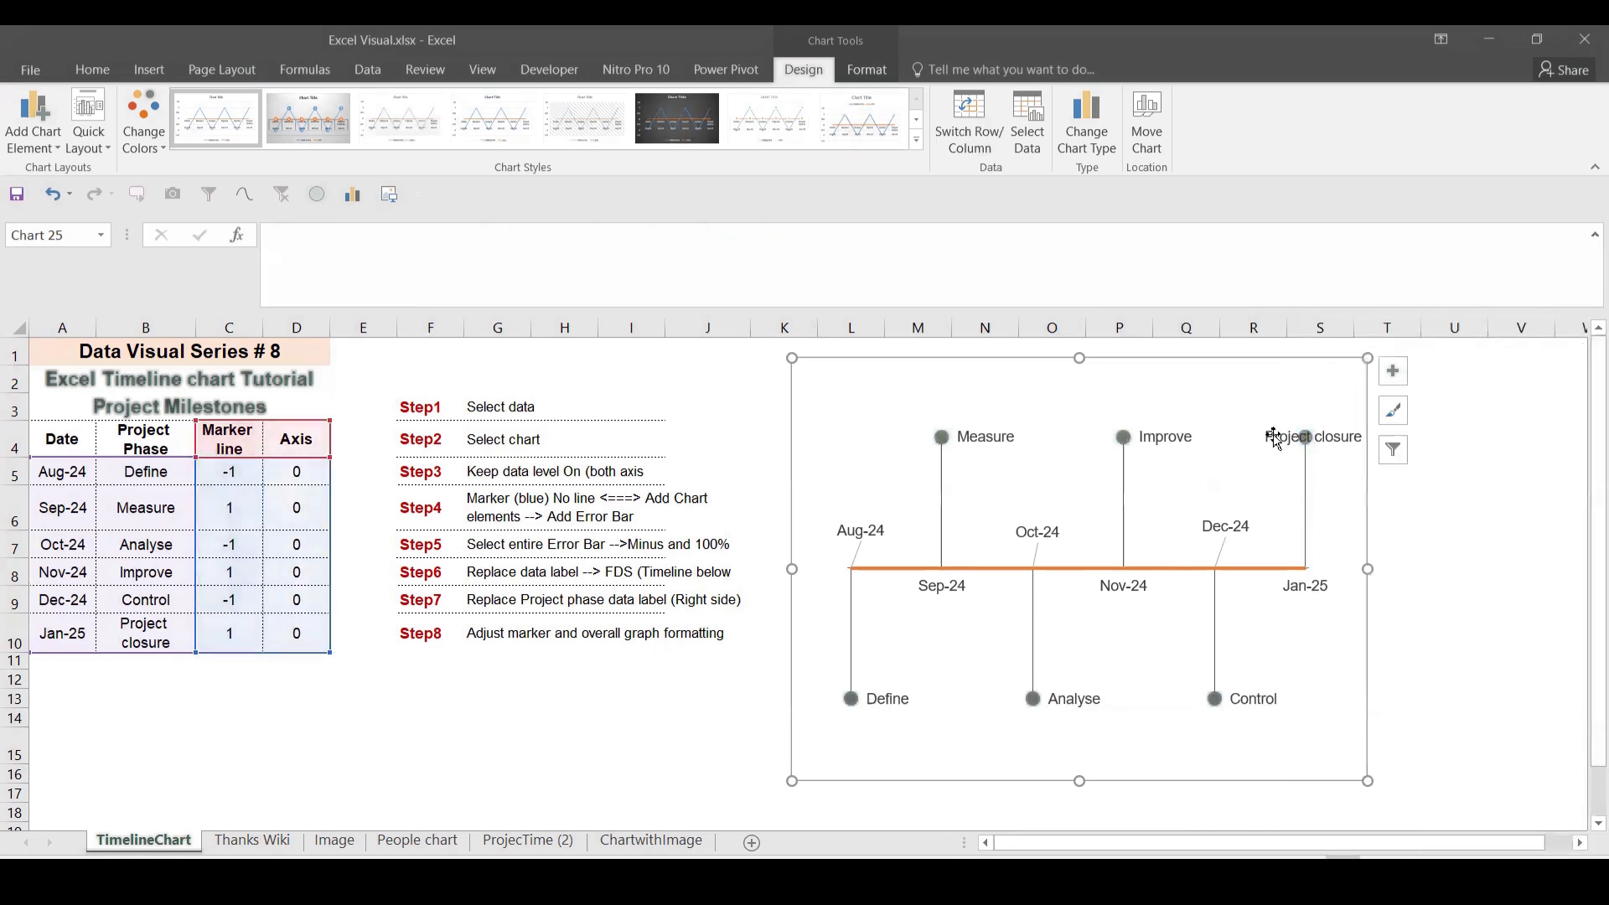
left_click(1280, 439)
left_click(1280, 440)
left_click_drag(1279, 439, 1282, 416)
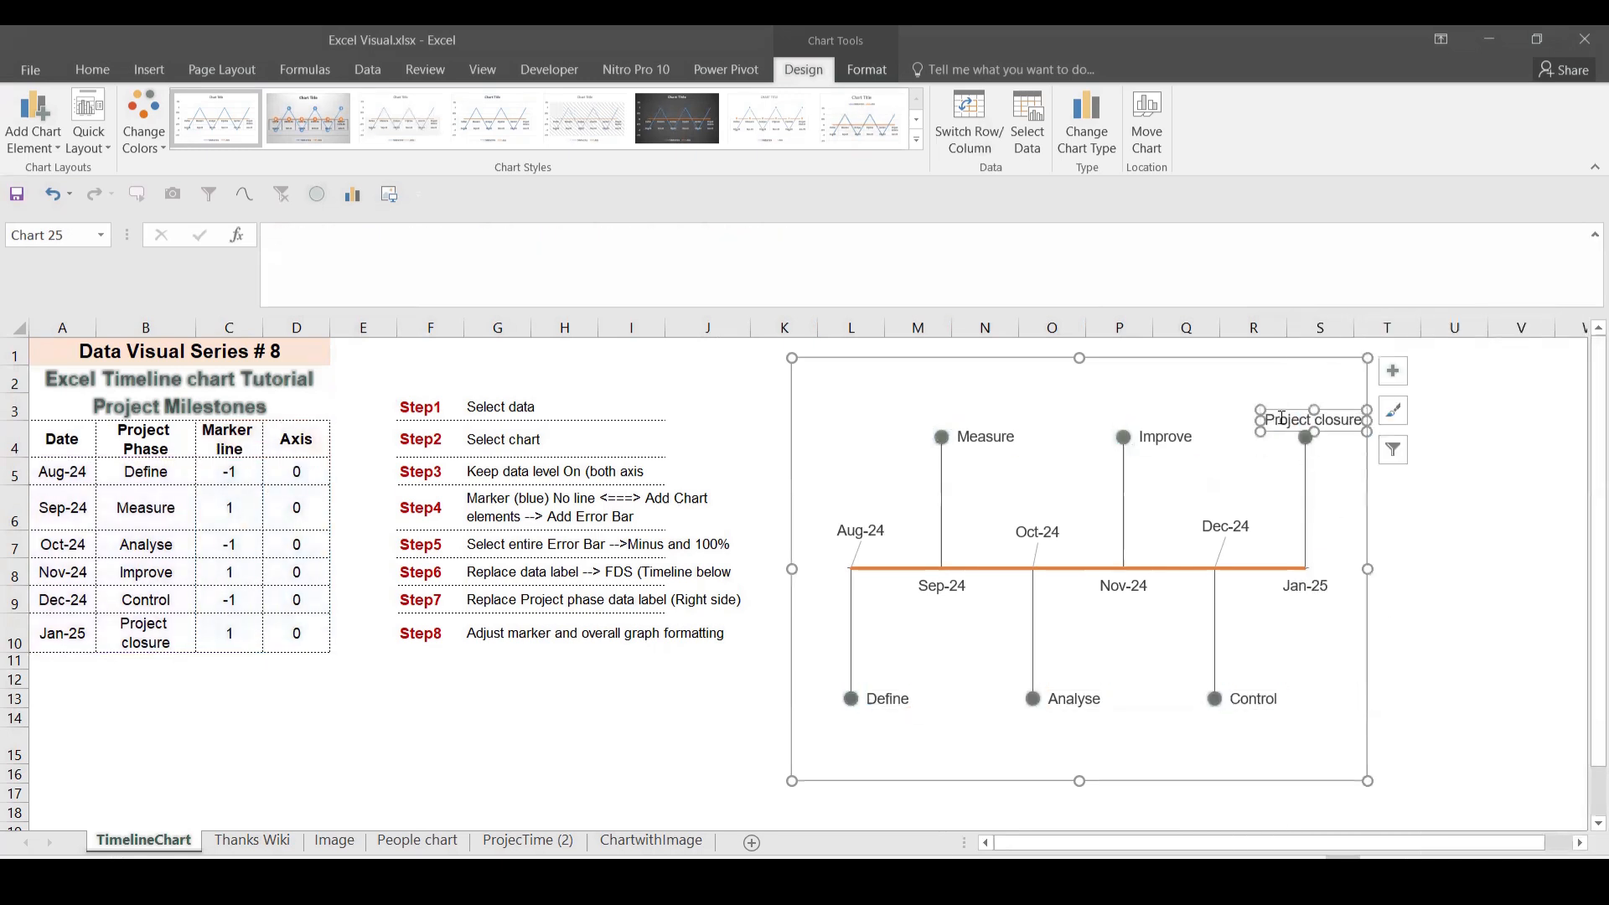
left_click(1174, 435)
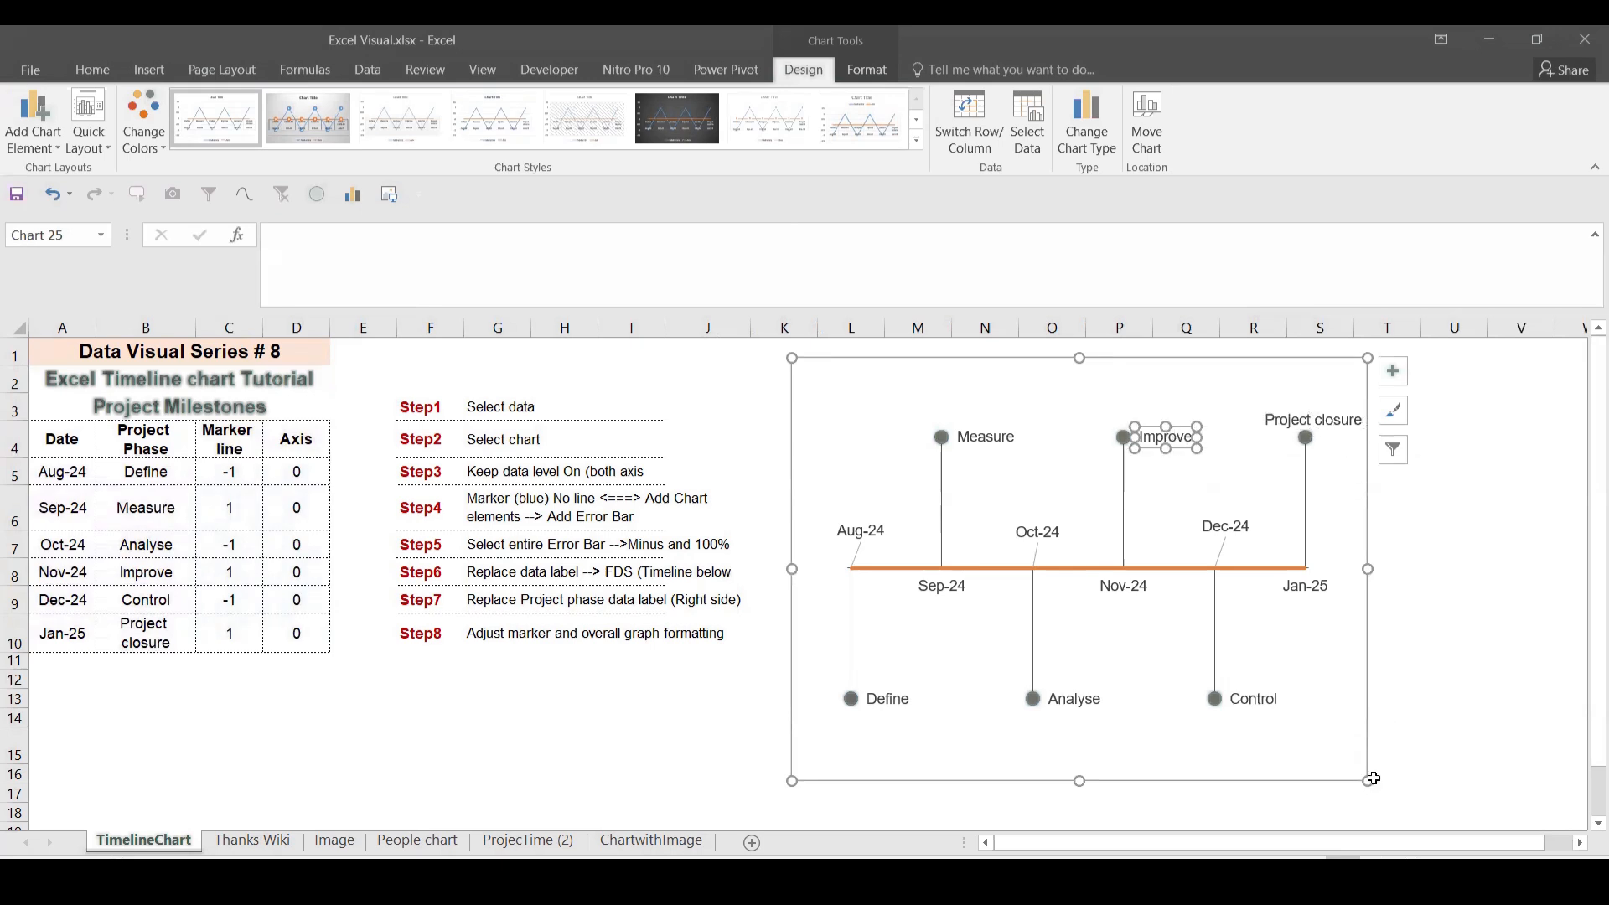
Step: Add a chart title to the timeline chart
left_click(1071, 371)
left_click(1391, 371)
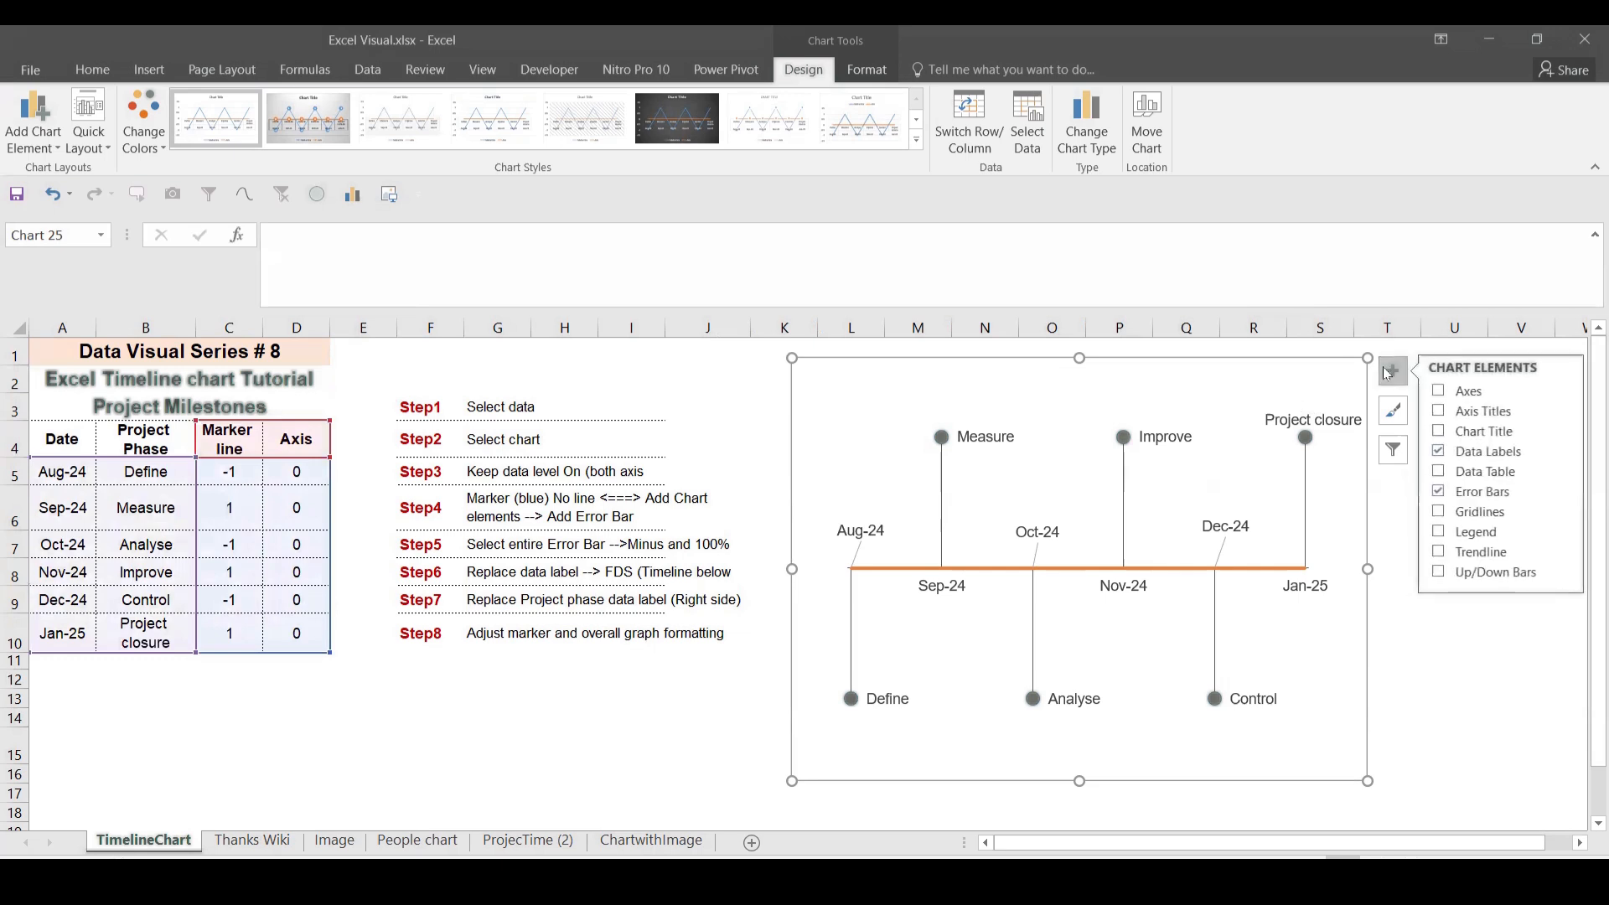
left_click(1439, 411)
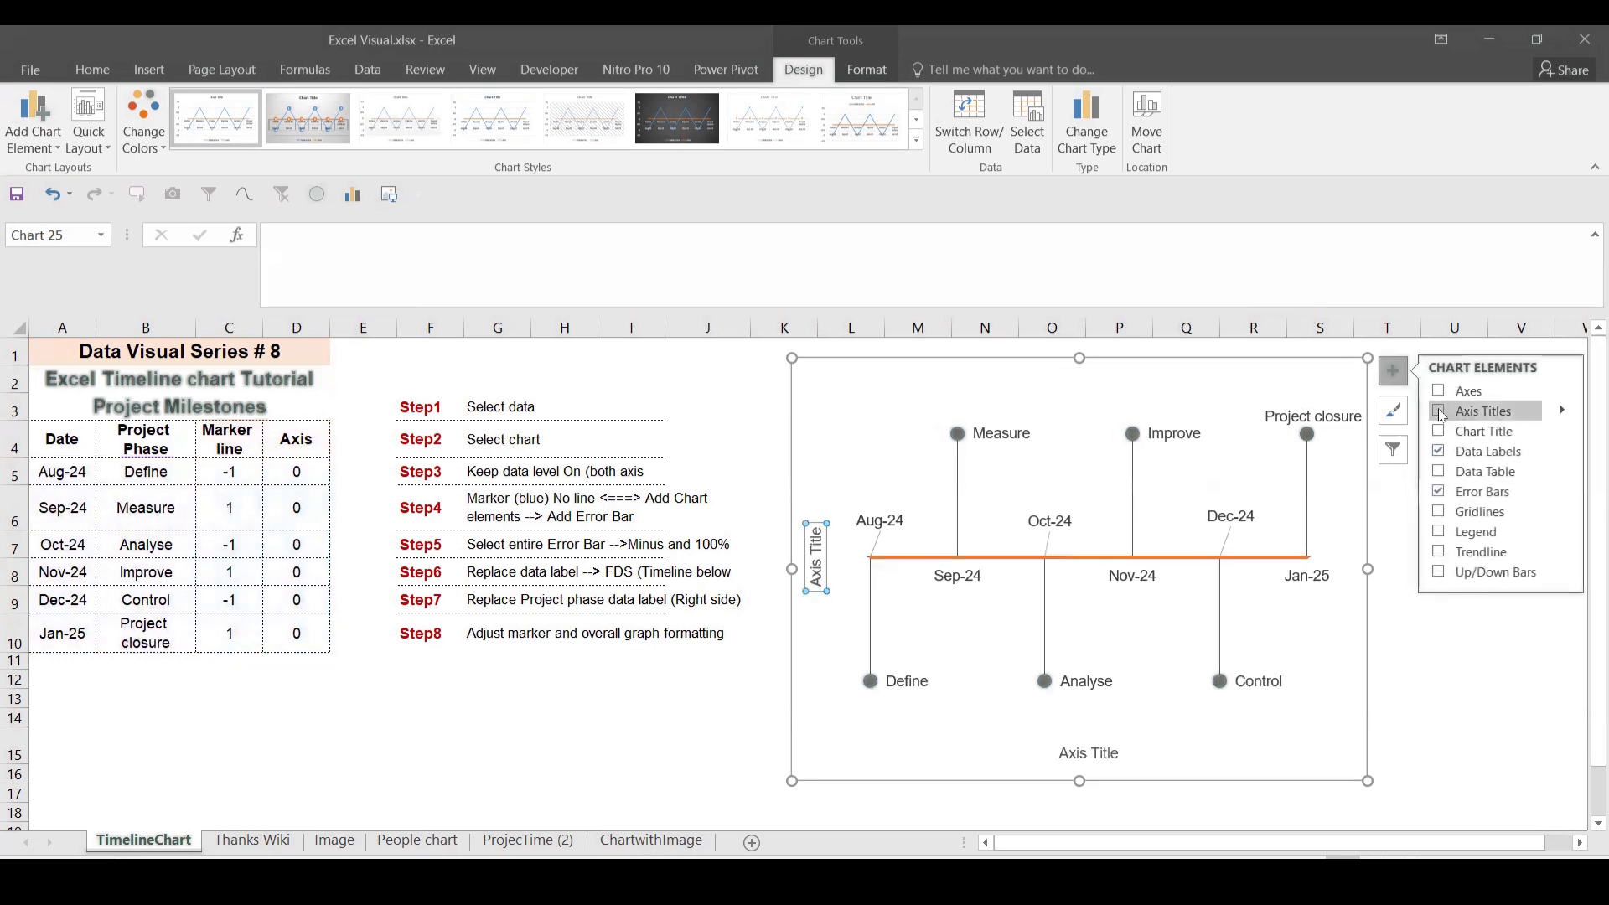
left_click(1438, 412)
left_click(1438, 432)
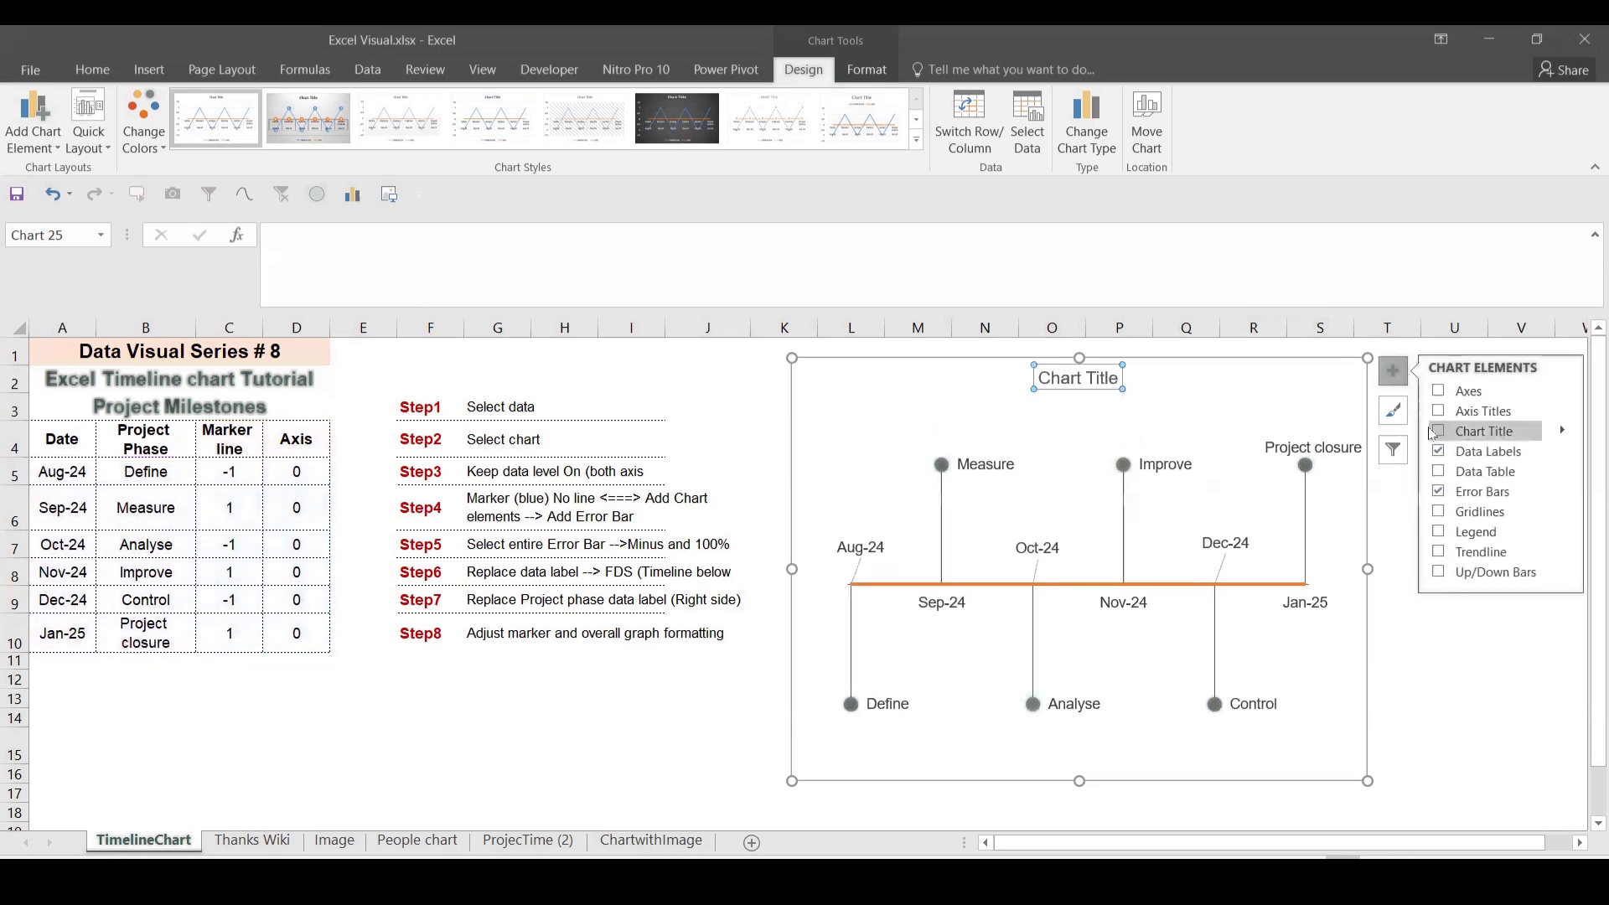
Step: Link the chart title to cell A3 so it reads Project Milestones, then nudge the chart
left_click(1100, 383)
triple_click(1100, 383)
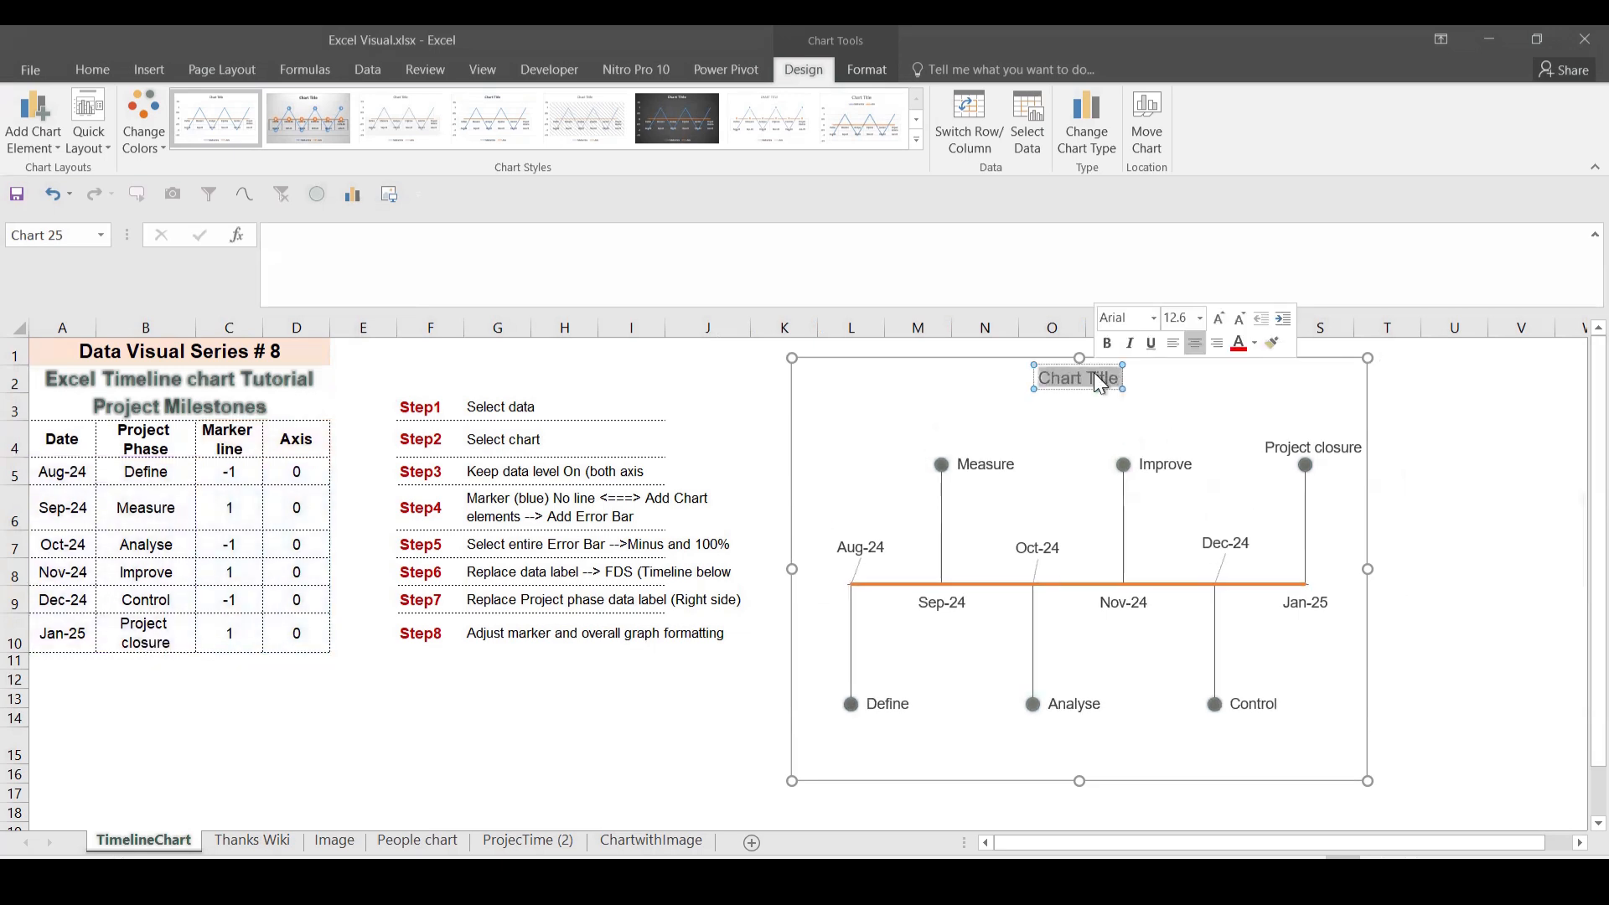
left_click(652, 287)
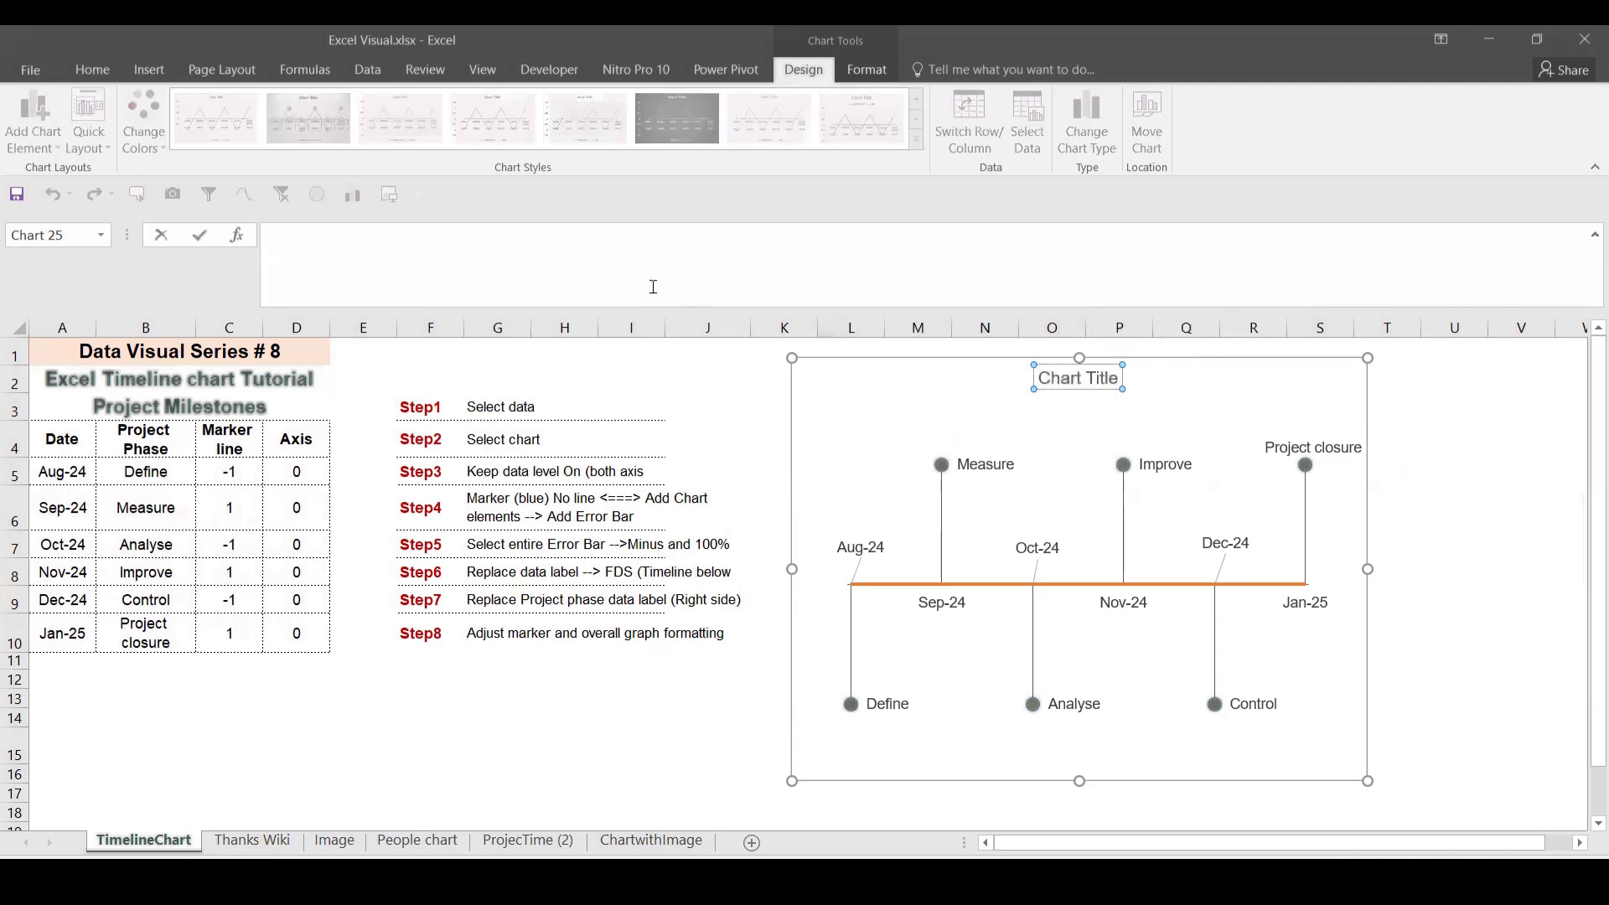
type("=")
left_click(260, 405)
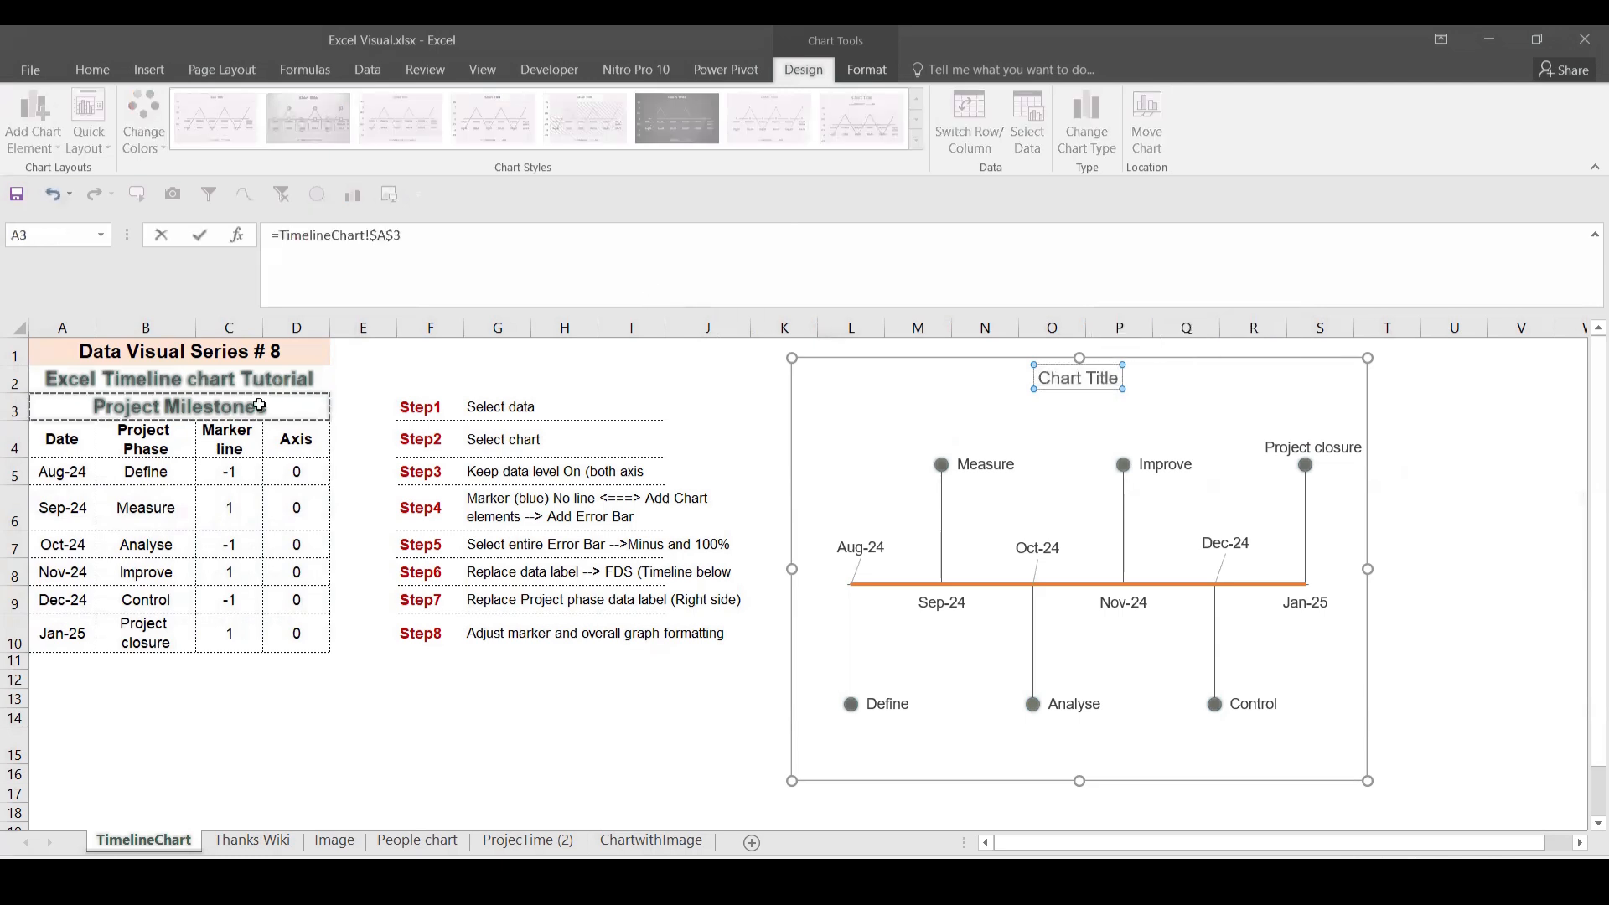
key("Return")
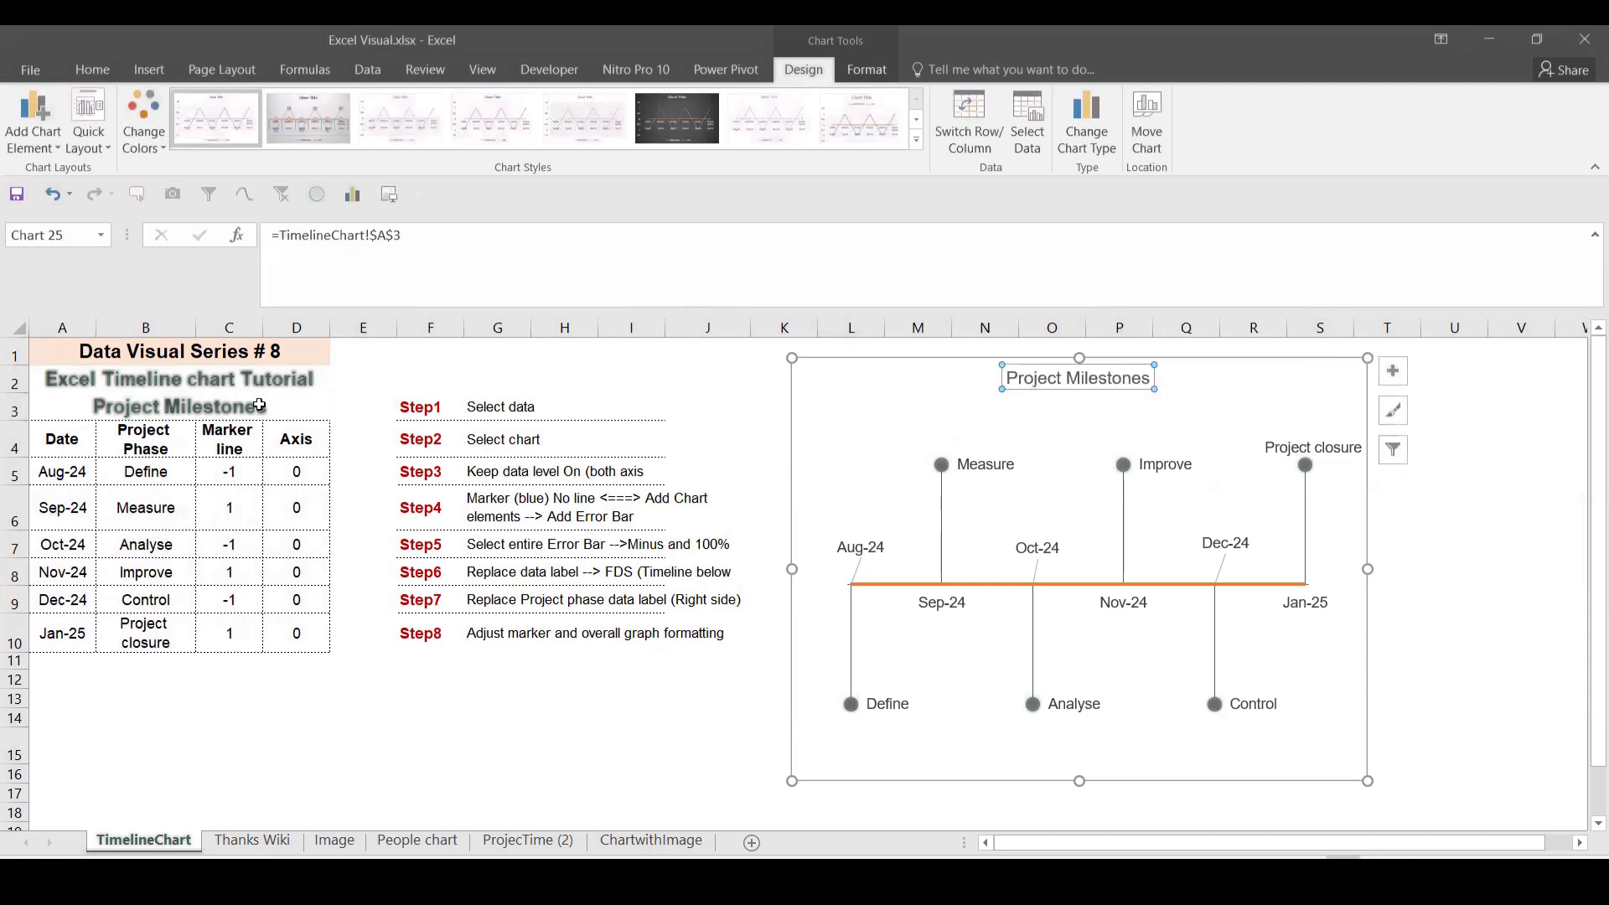
left_click(1290, 750)
left_click(1348, 784)
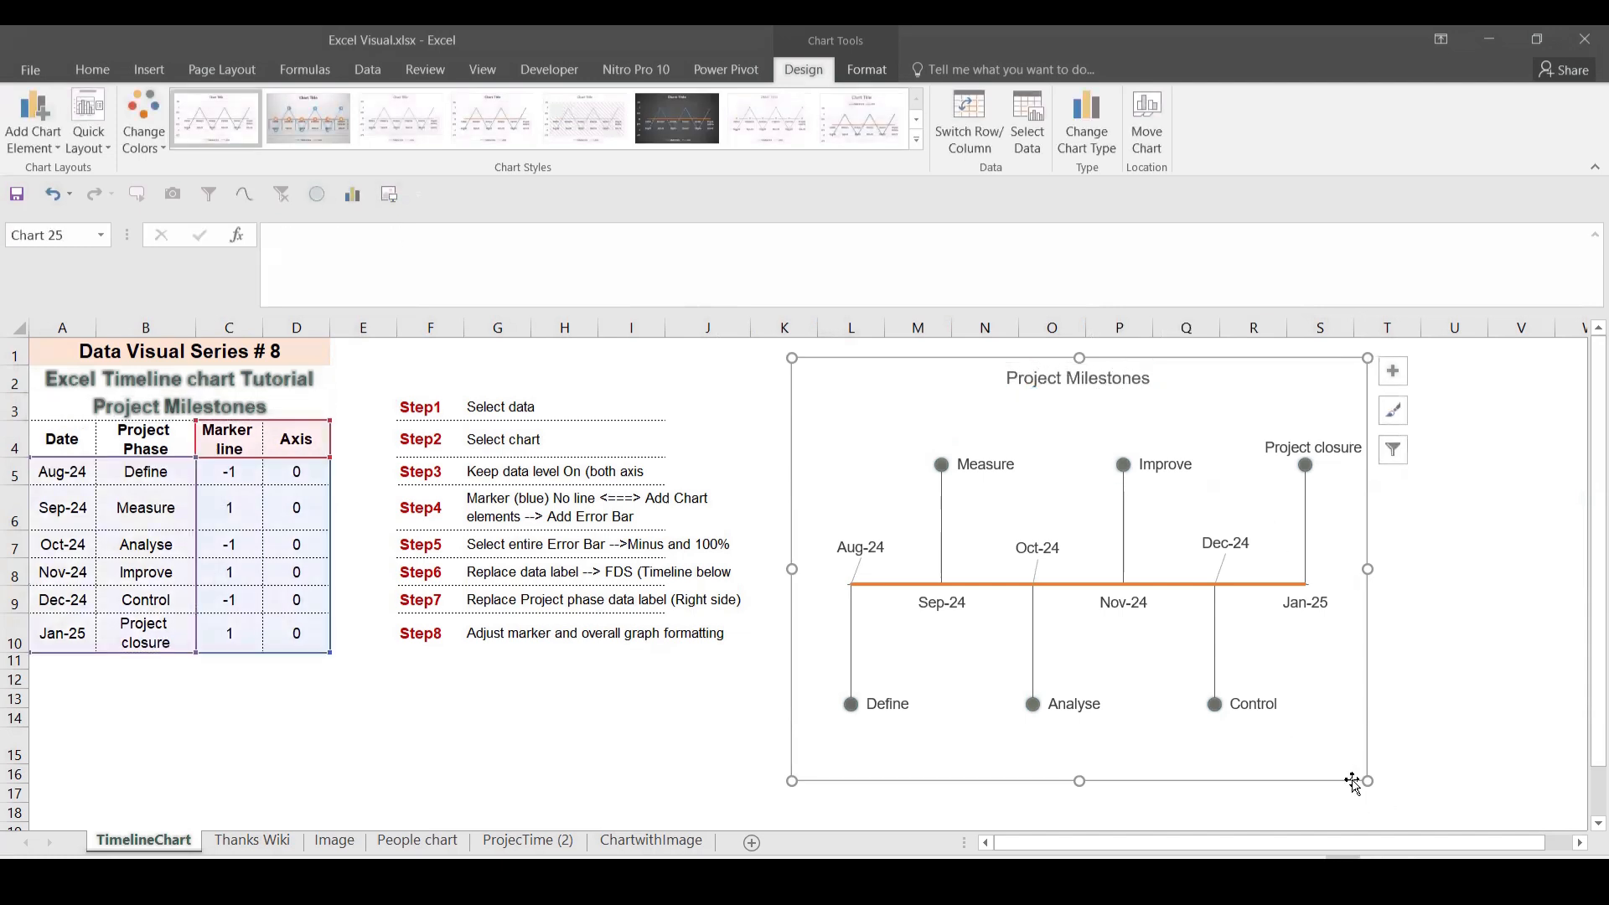
left_click_drag(1353, 779, 1359, 765)
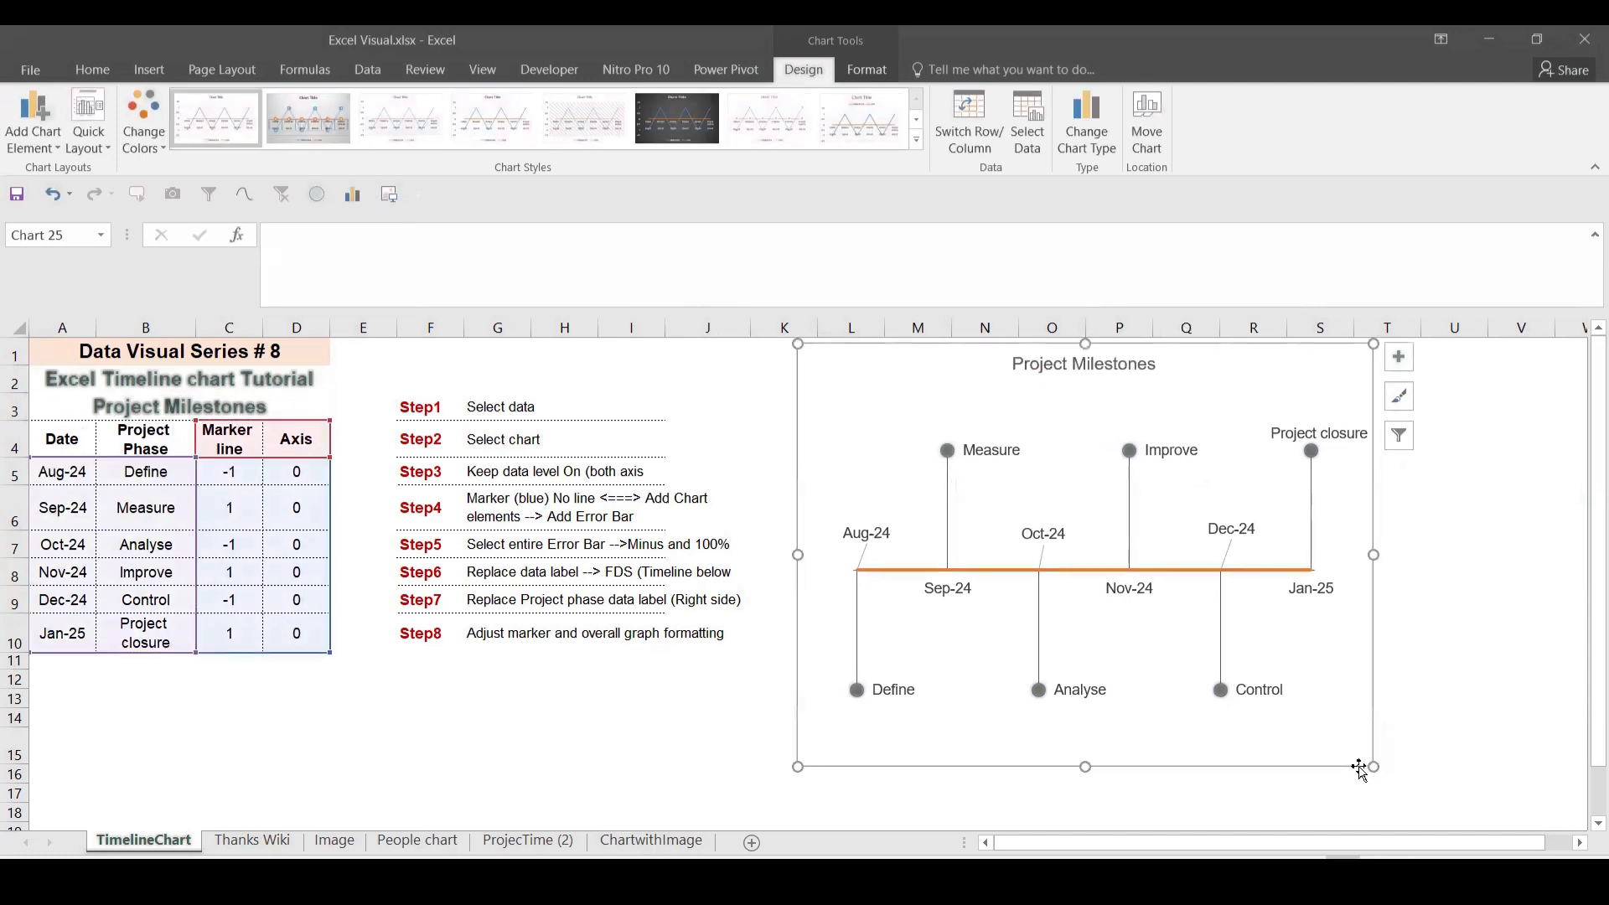